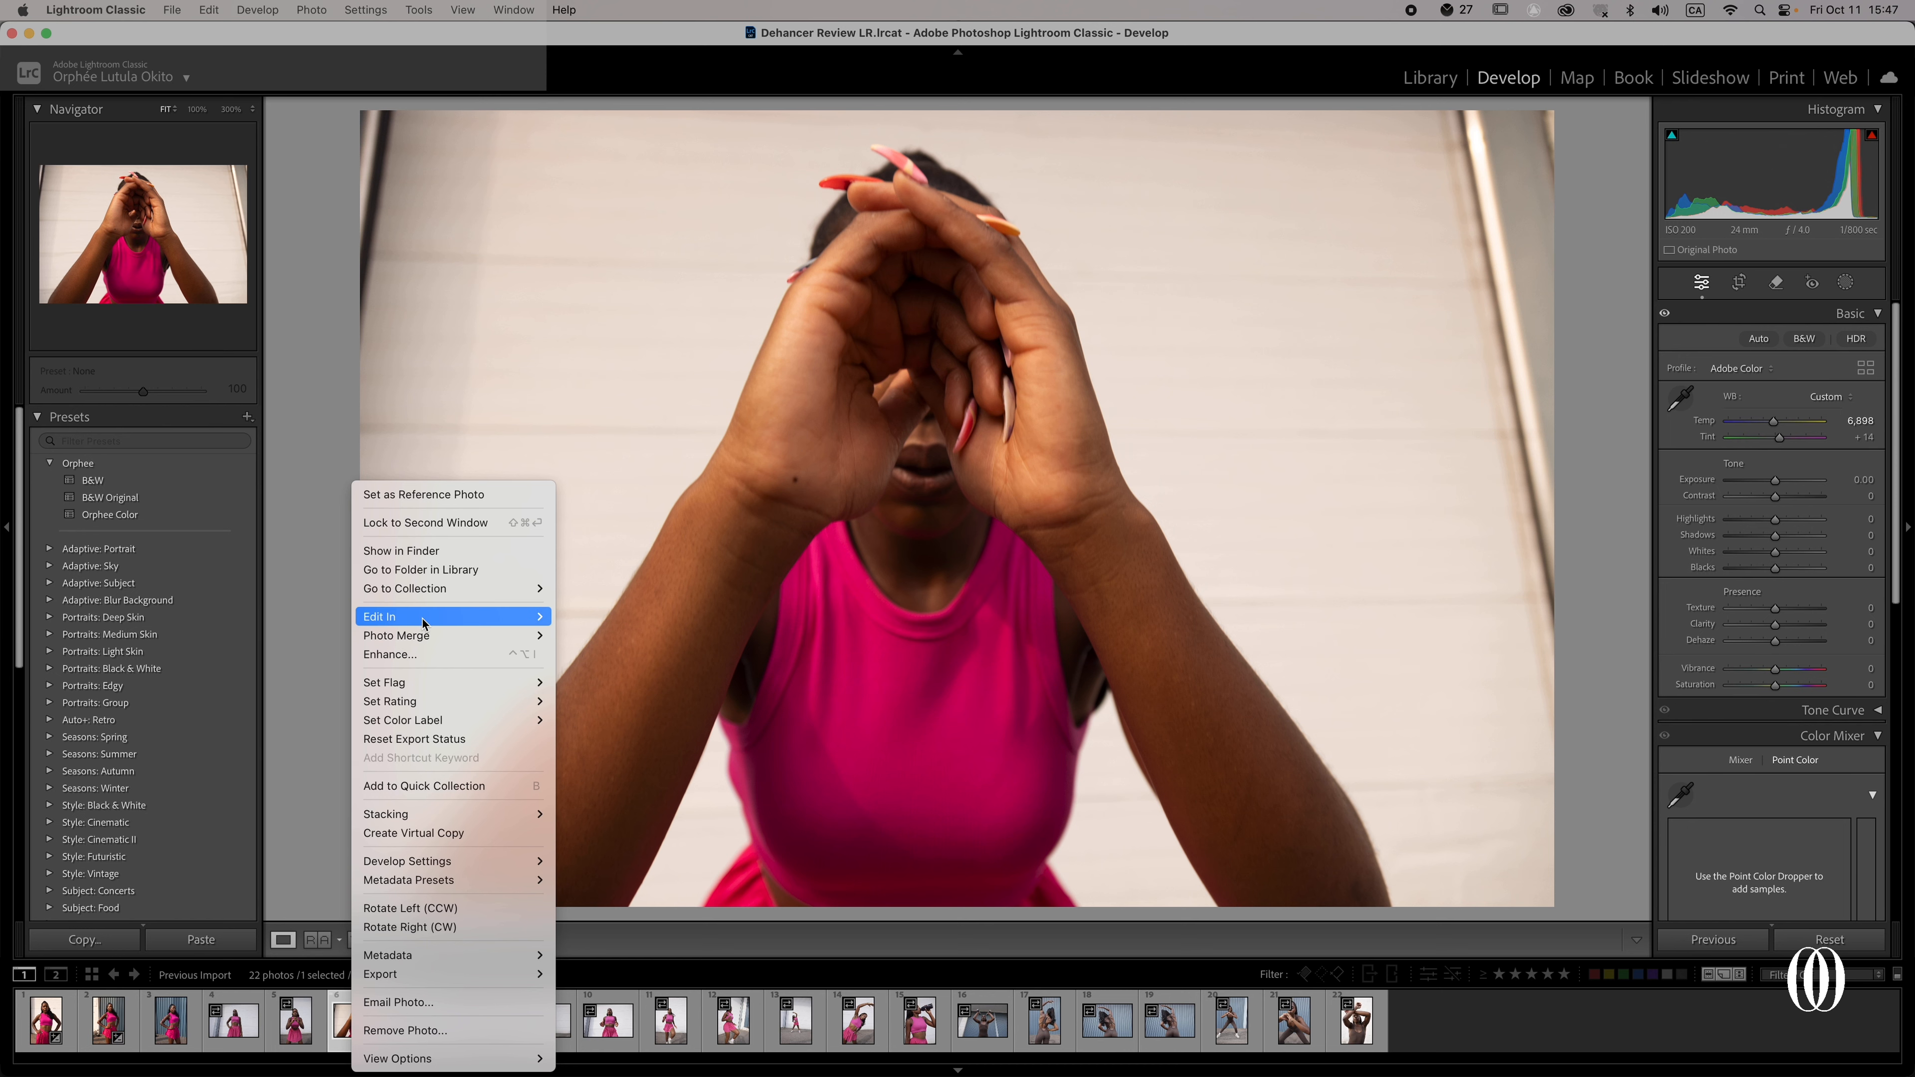
# - Open a copy of the photo with Lightroom adjustments in the Dehancer Lightroom Plugin, using JPEG format and the sRGB color space
pyautogui.moveTo(423, 623)
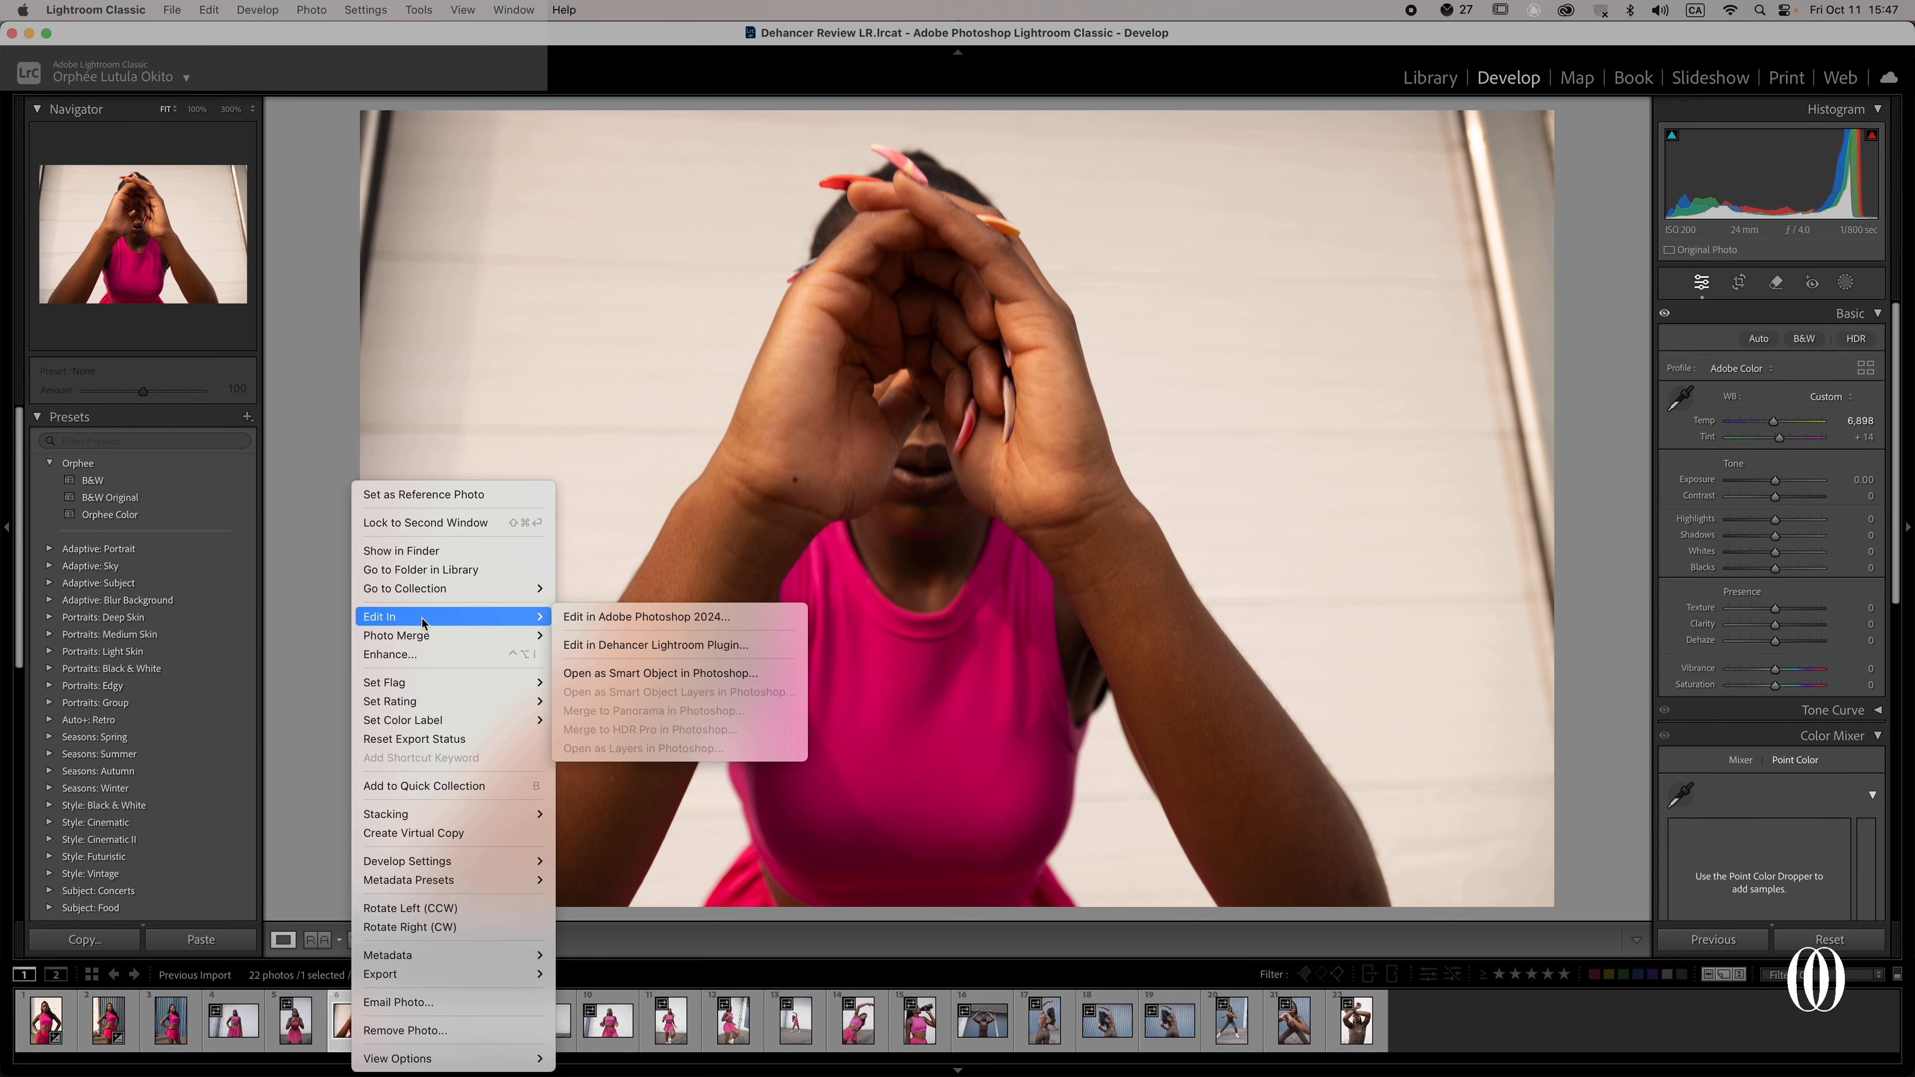
pyautogui.click(593, 645)
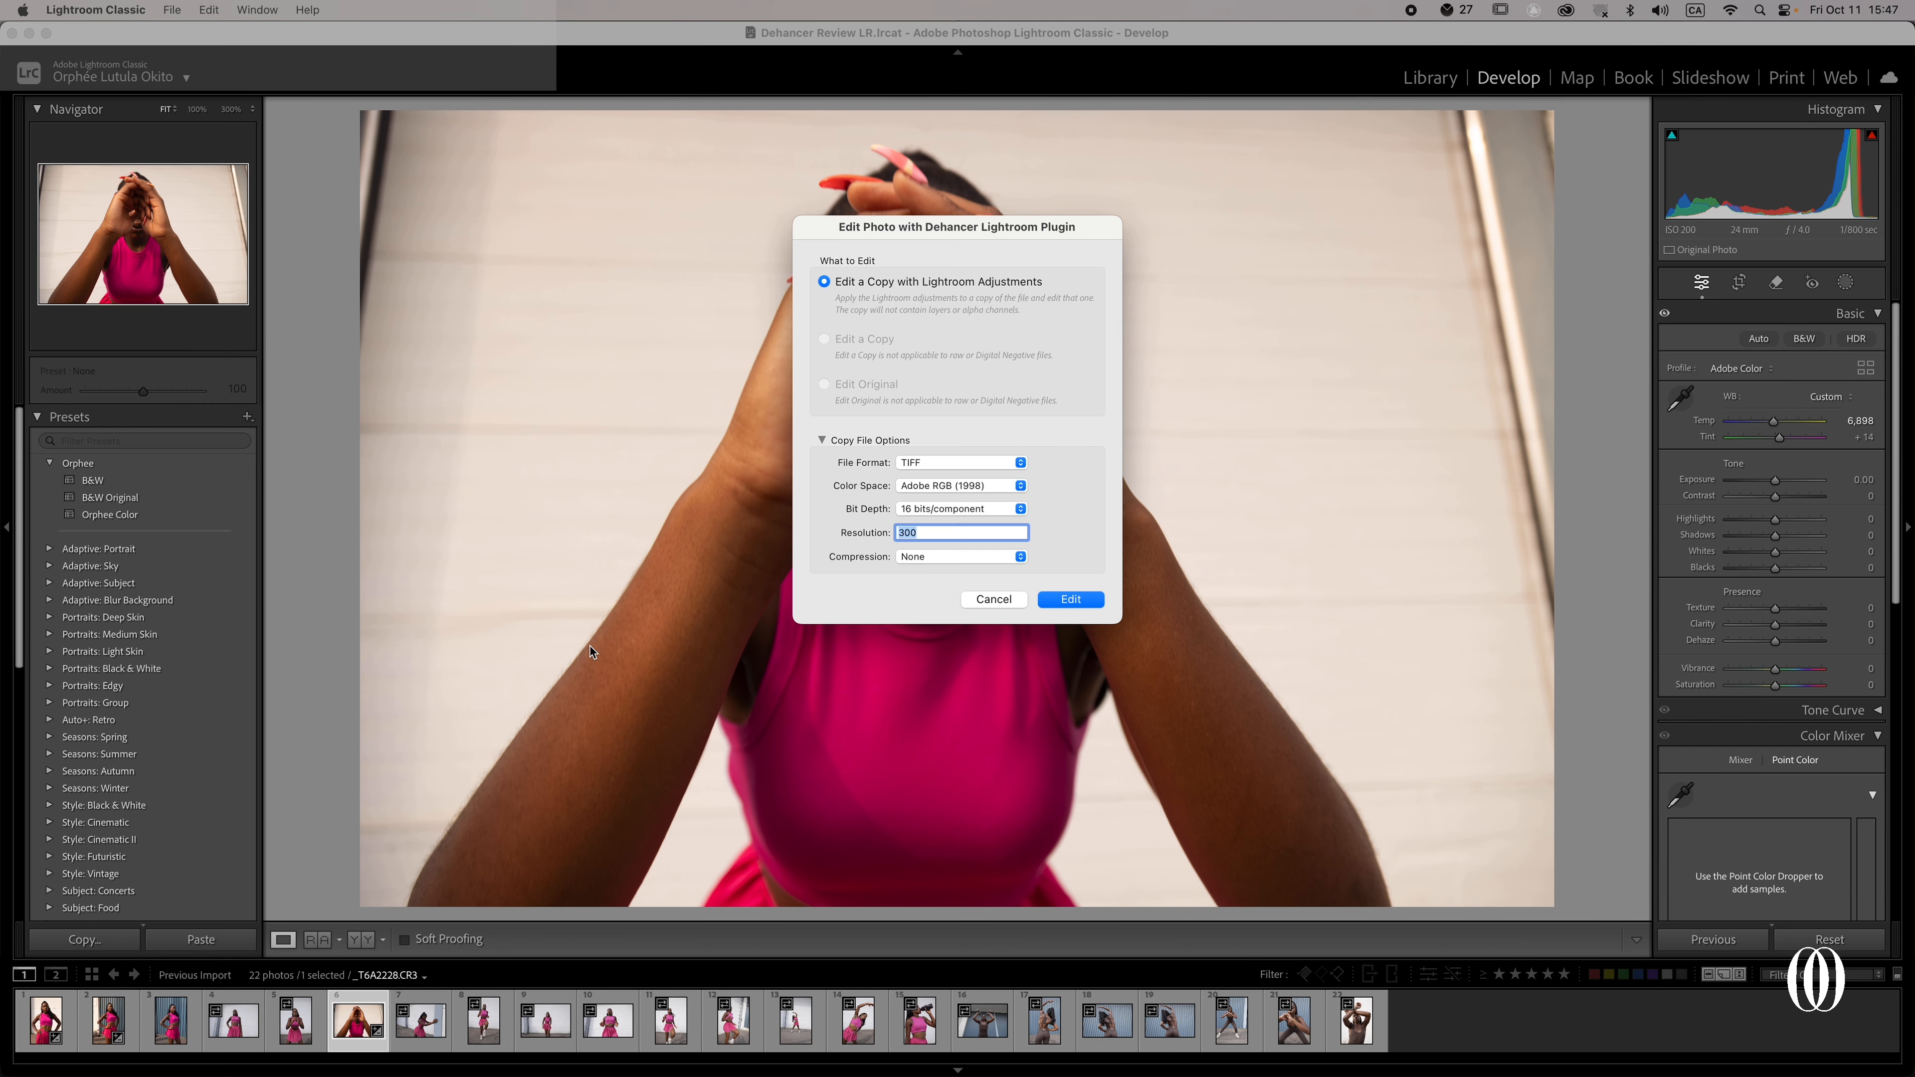
pyautogui.click(946, 462)
pyautogui.click(935, 481)
pyautogui.click(930, 488)
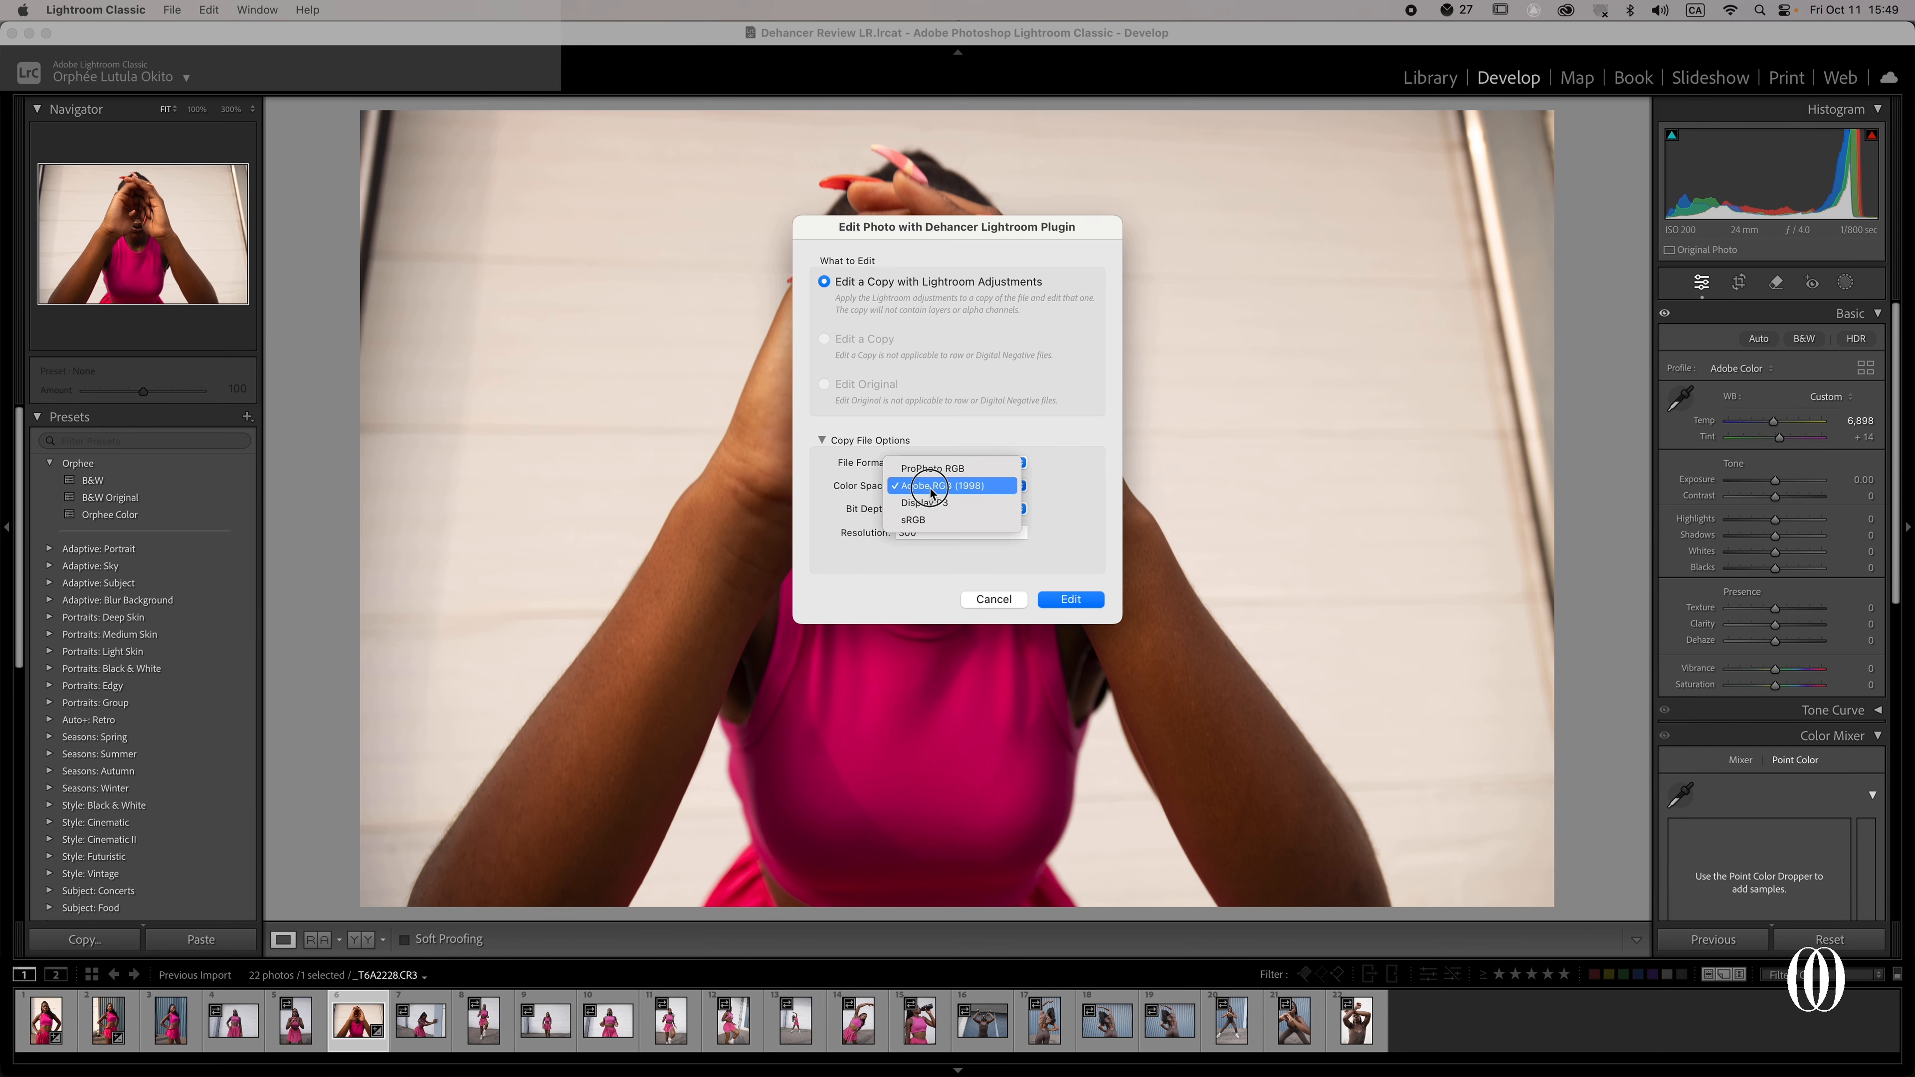
pyautogui.click(930, 520)
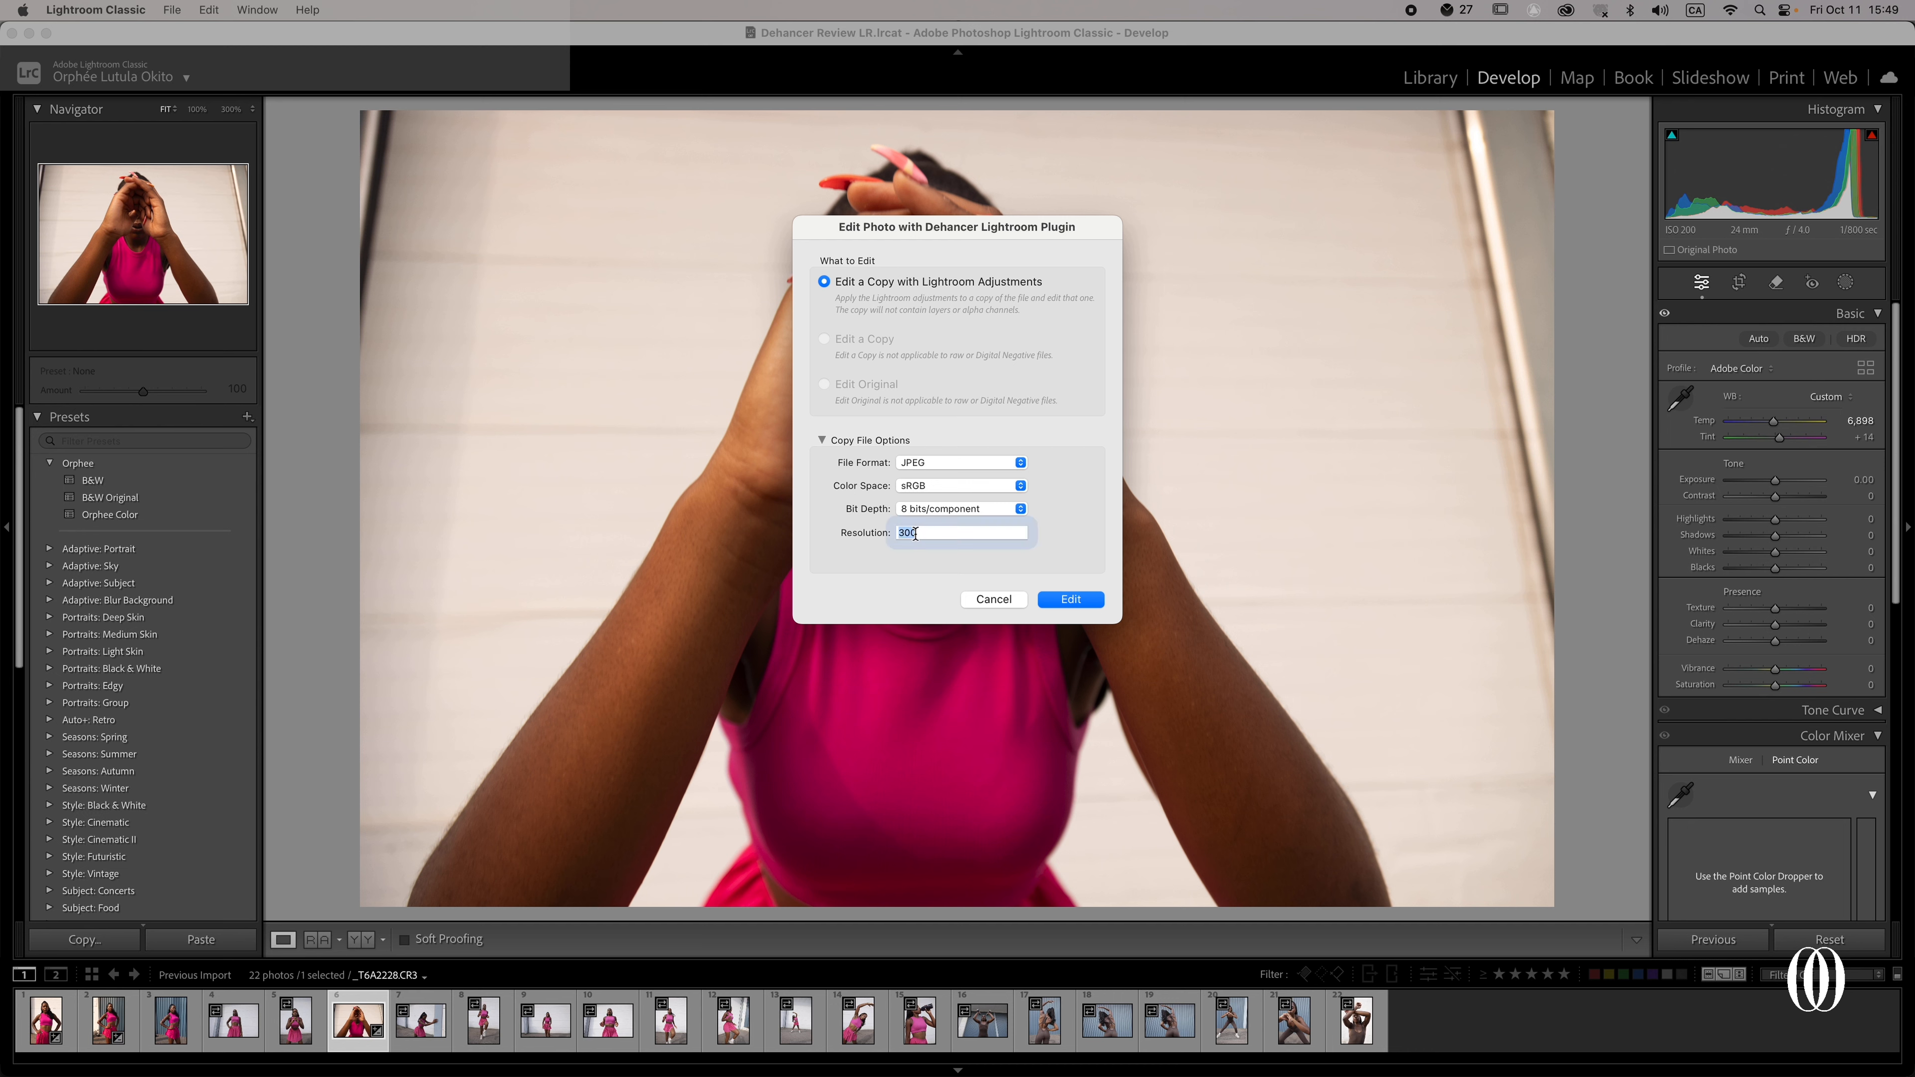
pyautogui.click(1071, 599)
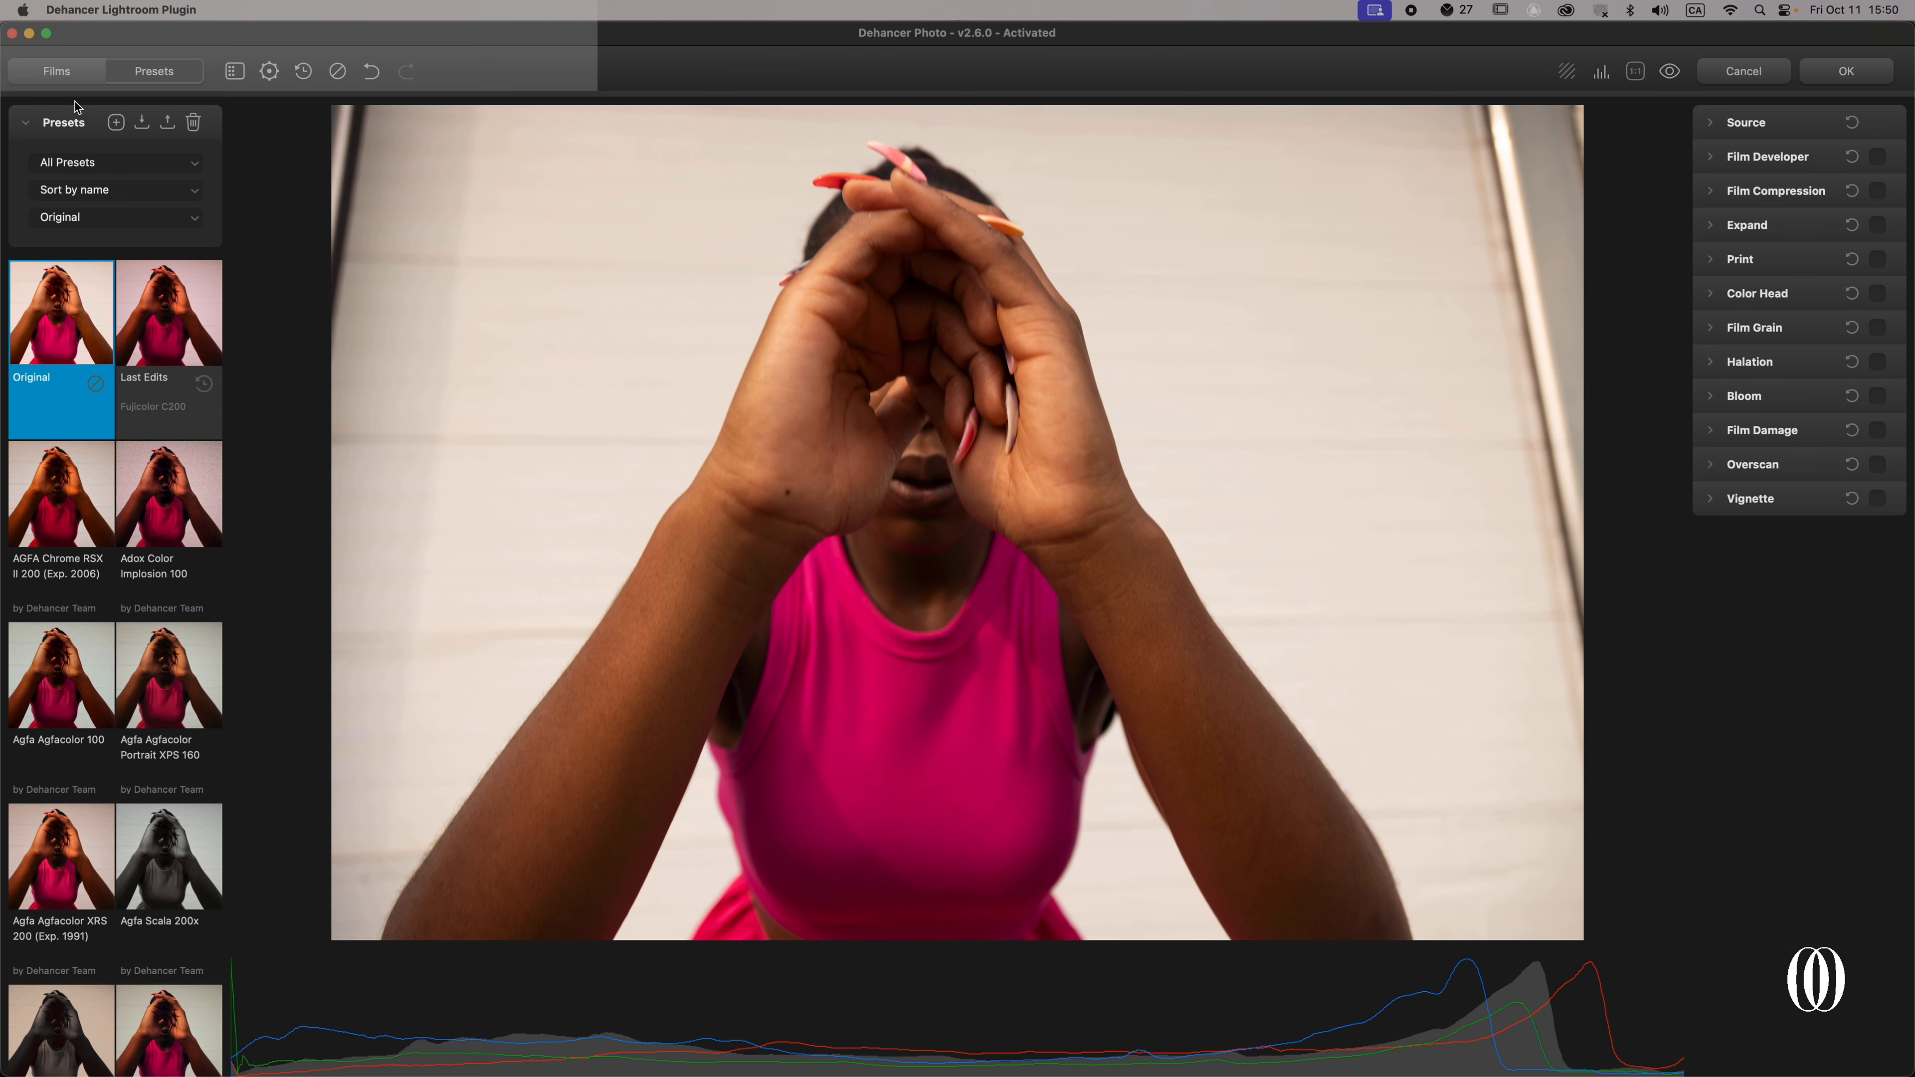
# - Try the Agfa Agfacolor Portrait XPS 160 preset on the photo
pyautogui.click(26, 125)
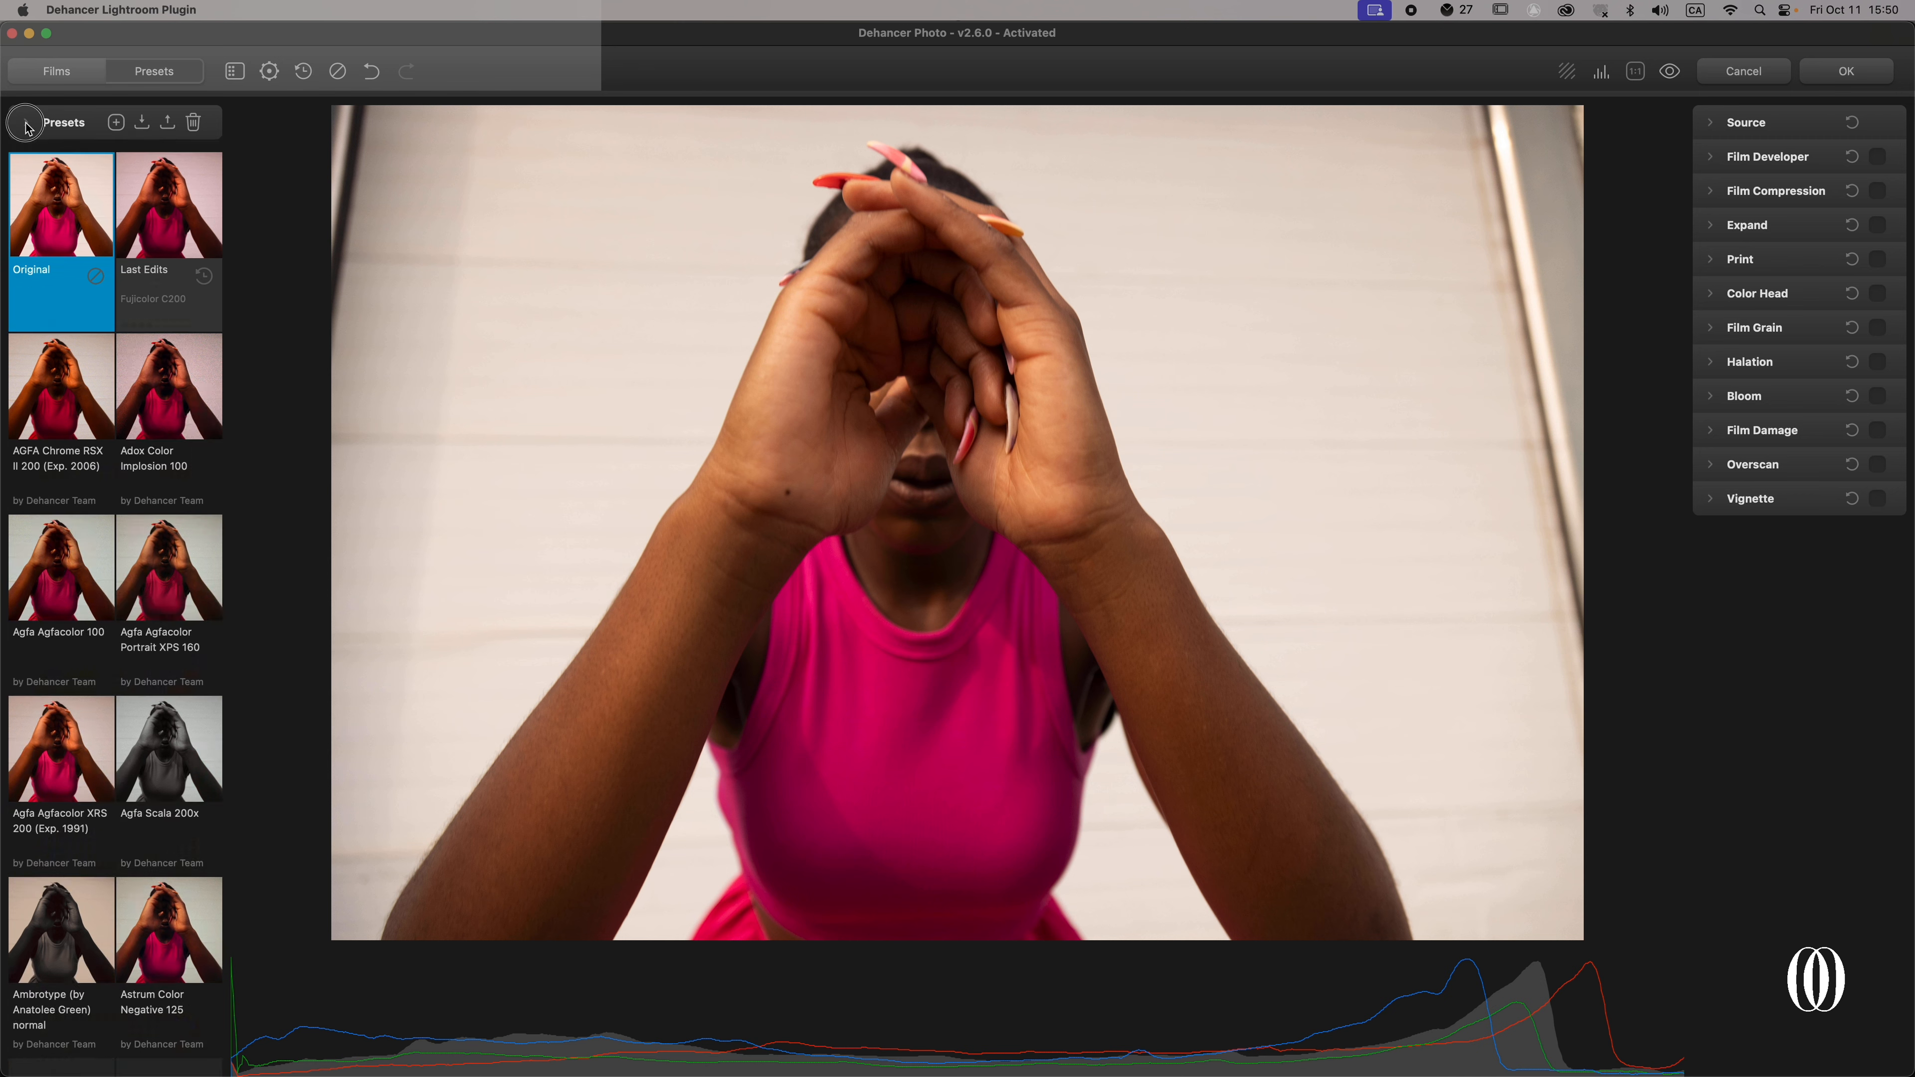
pyautogui.click(27, 125)
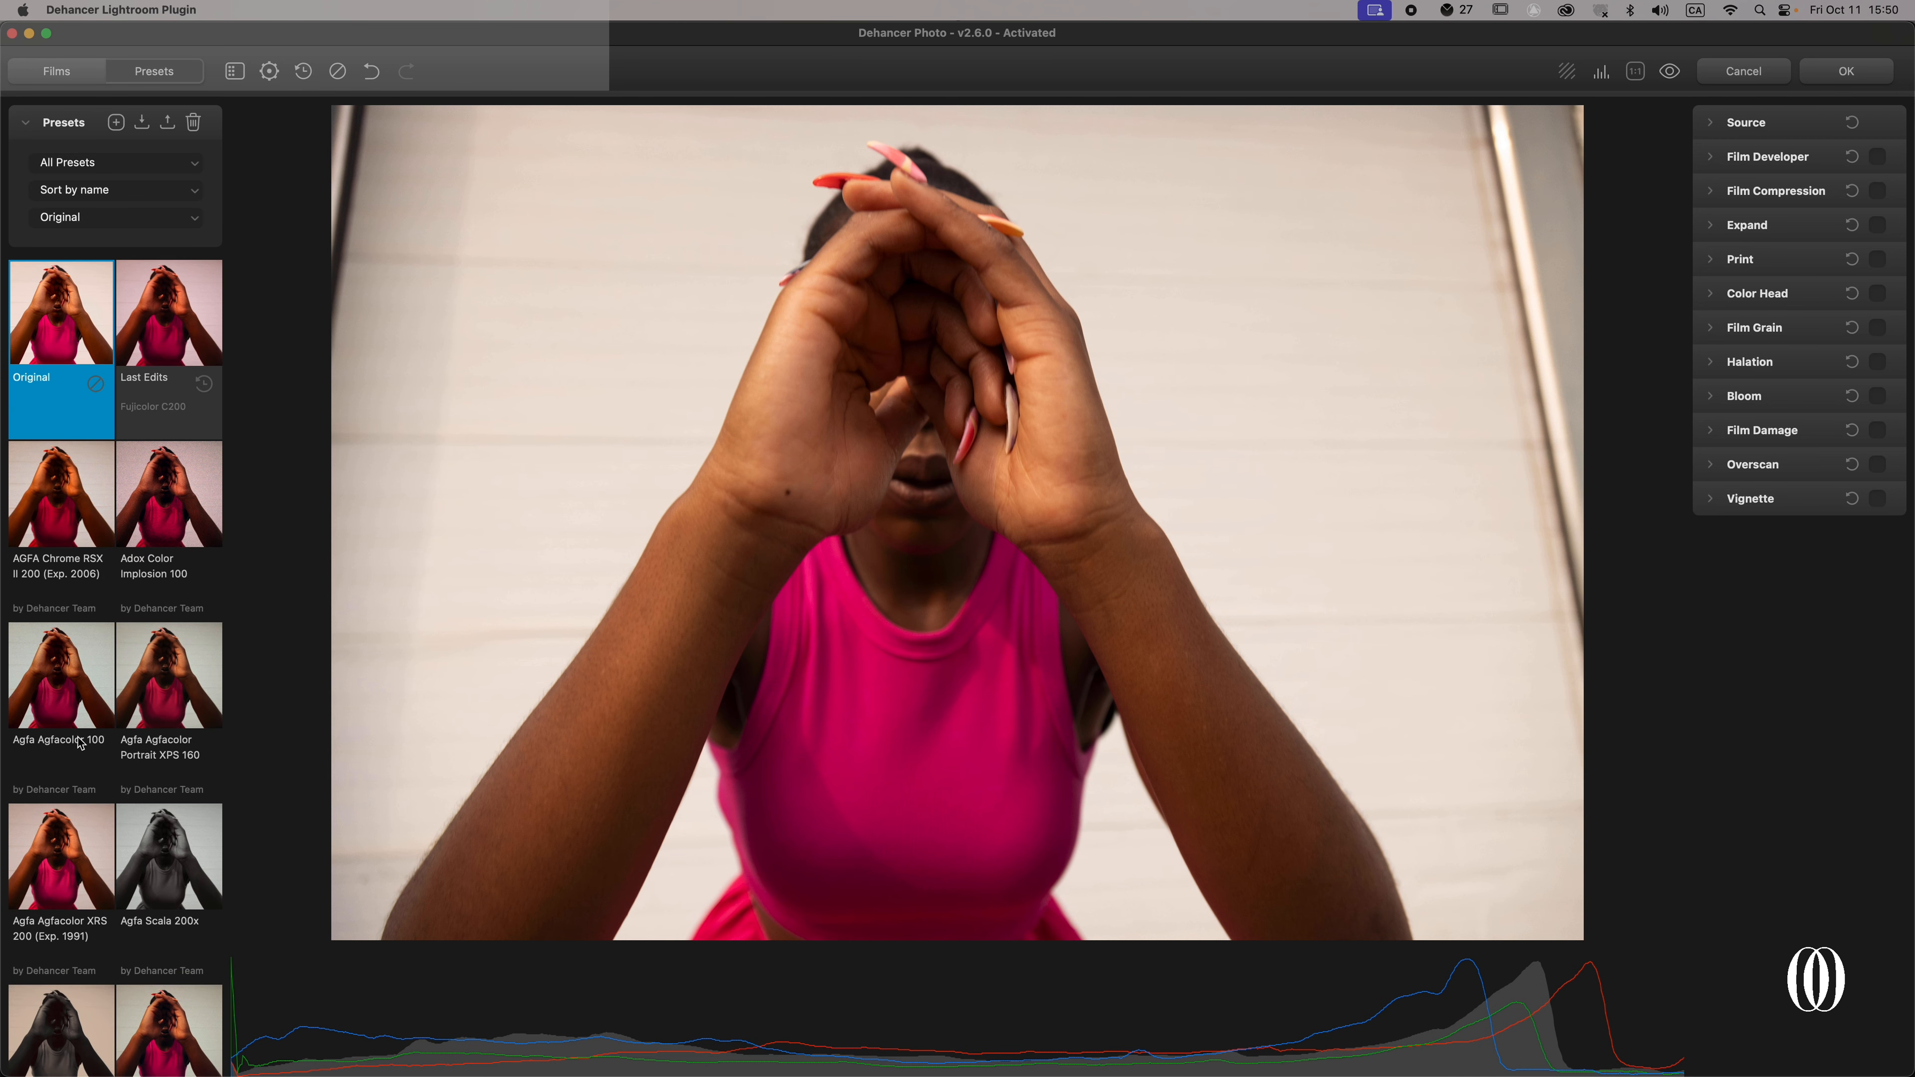
pyautogui.click(147, 698)
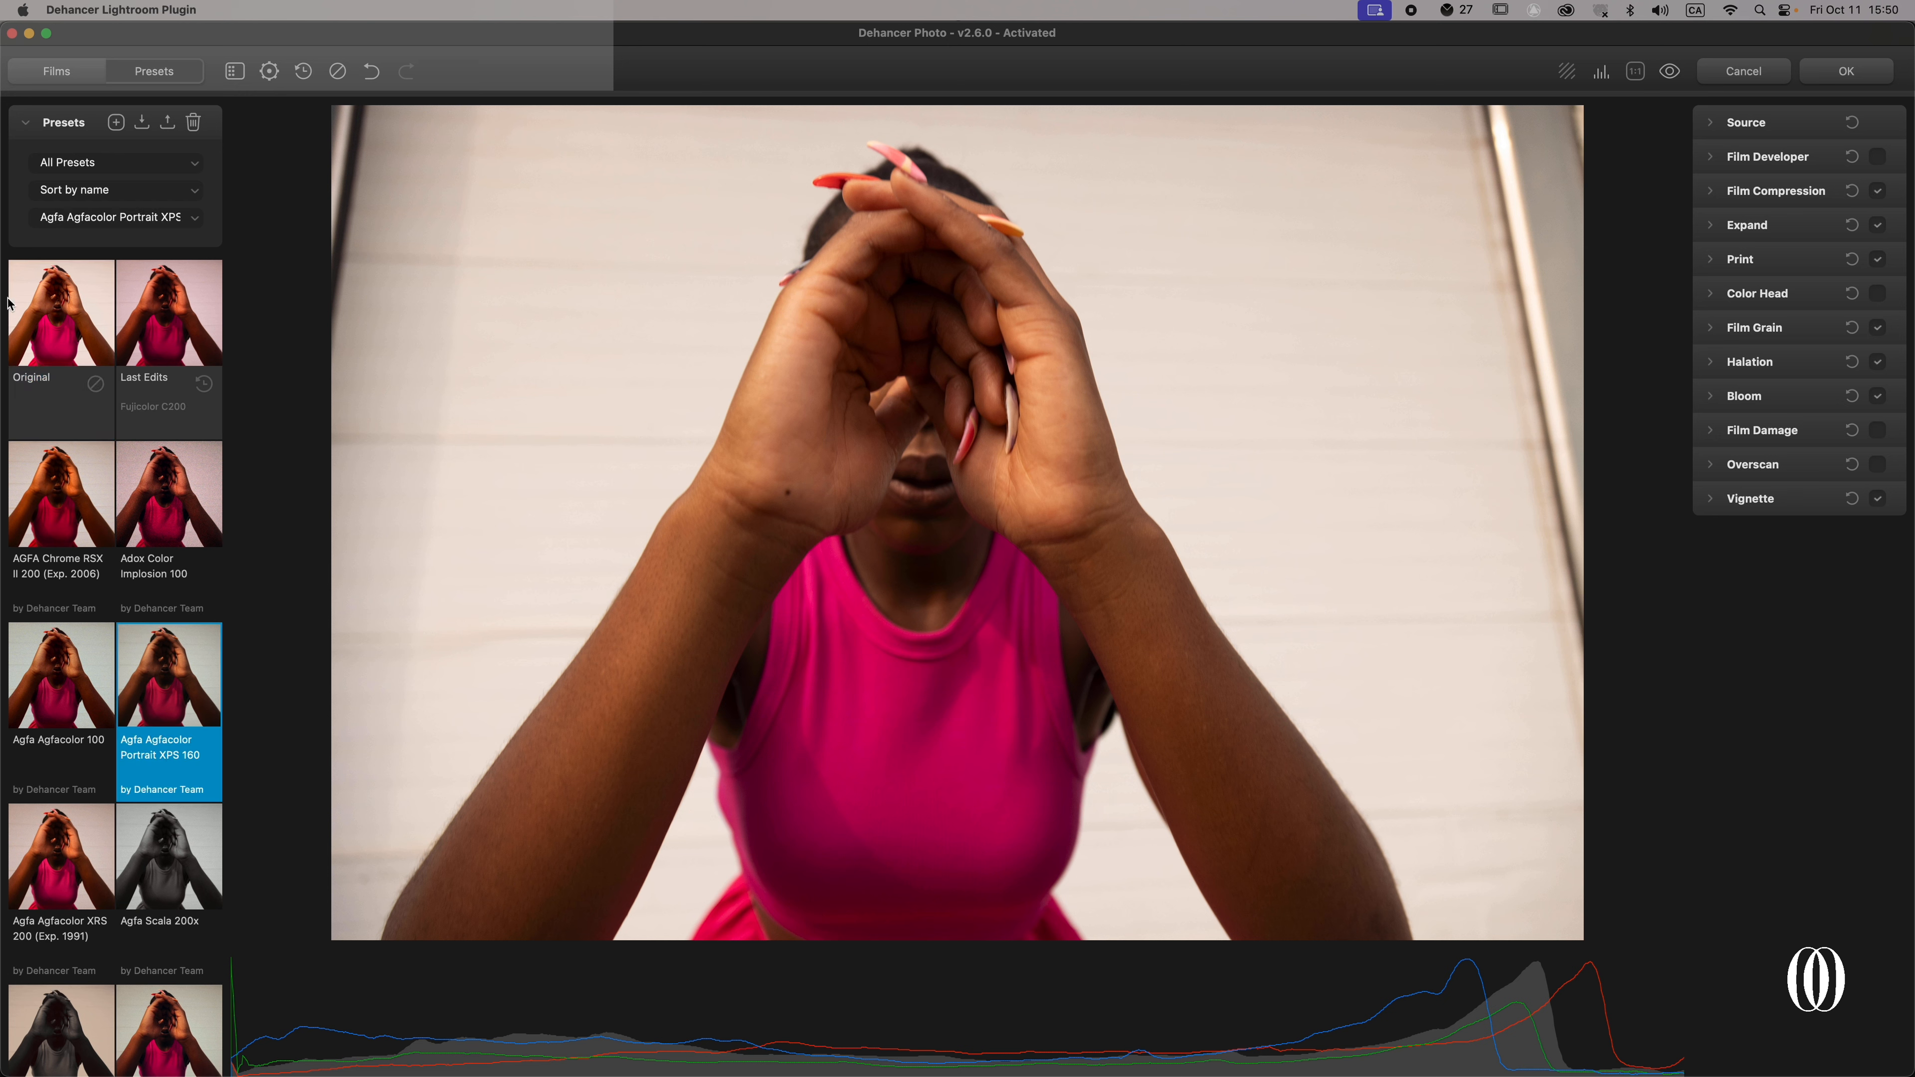
# - Try the film profiles Agfa Agfacolor XRS 200 (Exp. 1991), AGFA Chrome RSX II 200 (Exp. 2006) and Agfa Scala 200x
pyautogui.click(56, 74)
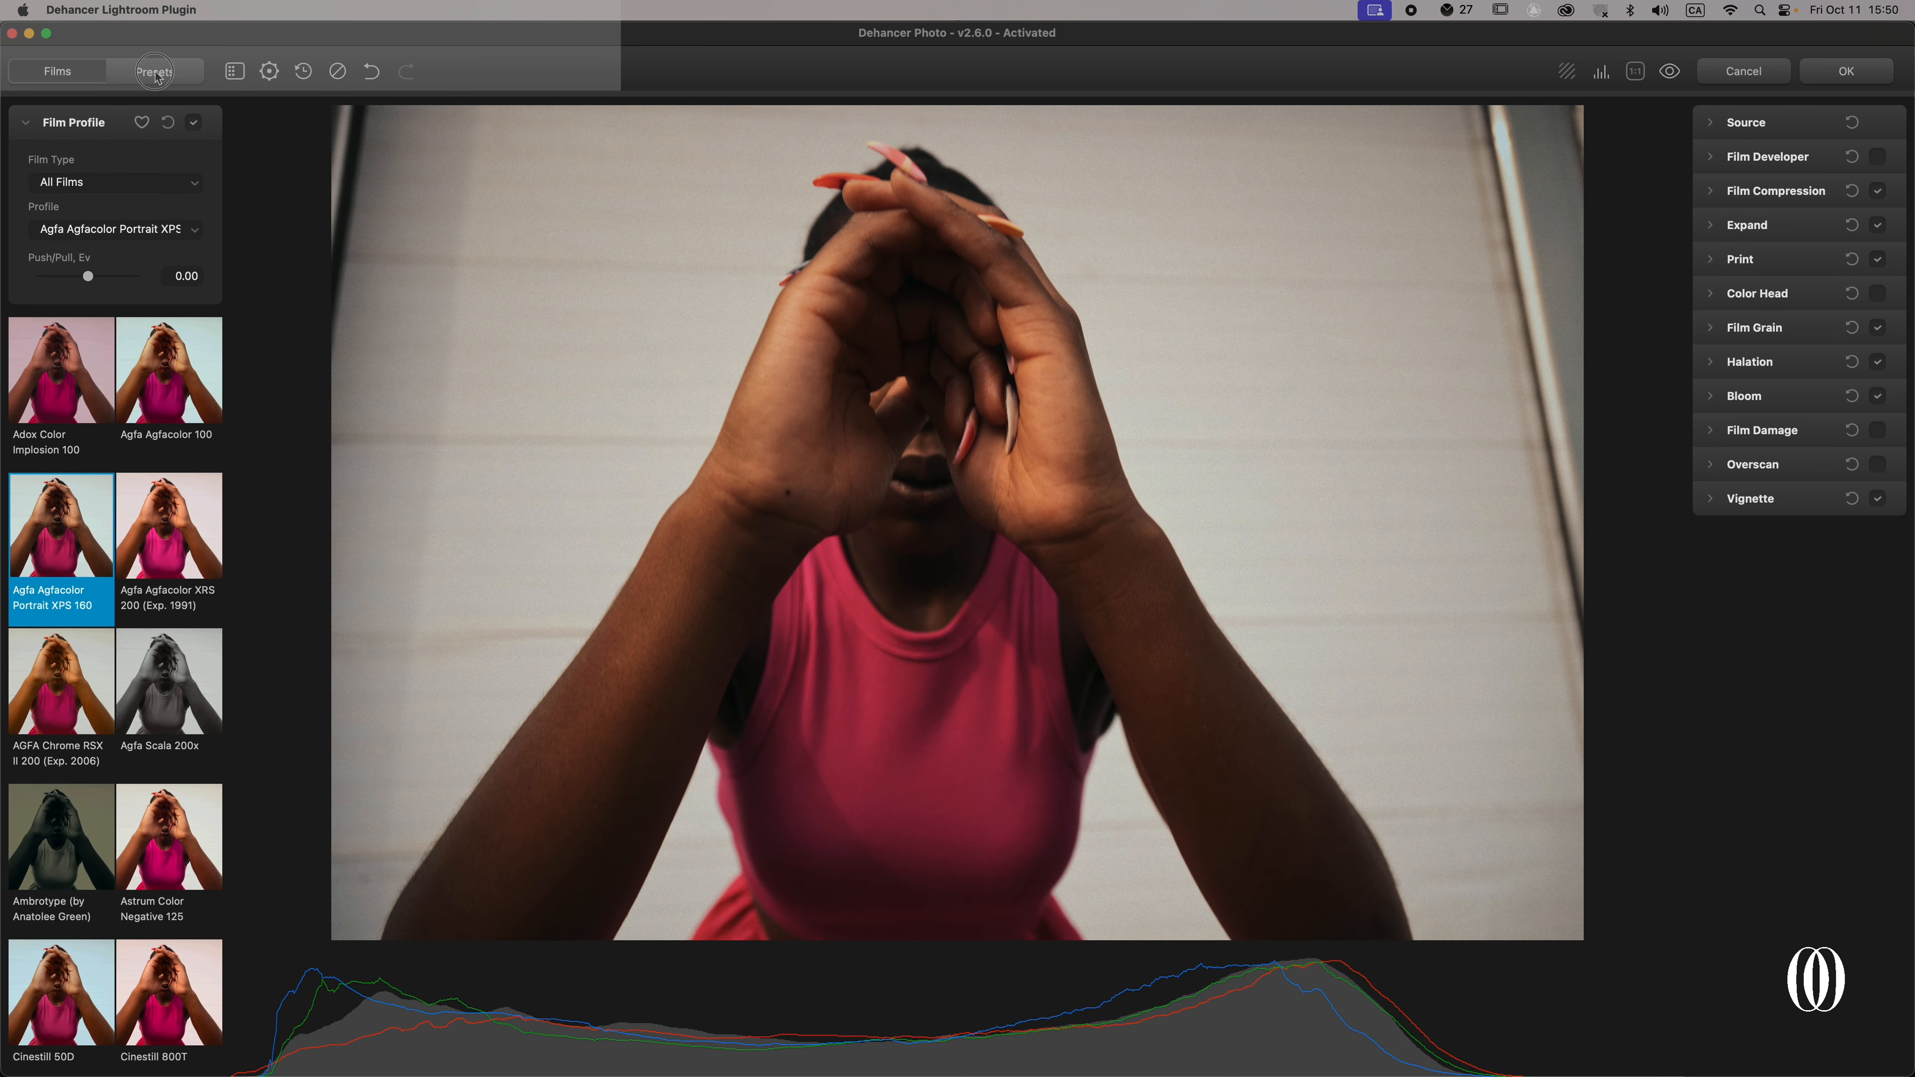
pyautogui.click(156, 73)
pyautogui.click(53, 72)
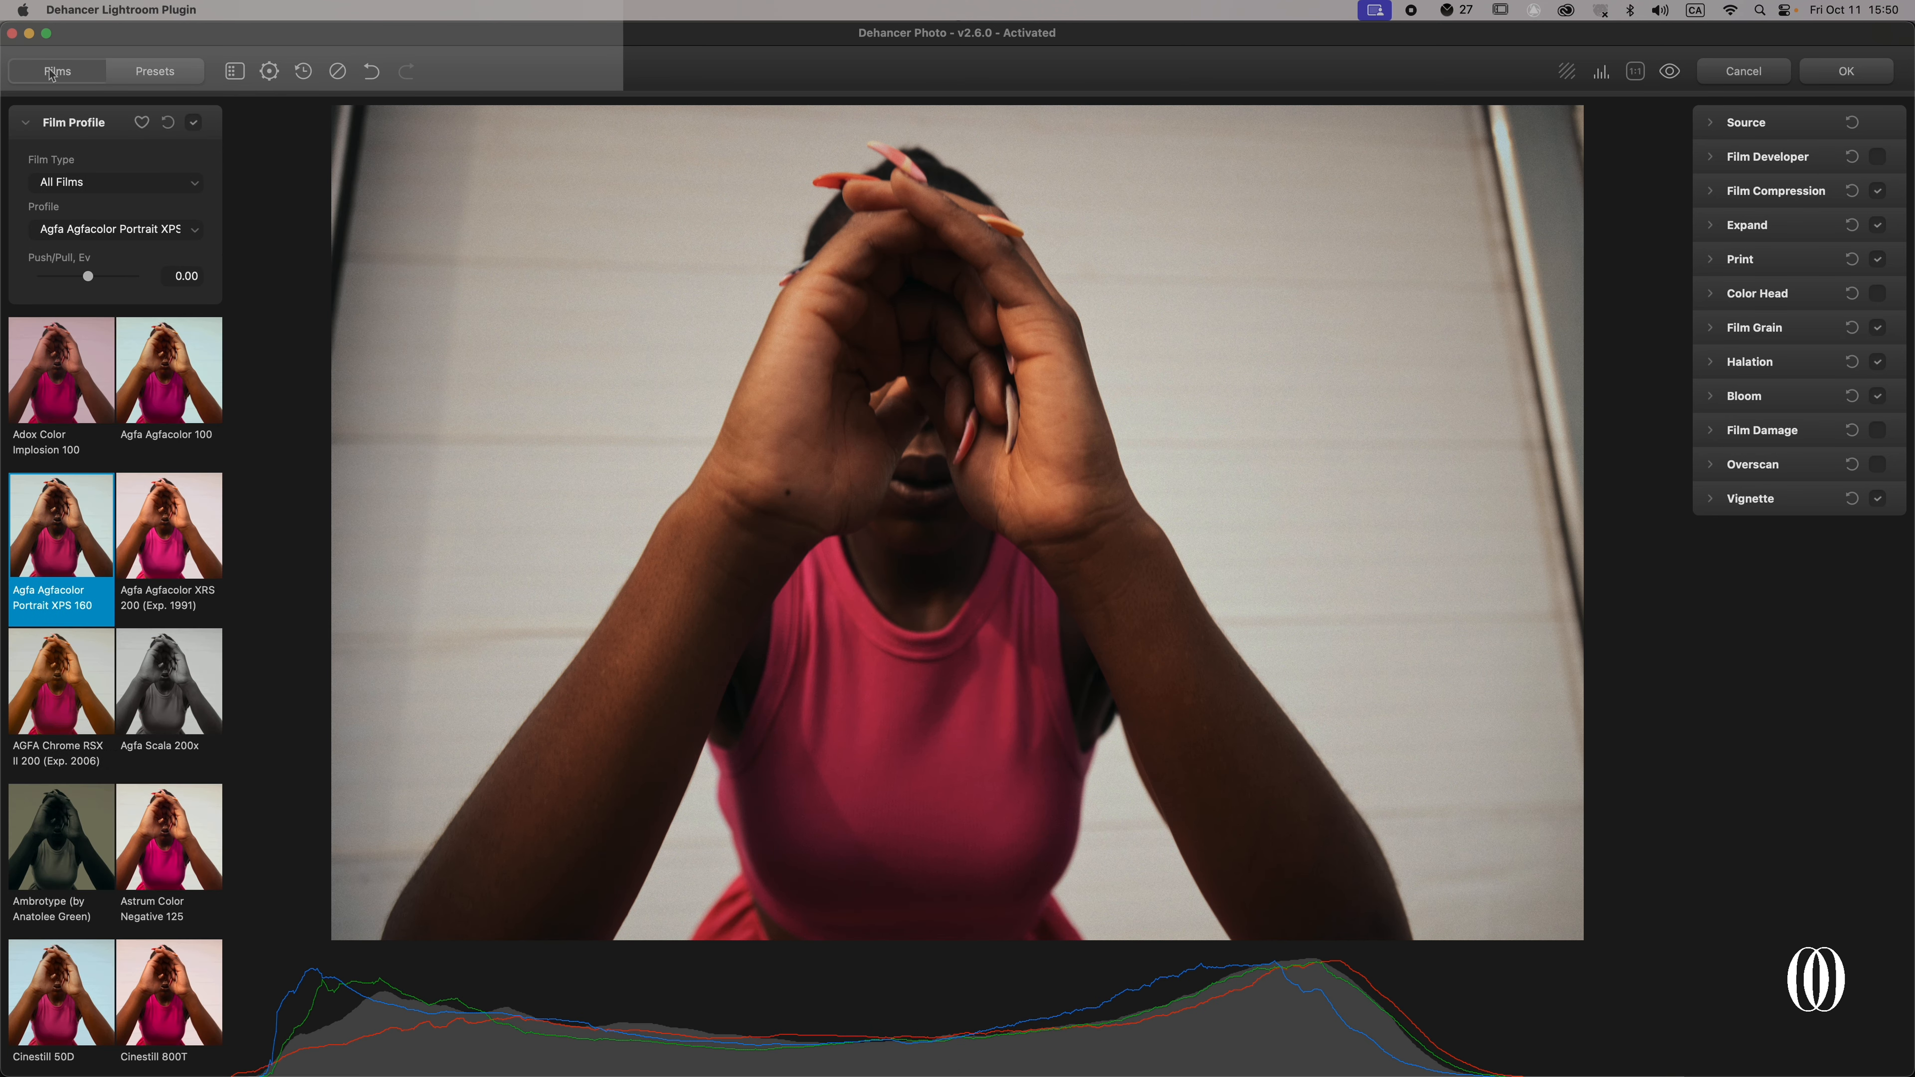
pyautogui.click(169, 573)
pyautogui.scroll(-3, 169, 572)
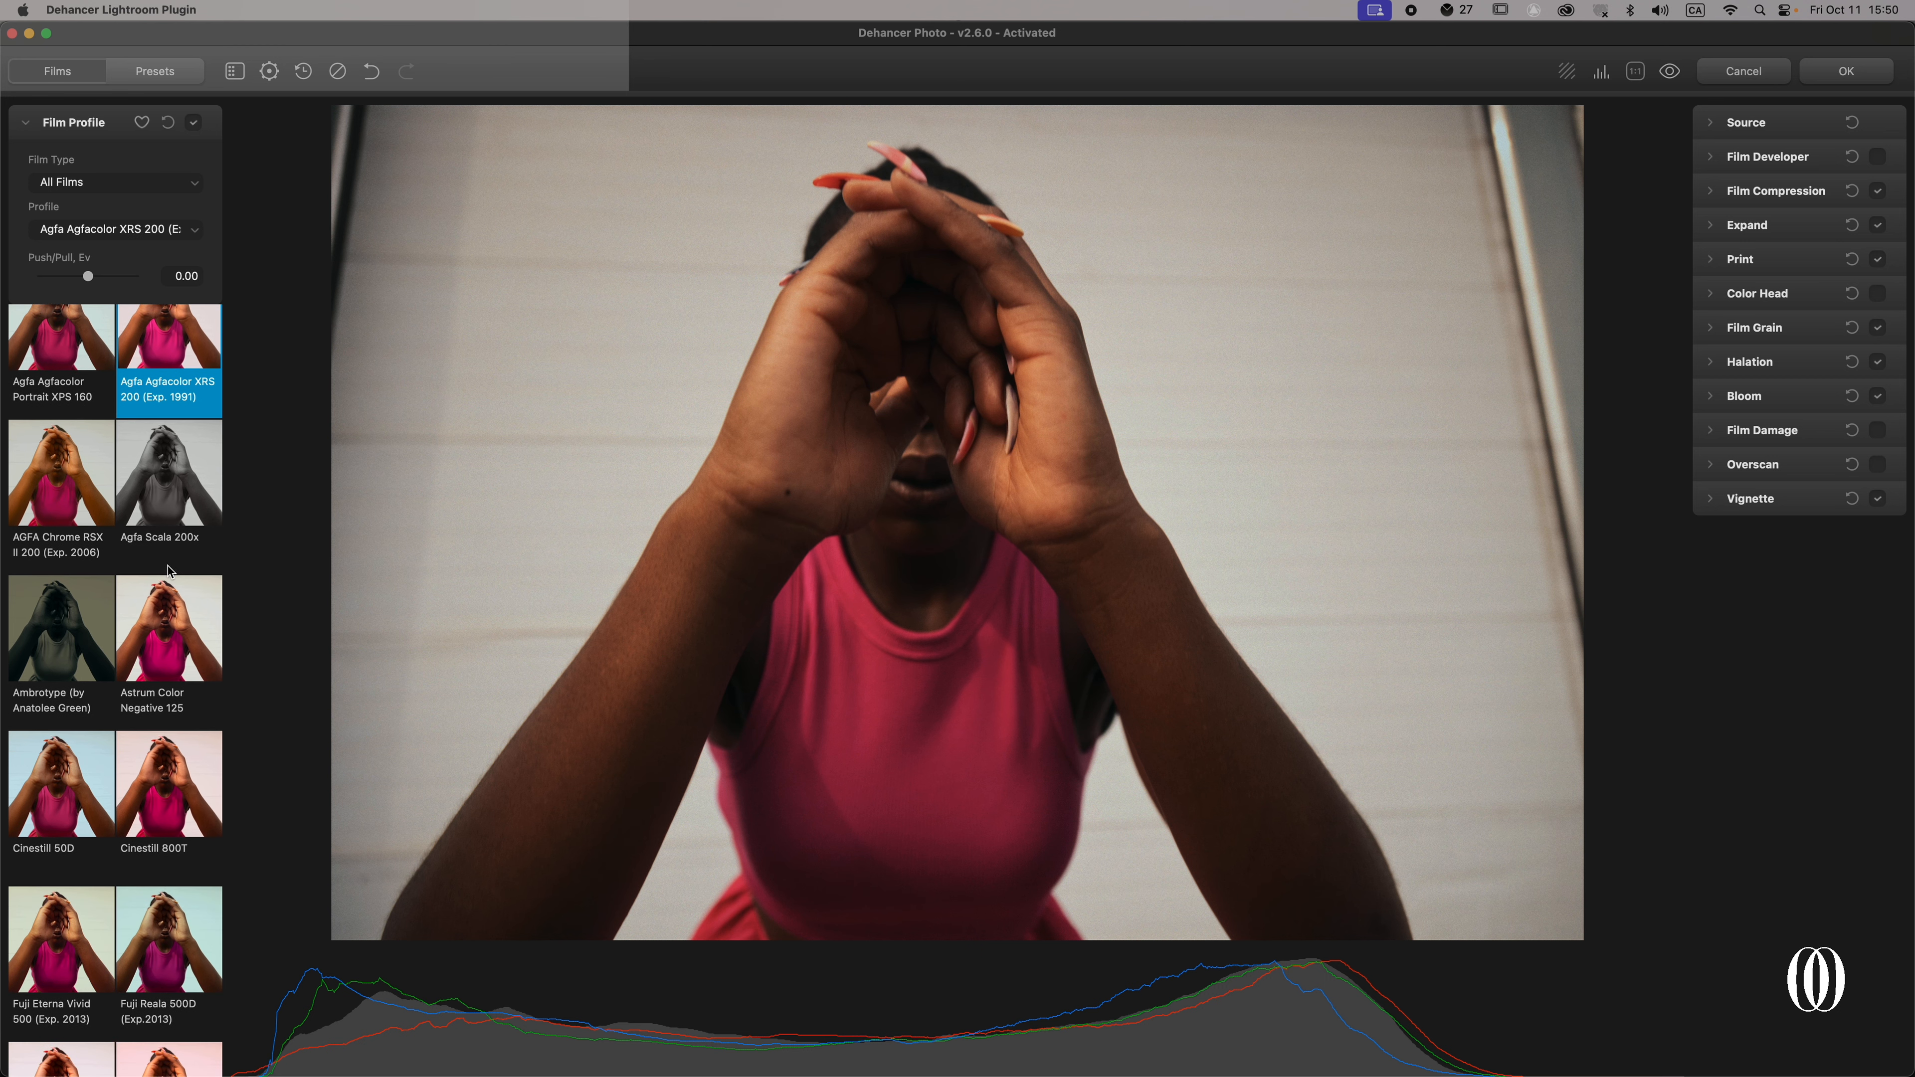
pyautogui.click(99, 502)
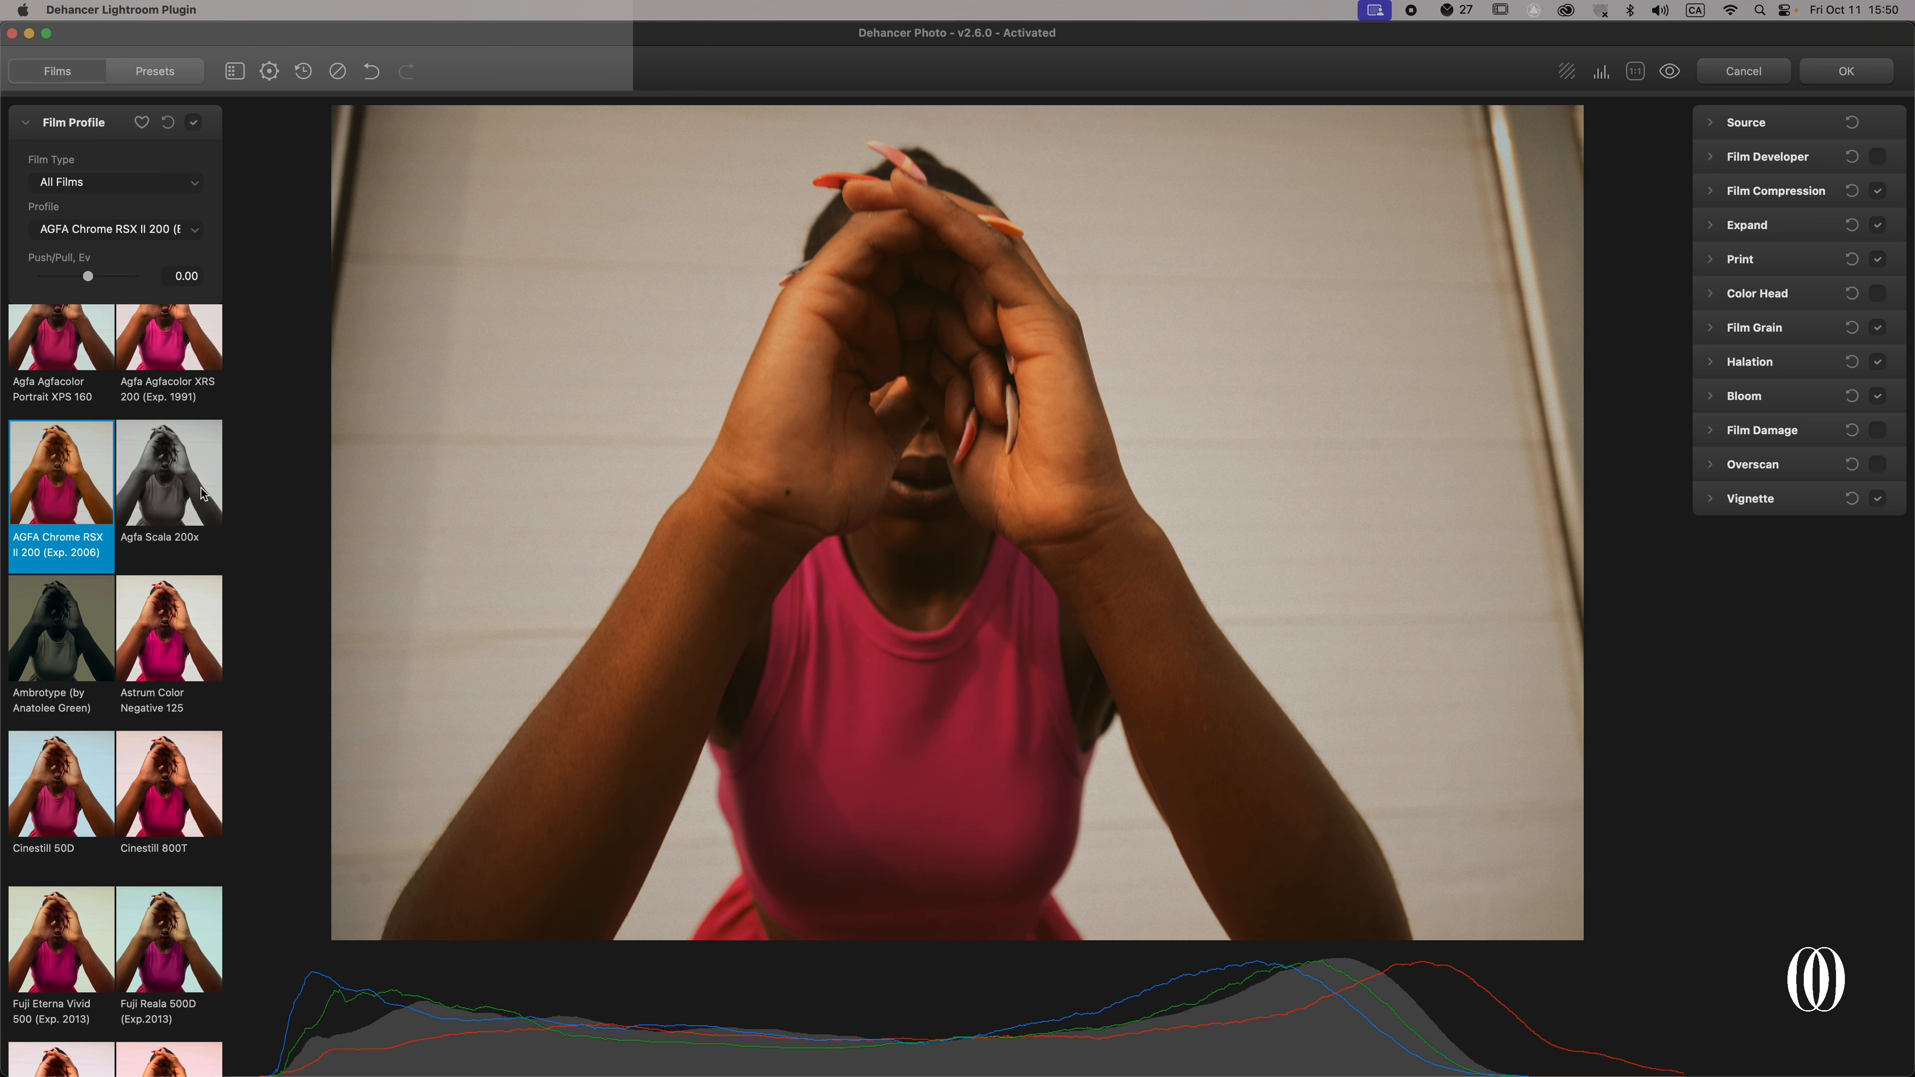
pyautogui.click(201, 488)
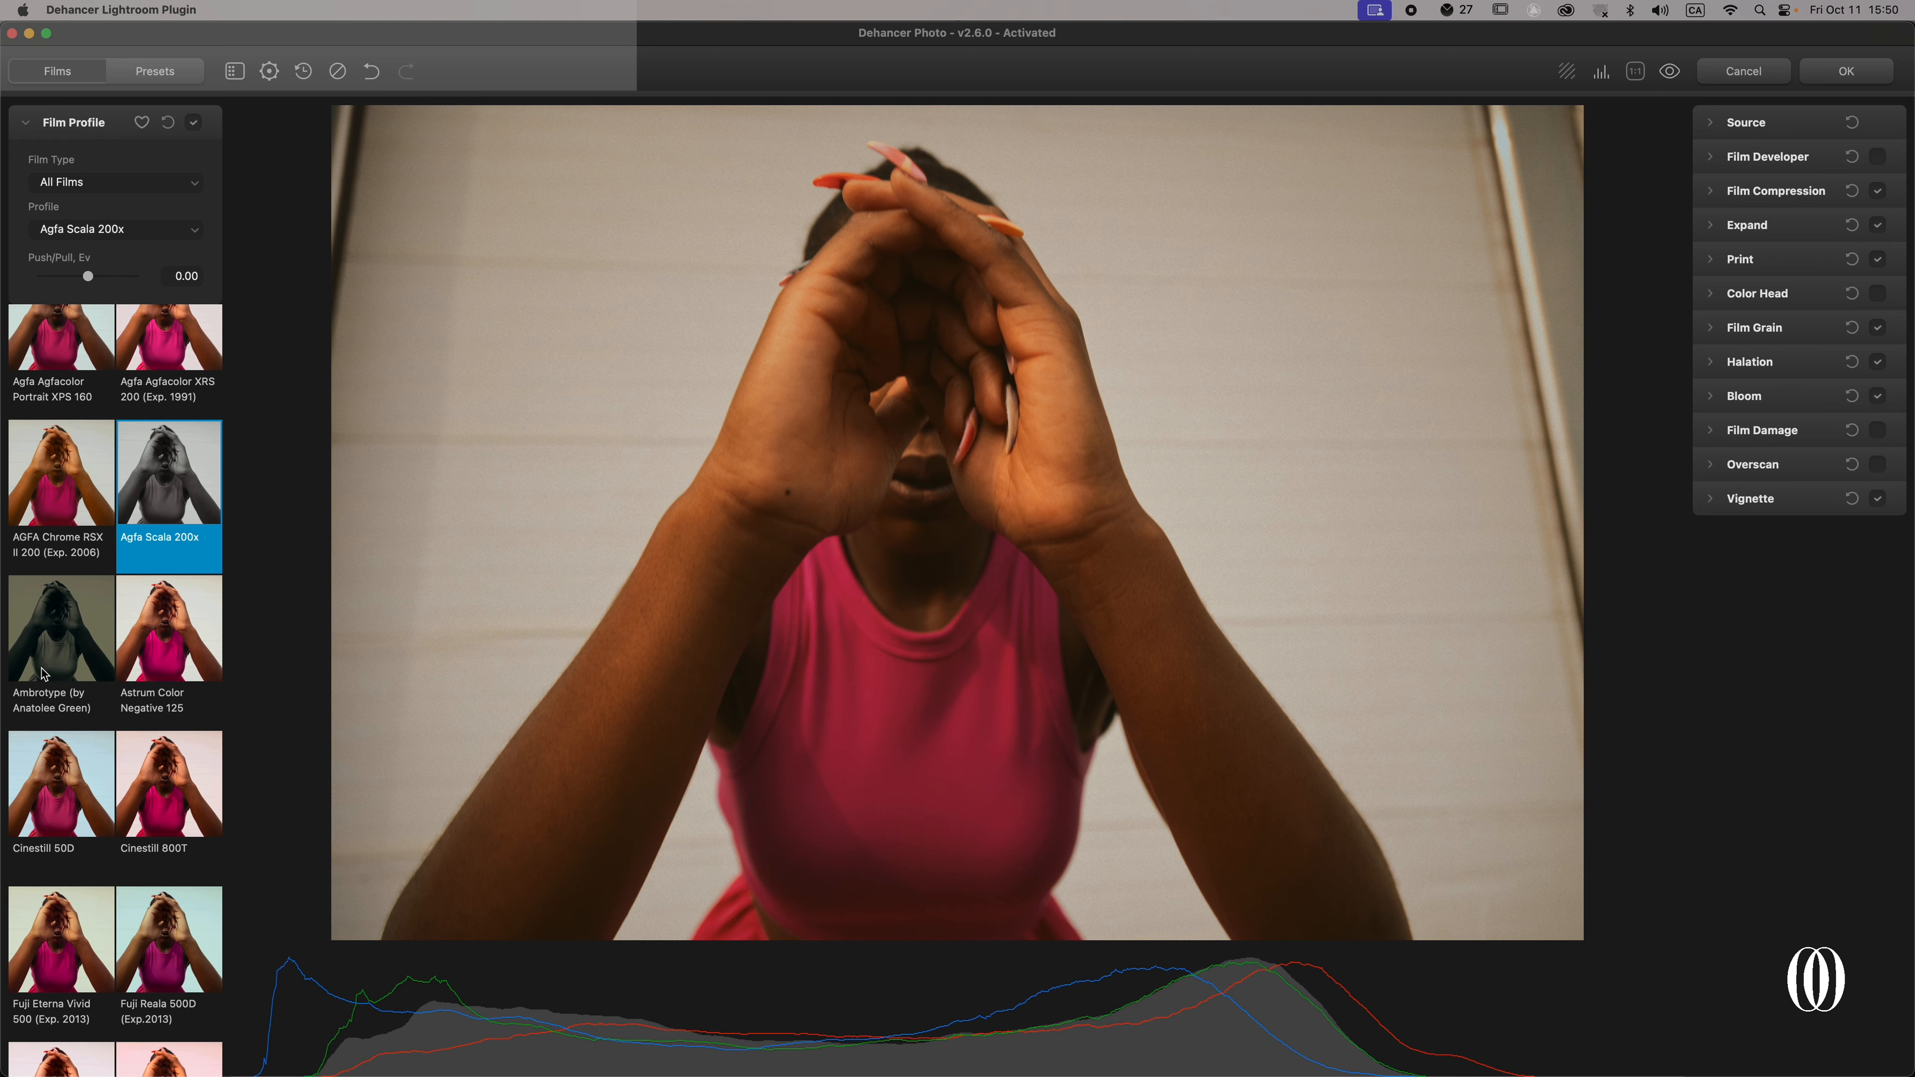
# - Try the Cinestill 800T and Fuji Reala 500D (Exp.2013) film profiles, set Push/Pull to about 1.01 Ev, and try Fujichrome CDU-II (cross)
pyautogui.scroll(-3, 113, 641)
pyautogui.click(194, 587)
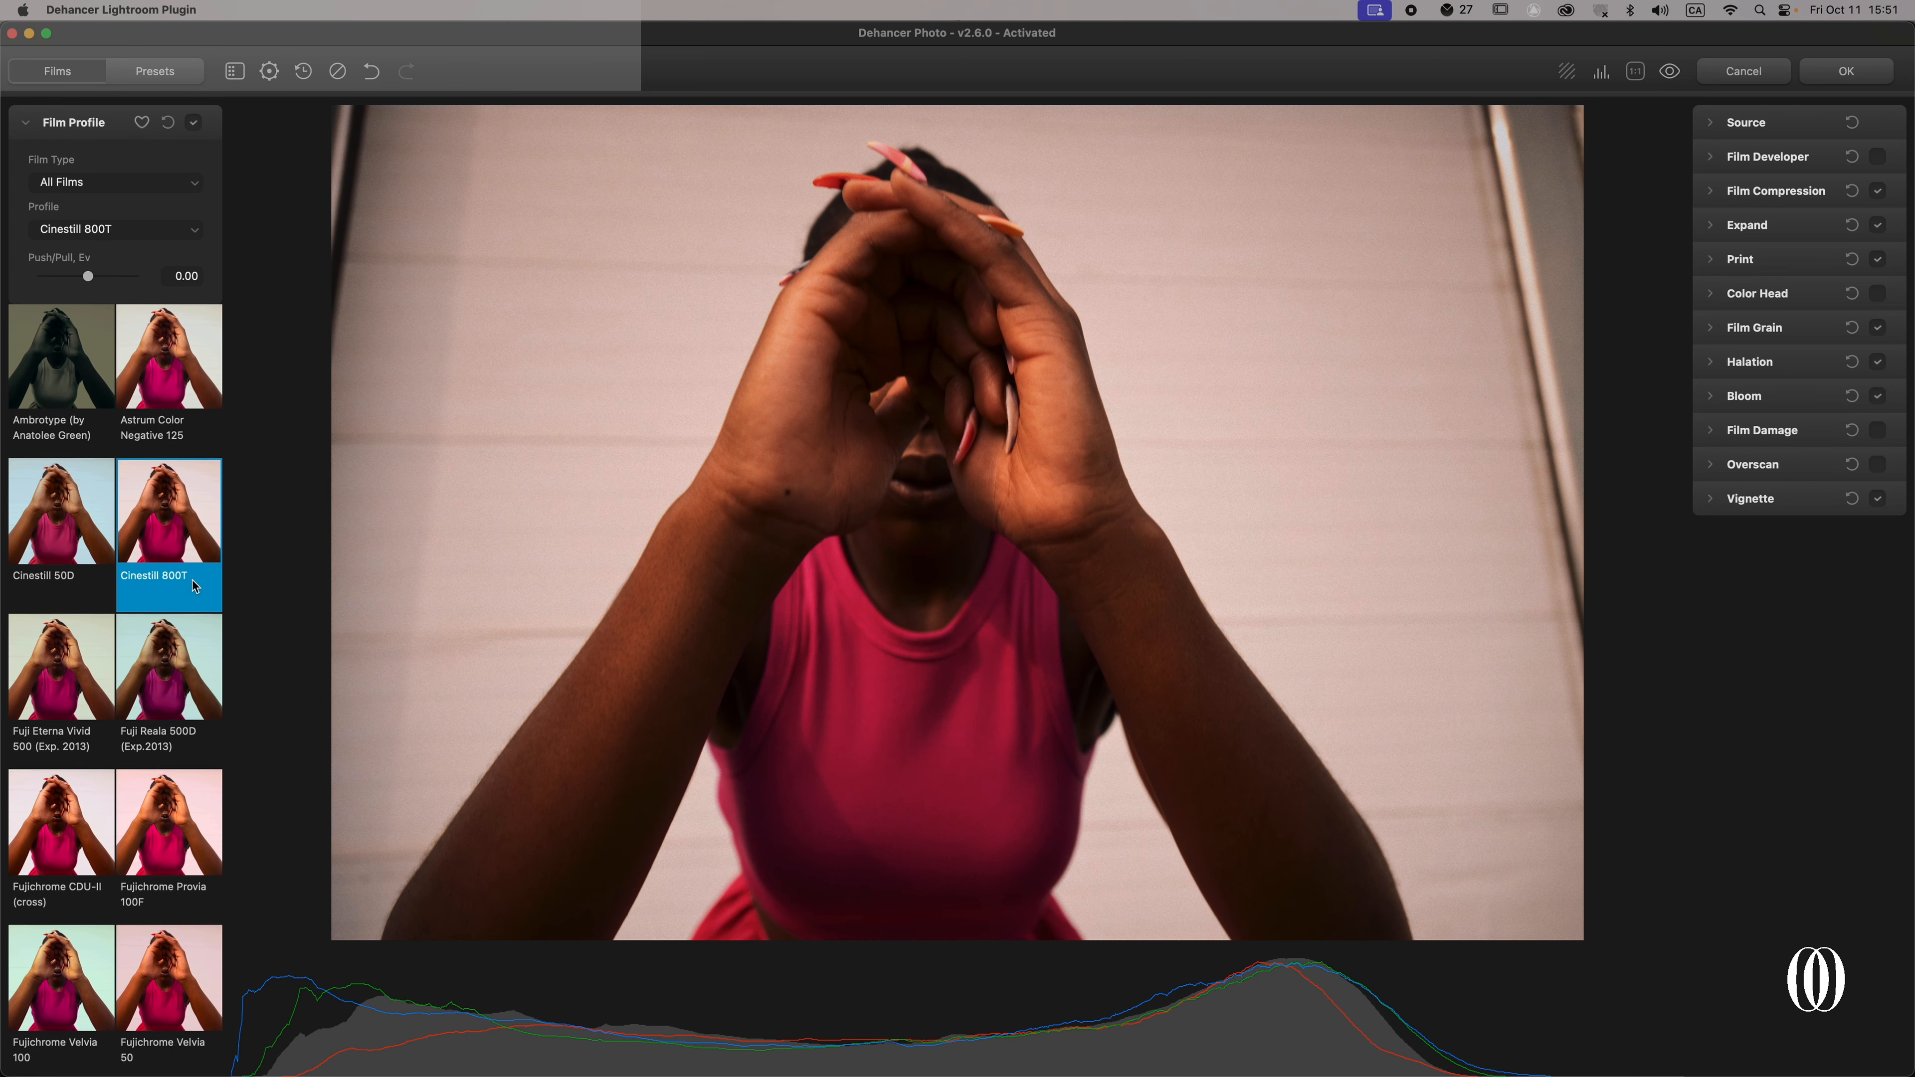
pyautogui.scroll(-1, 191, 579)
pyautogui.click(154, 611)
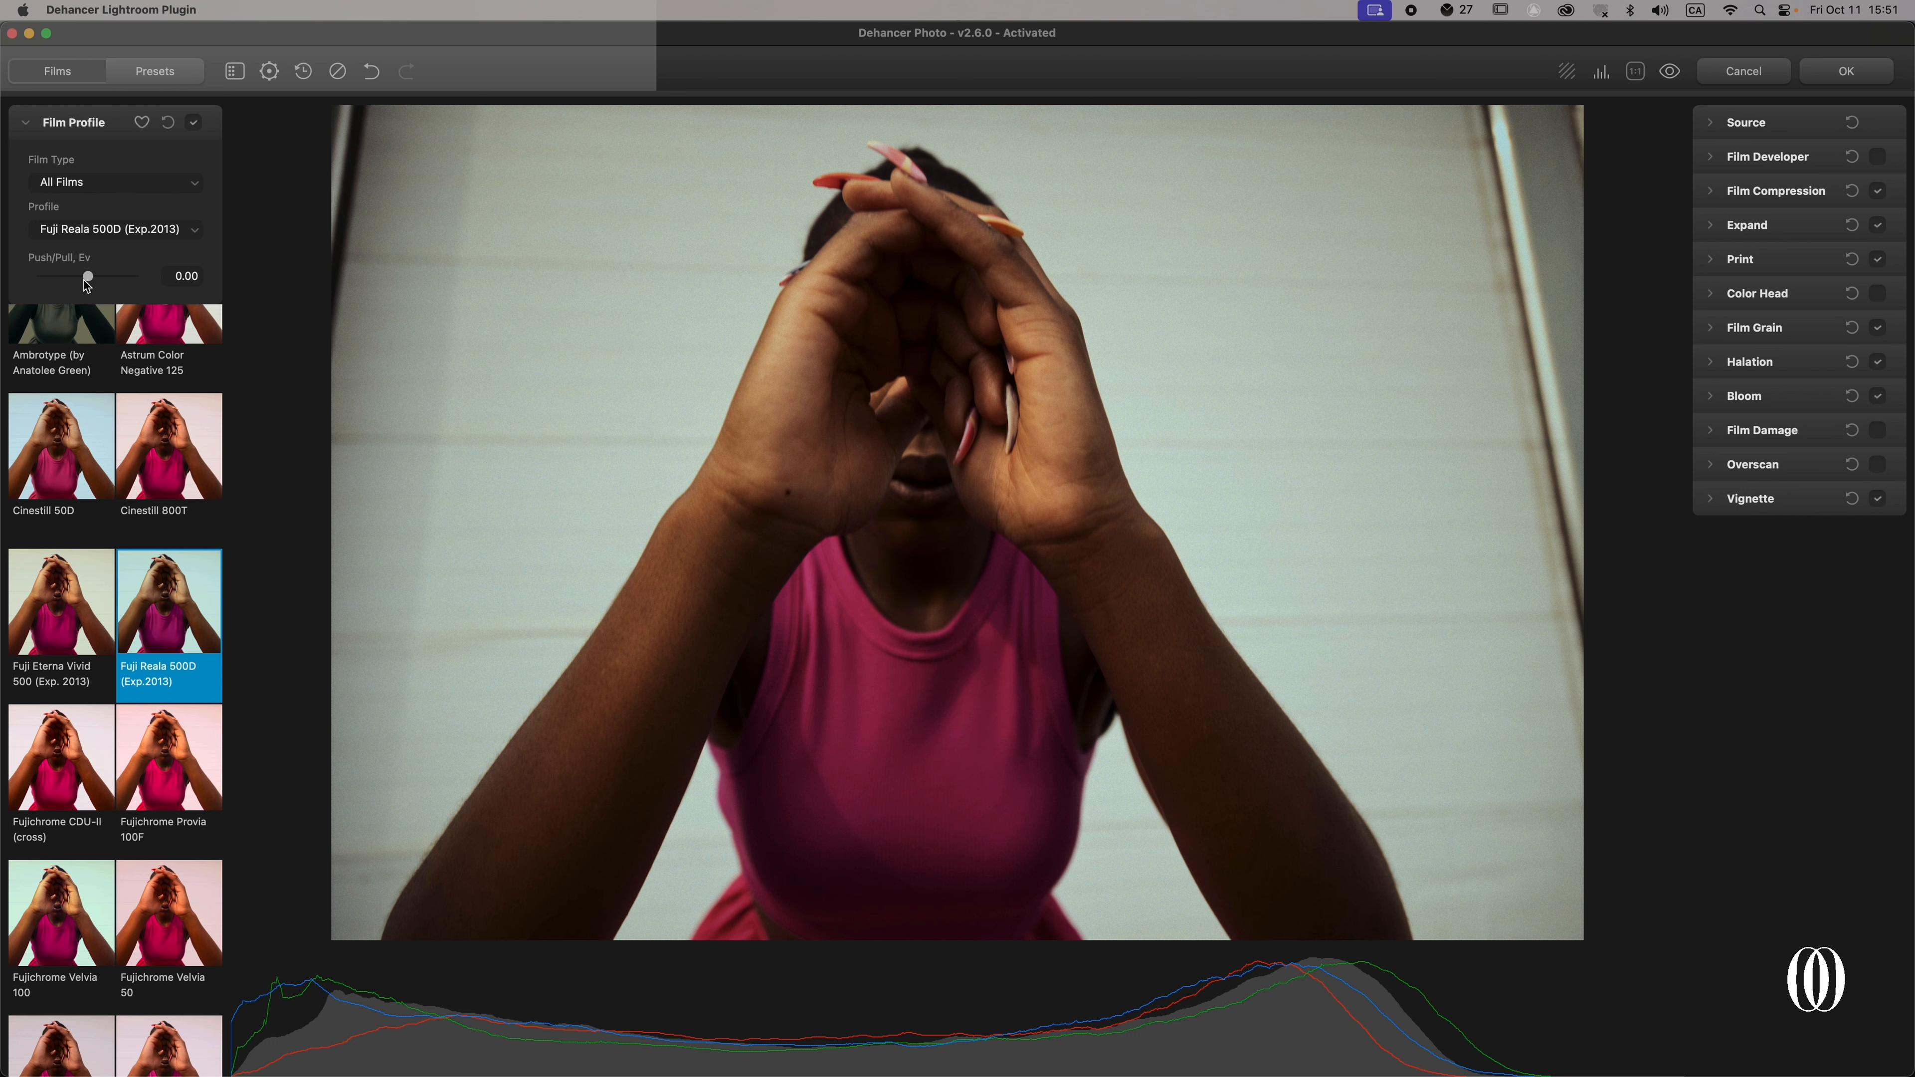
pyautogui.moveTo(91, 280)
pyautogui.mouseDown()
pyautogui.moveTo(75, 284)
pyautogui.moveTo(115, 282)
pyautogui.mouseUp()
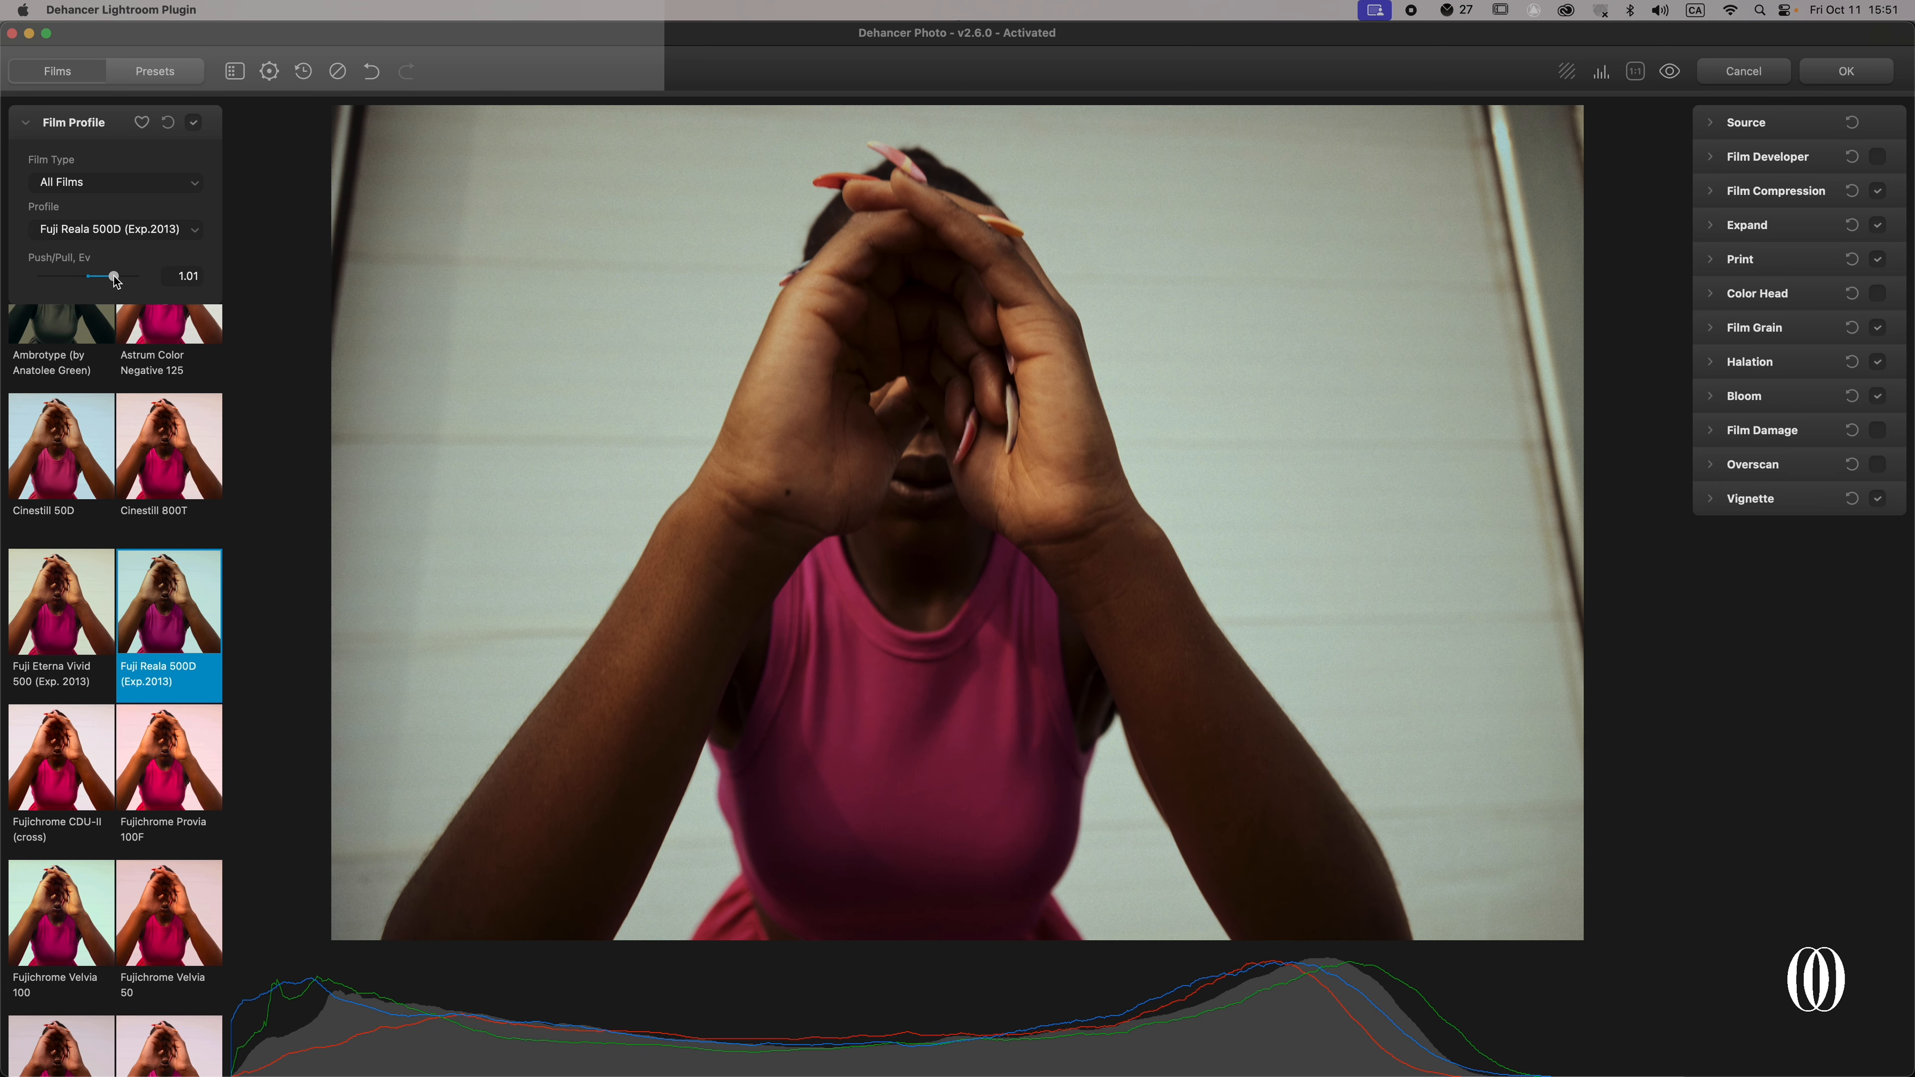
pyautogui.click(66, 790)
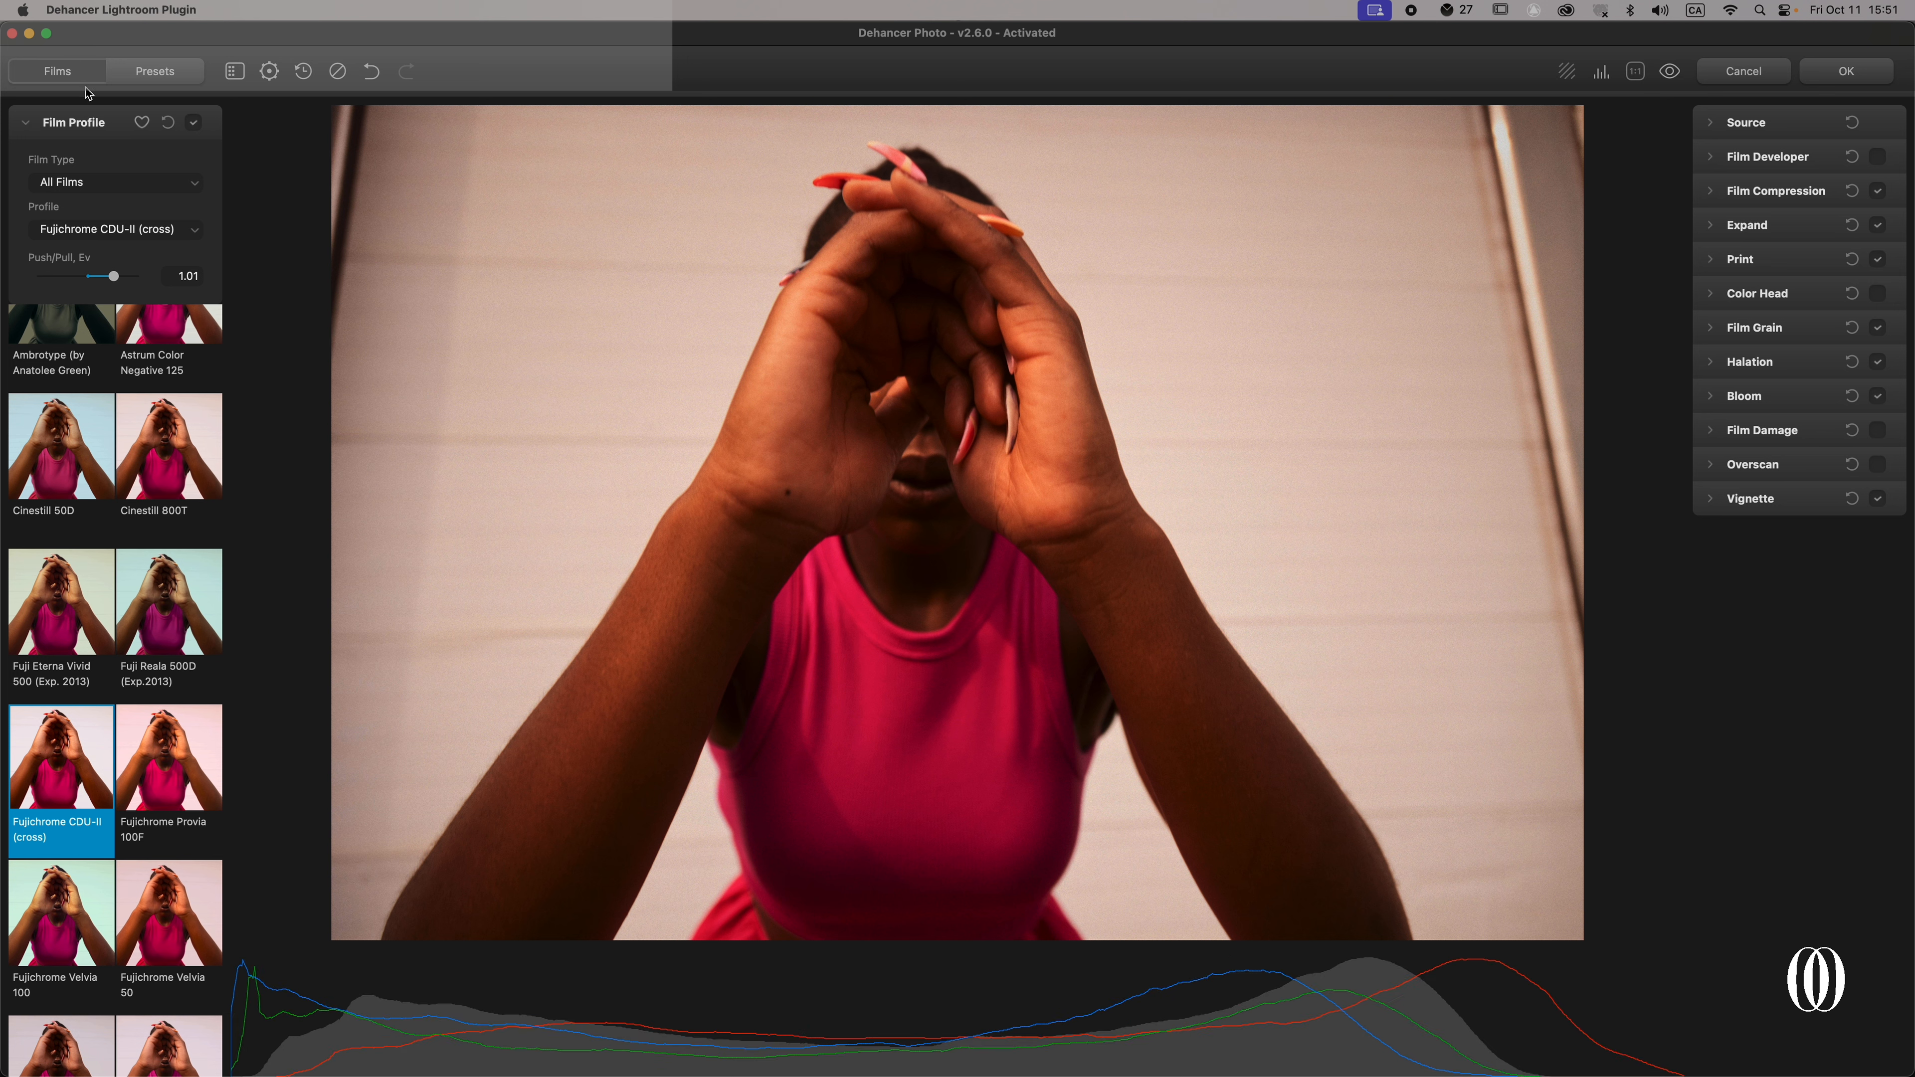
# - Try the presets Astrum Color Negative 125, Cinestill 50D + Kodak Endura and Cinestill 800T + Kodak Endura
pyautogui.click(147, 73)
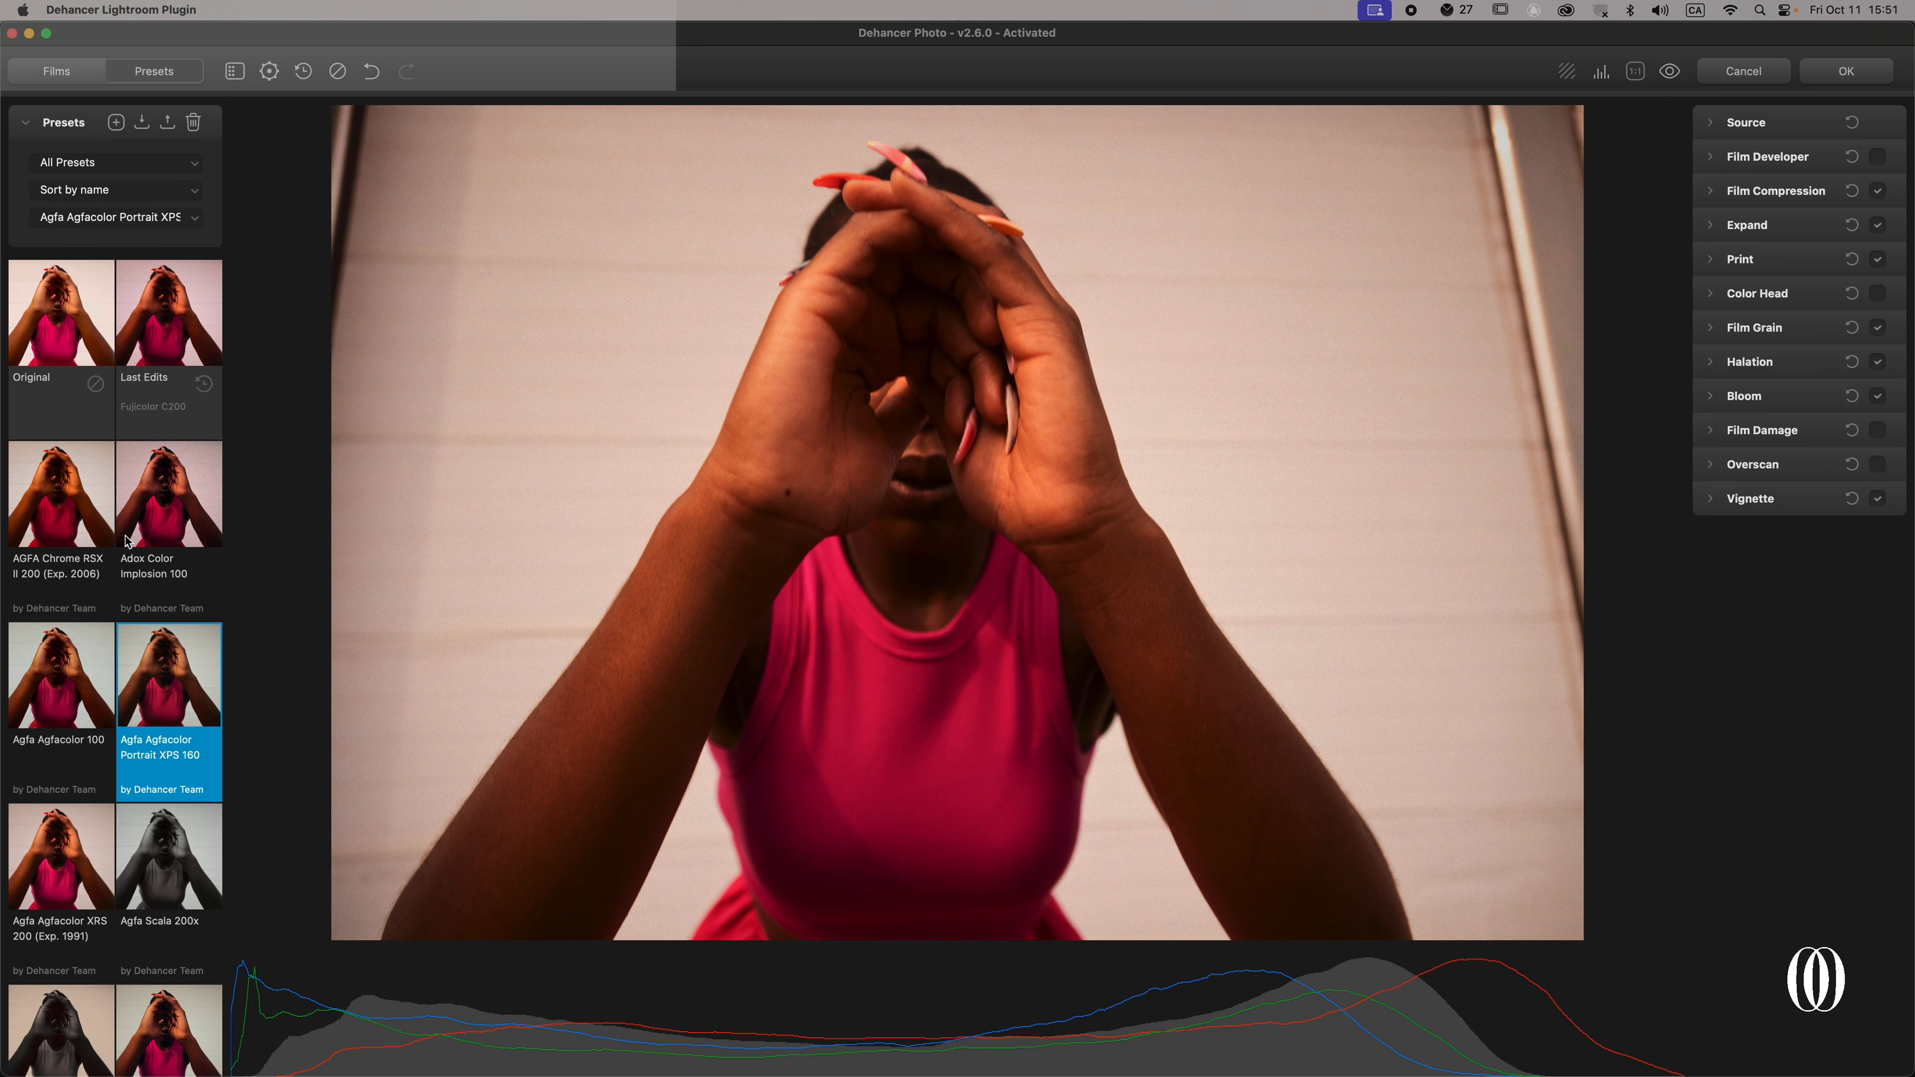
pyautogui.scroll(-5, 126, 541)
pyautogui.click(181, 584)
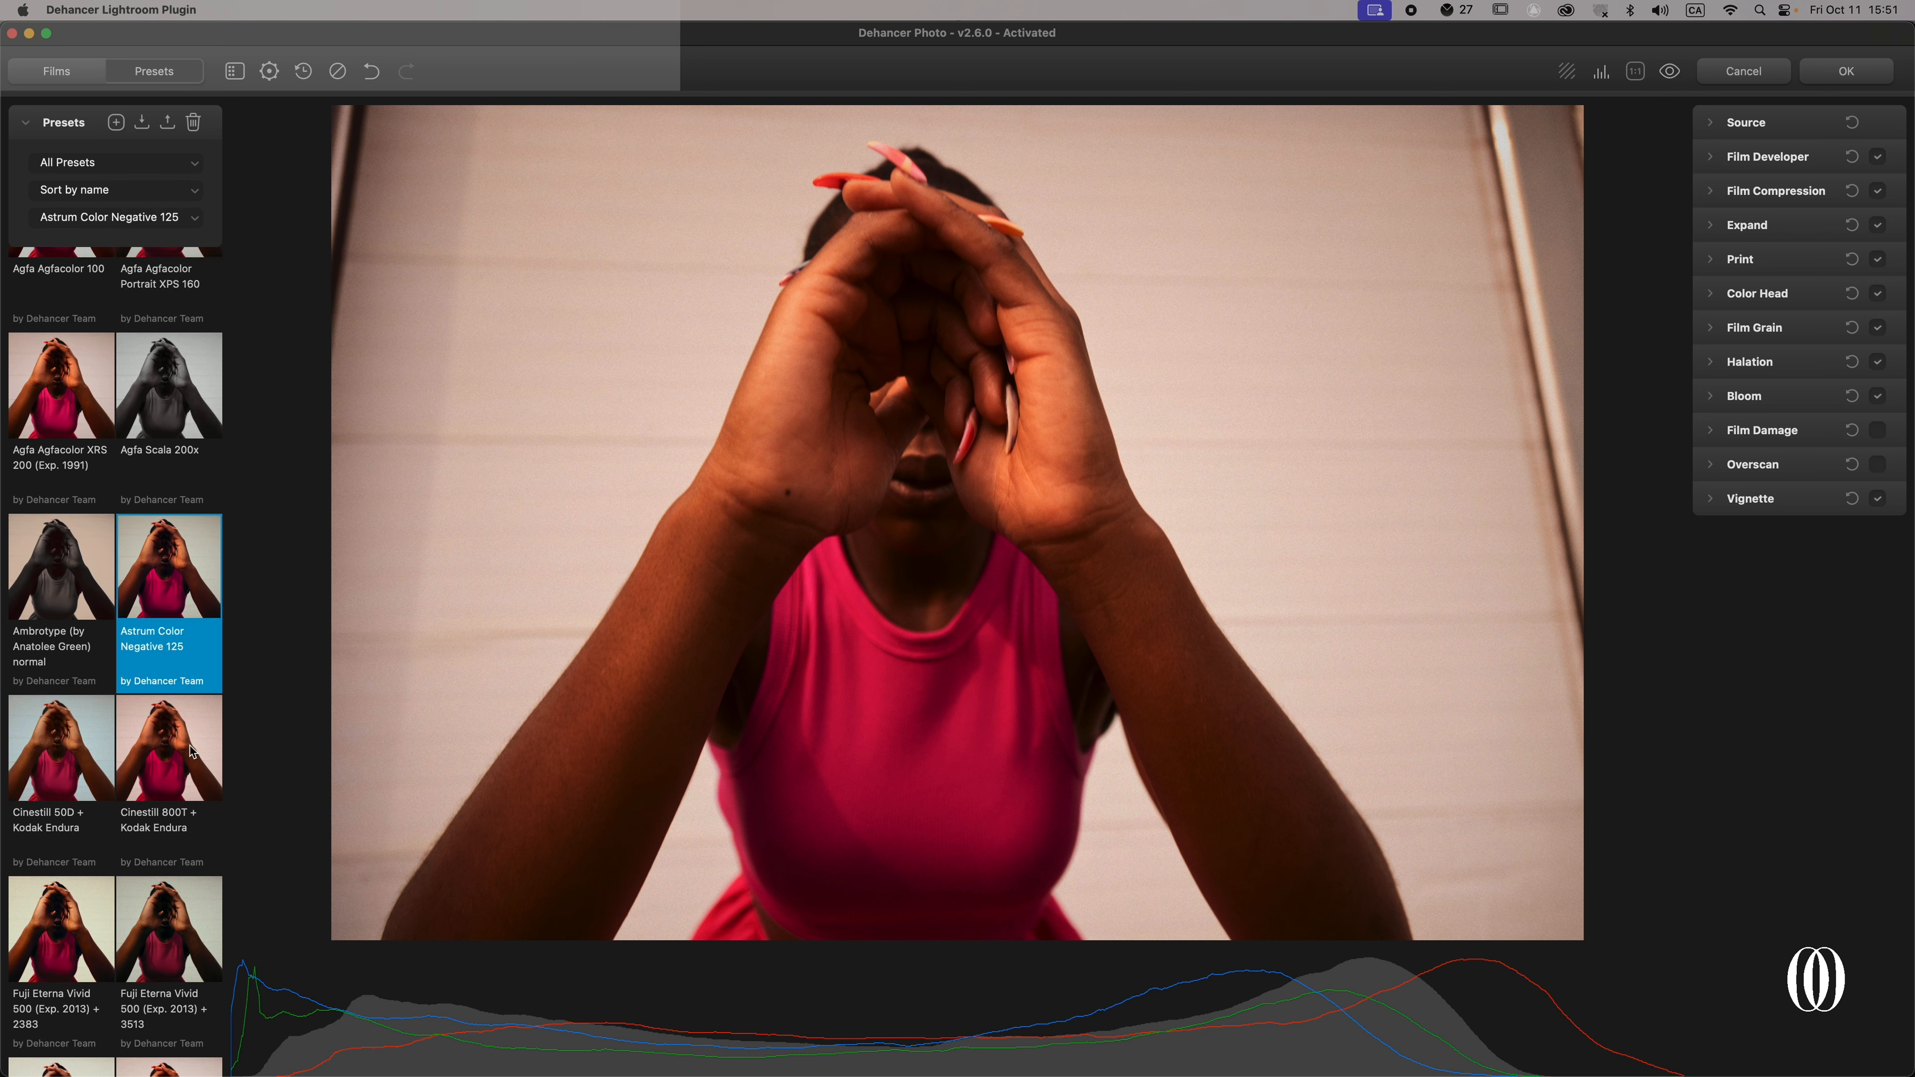
pyautogui.click(71, 758)
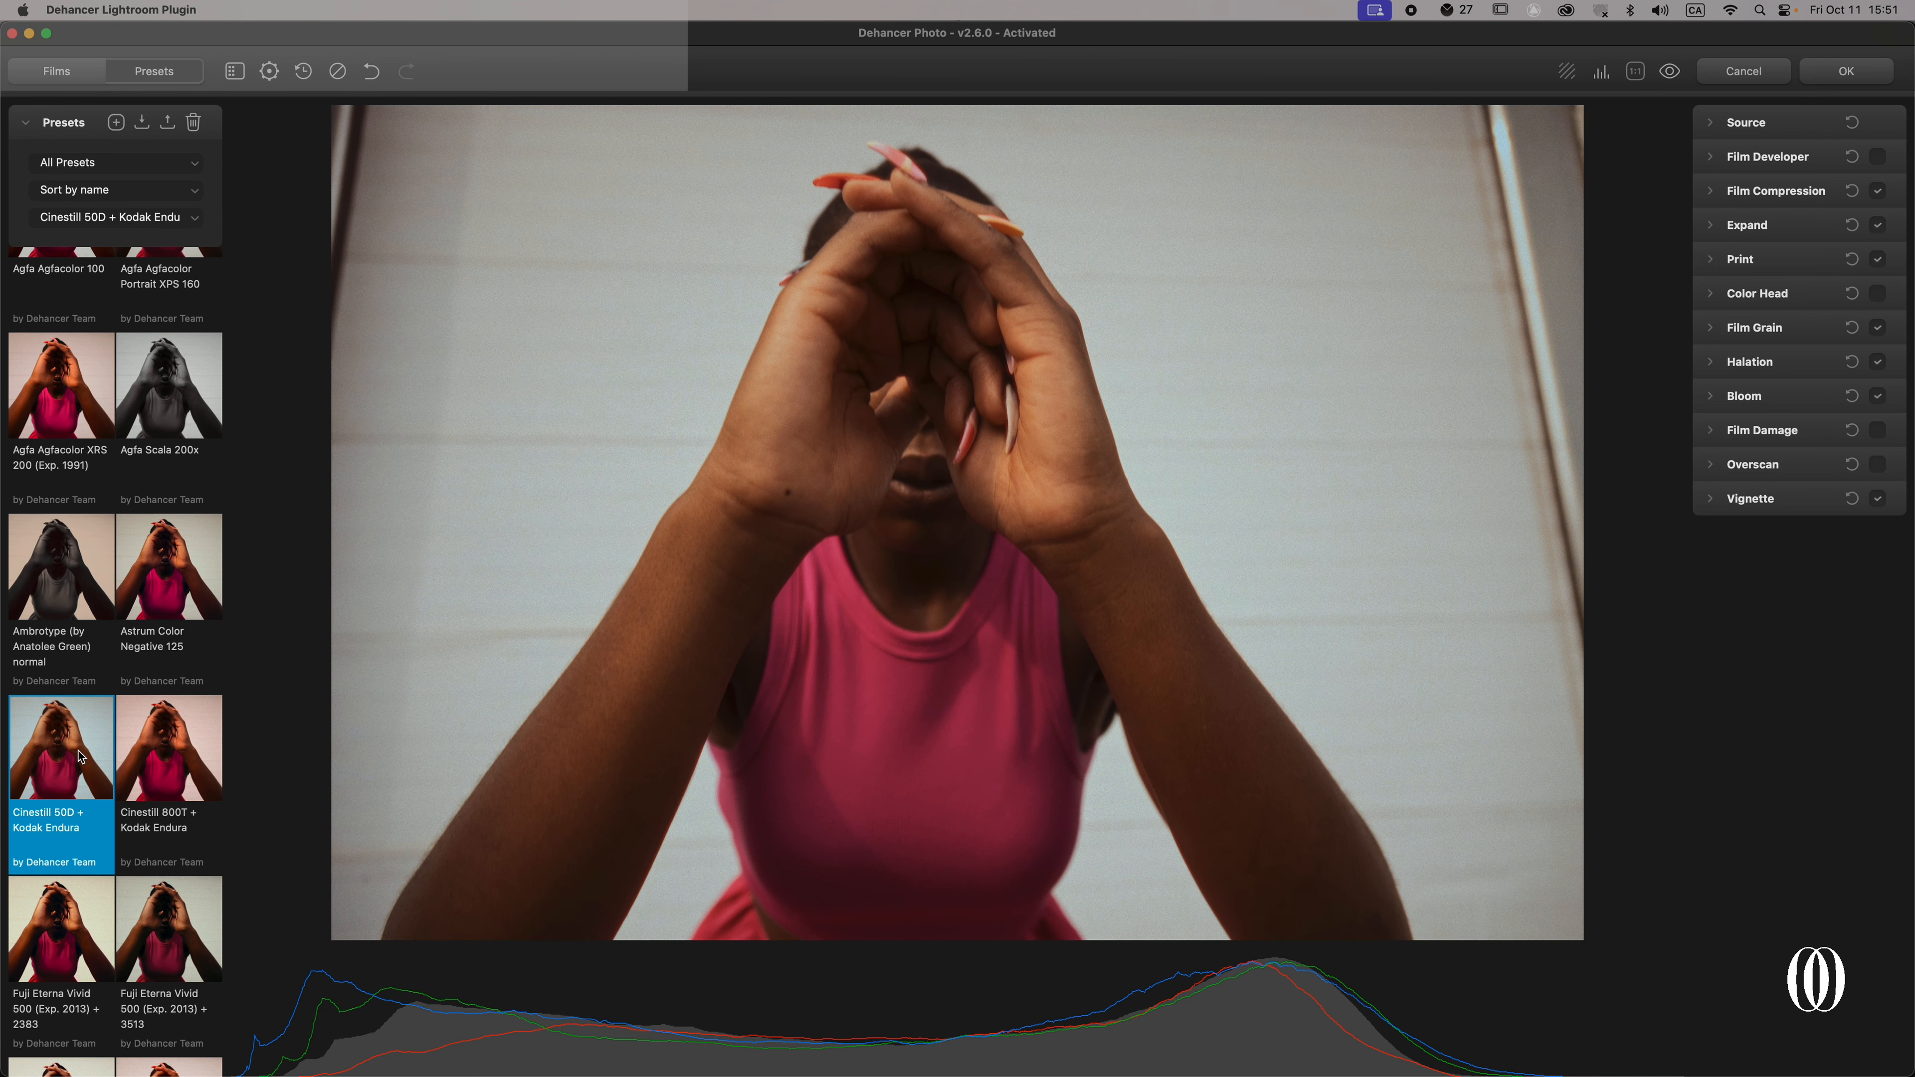
pyautogui.click(139, 752)
# - Browse the Fuji, Ilford, Kodak and Konica presets and try Konica Centuria 100 DNP + 3513
pyautogui.scroll(-5, 143, 752)
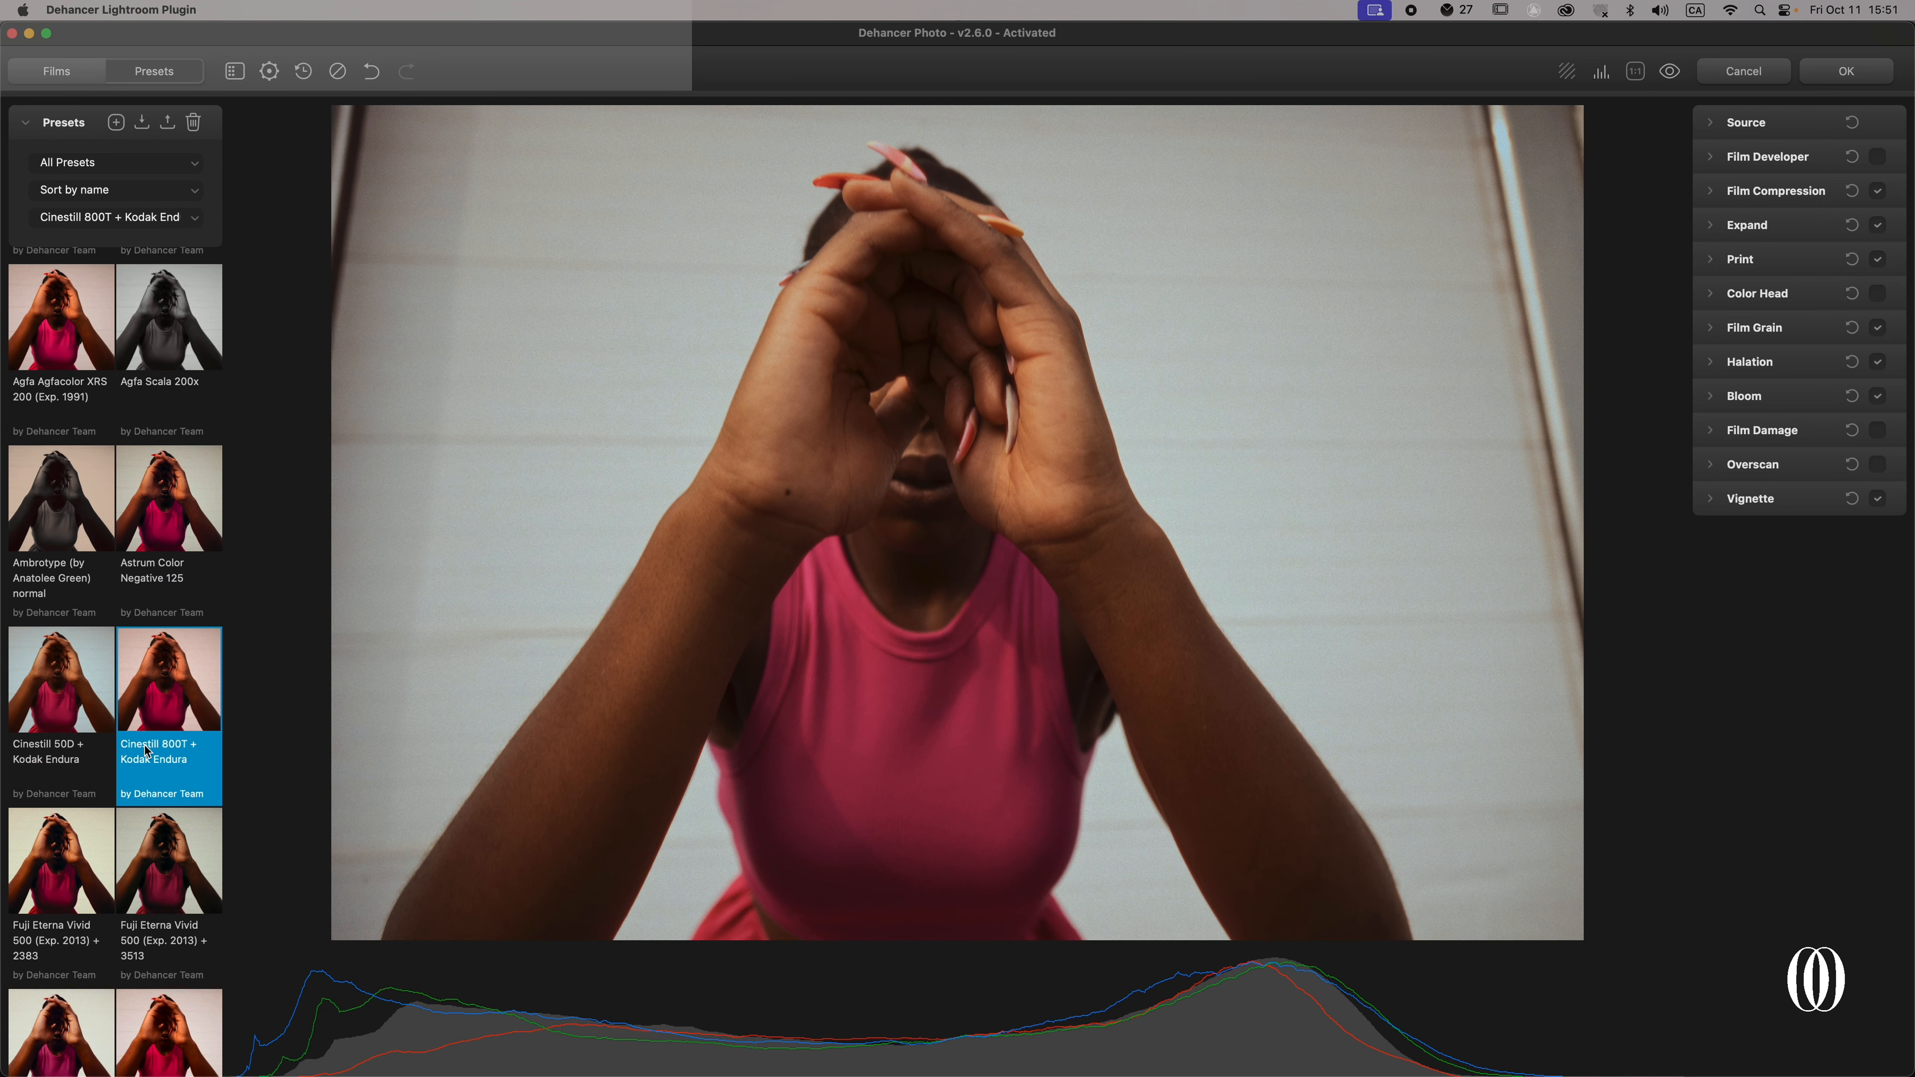
pyautogui.scroll(-9, 147, 751)
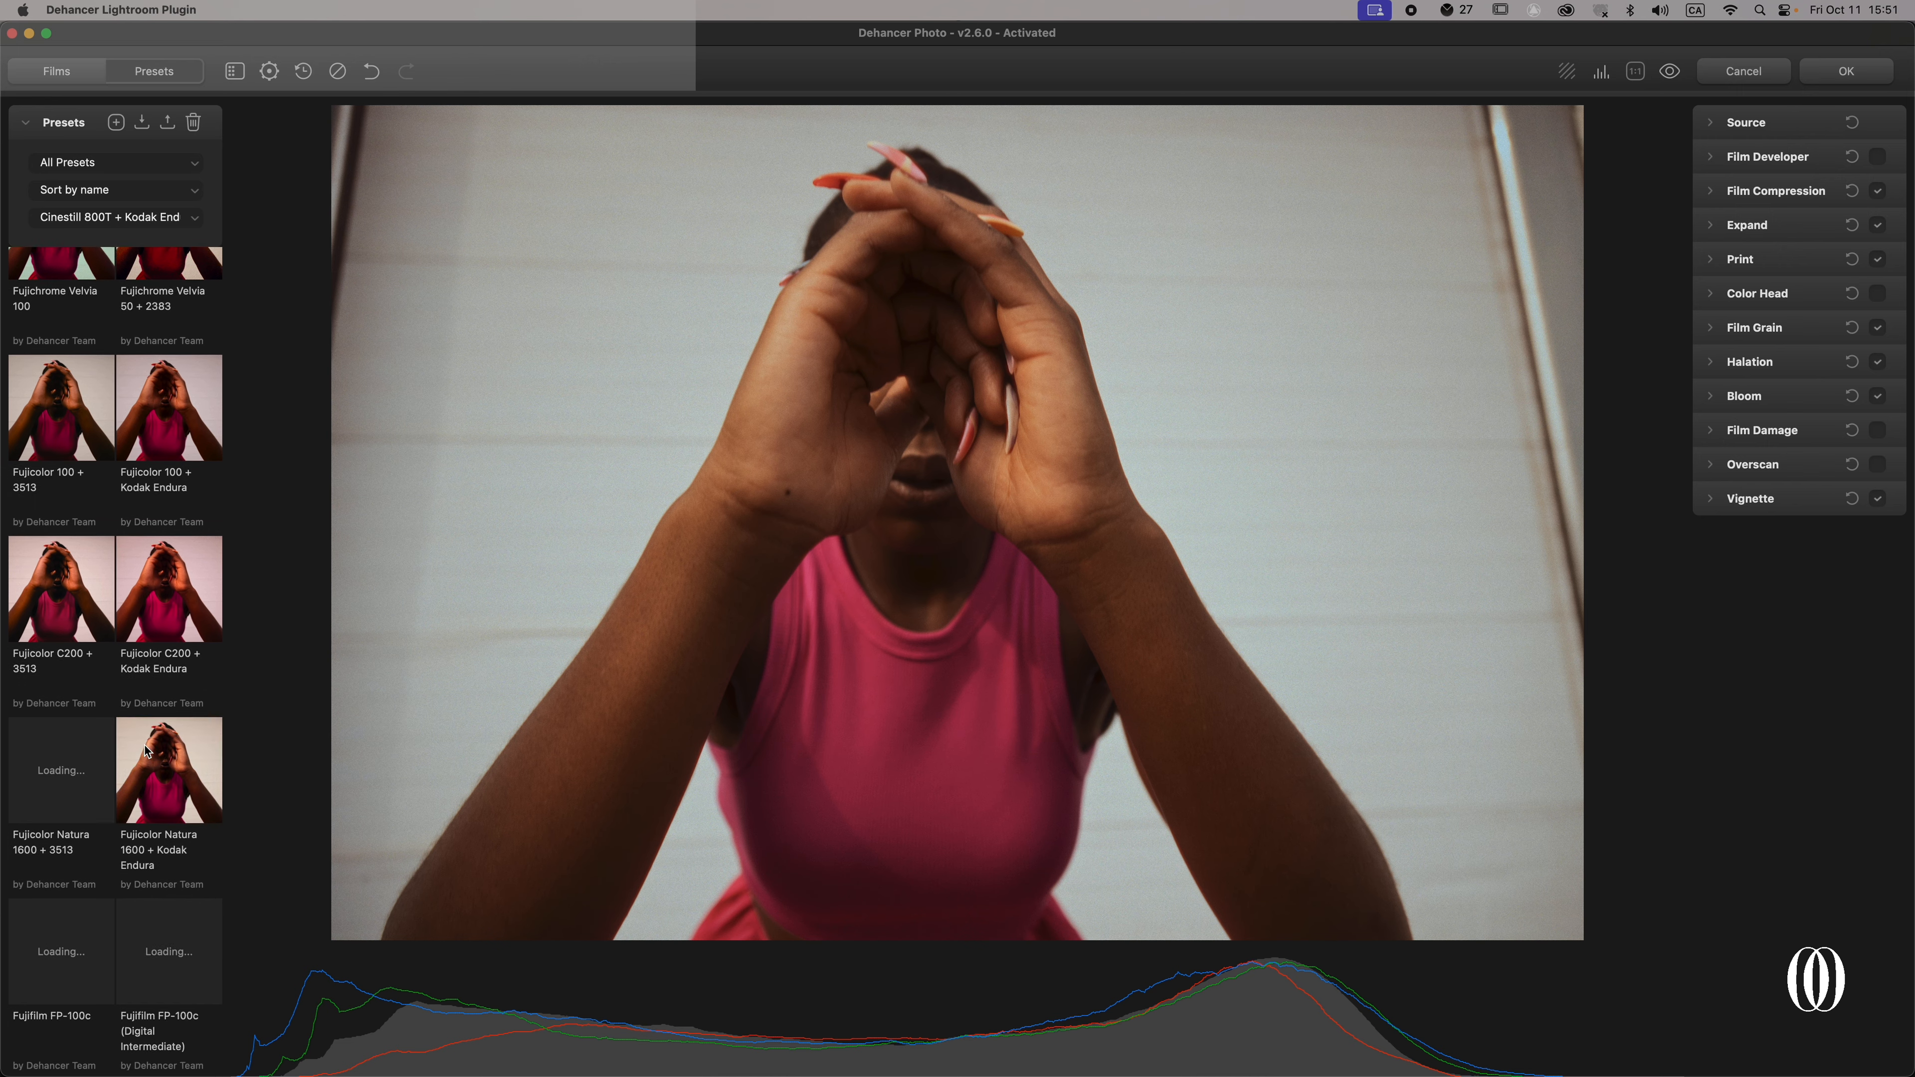
pyautogui.scroll(-15, 147, 751)
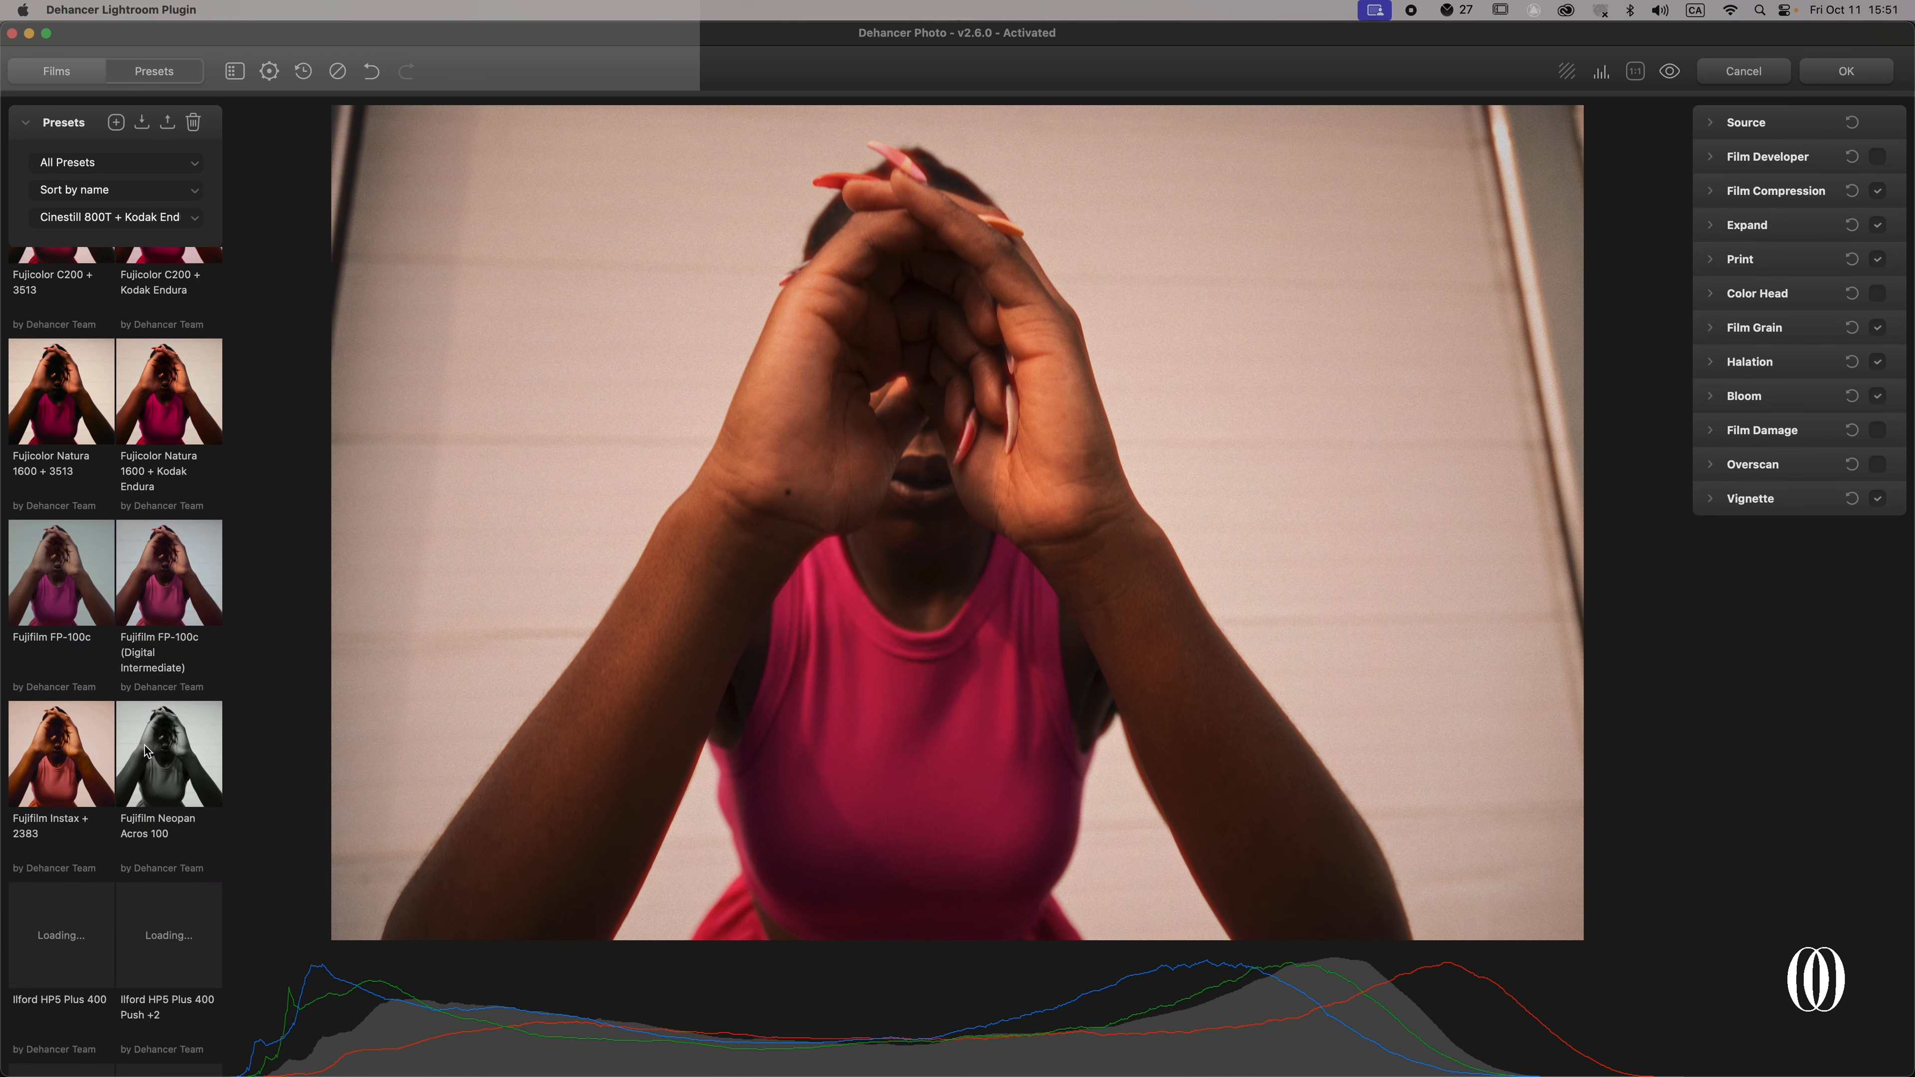
pyautogui.scroll(-1, 148, 751)
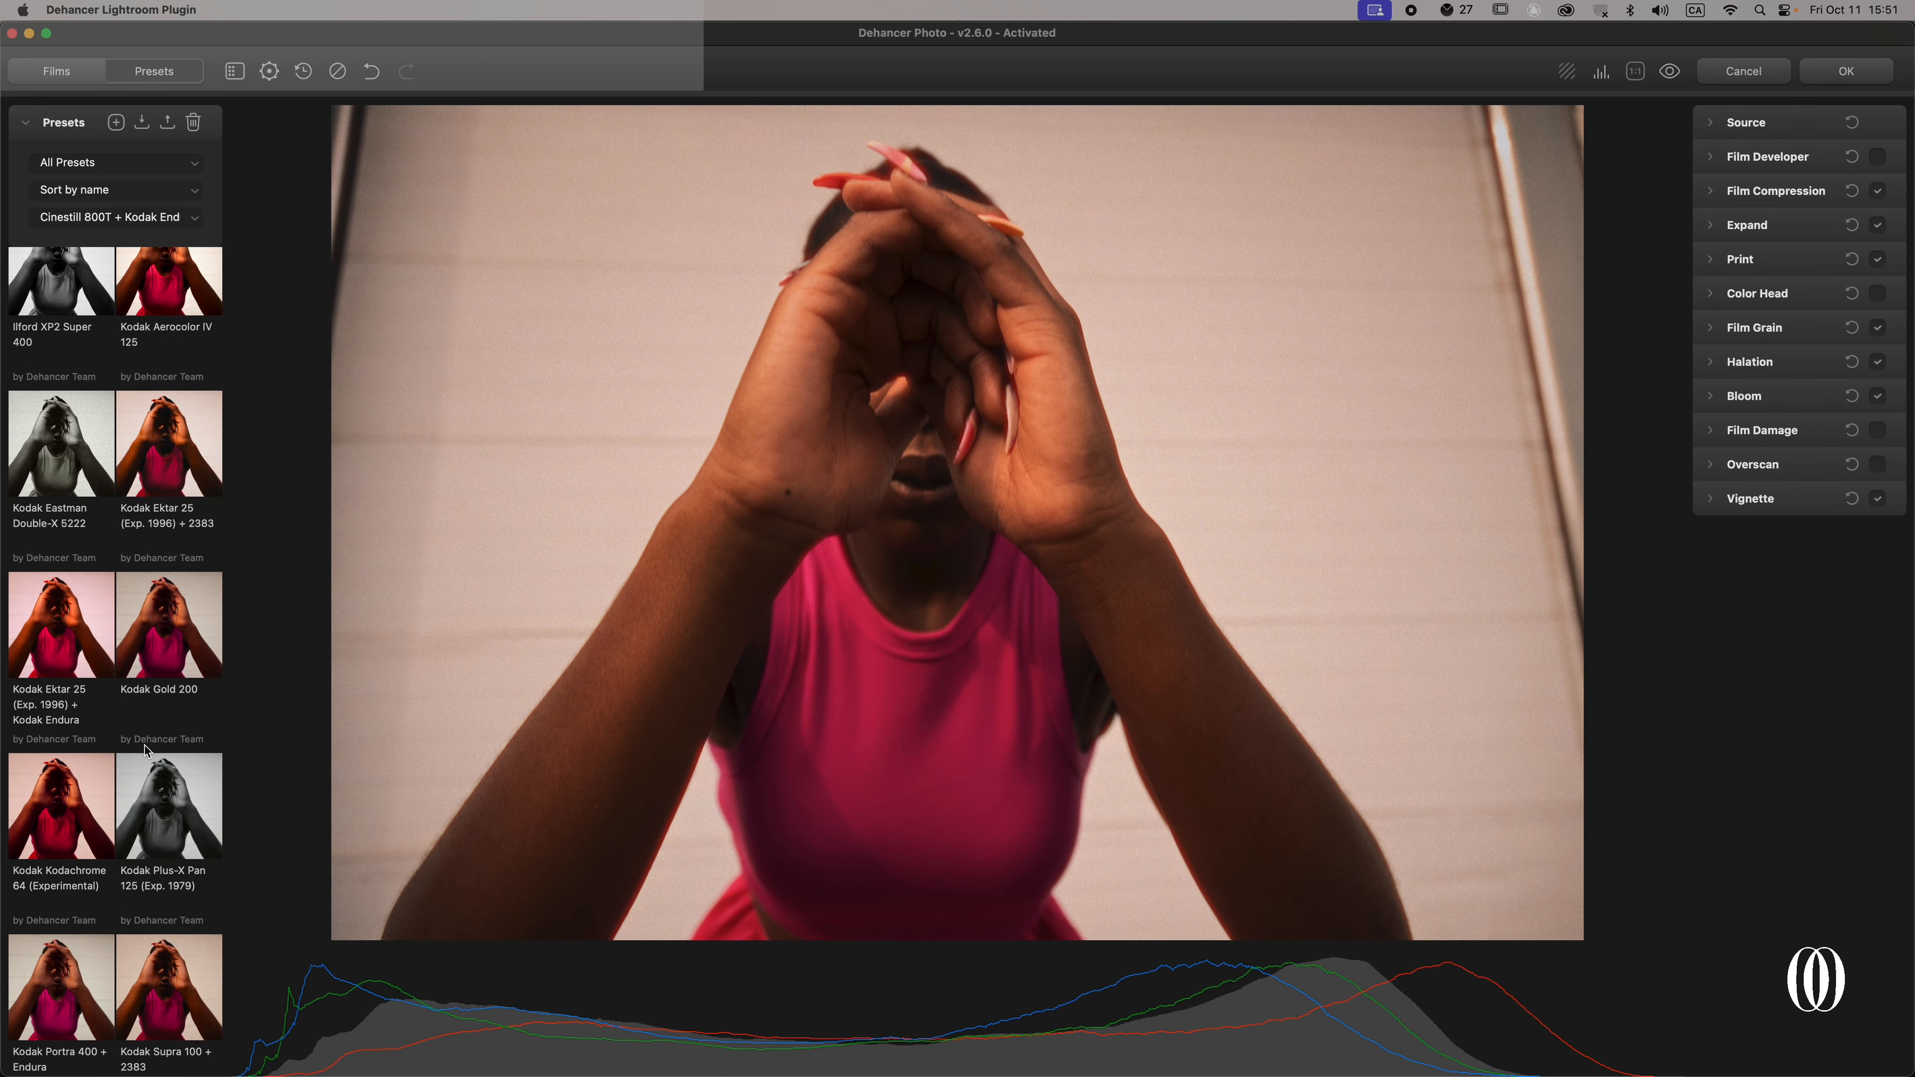
pyautogui.scroll(-8, 138, 743)
pyautogui.scroll(-13, 136, 747)
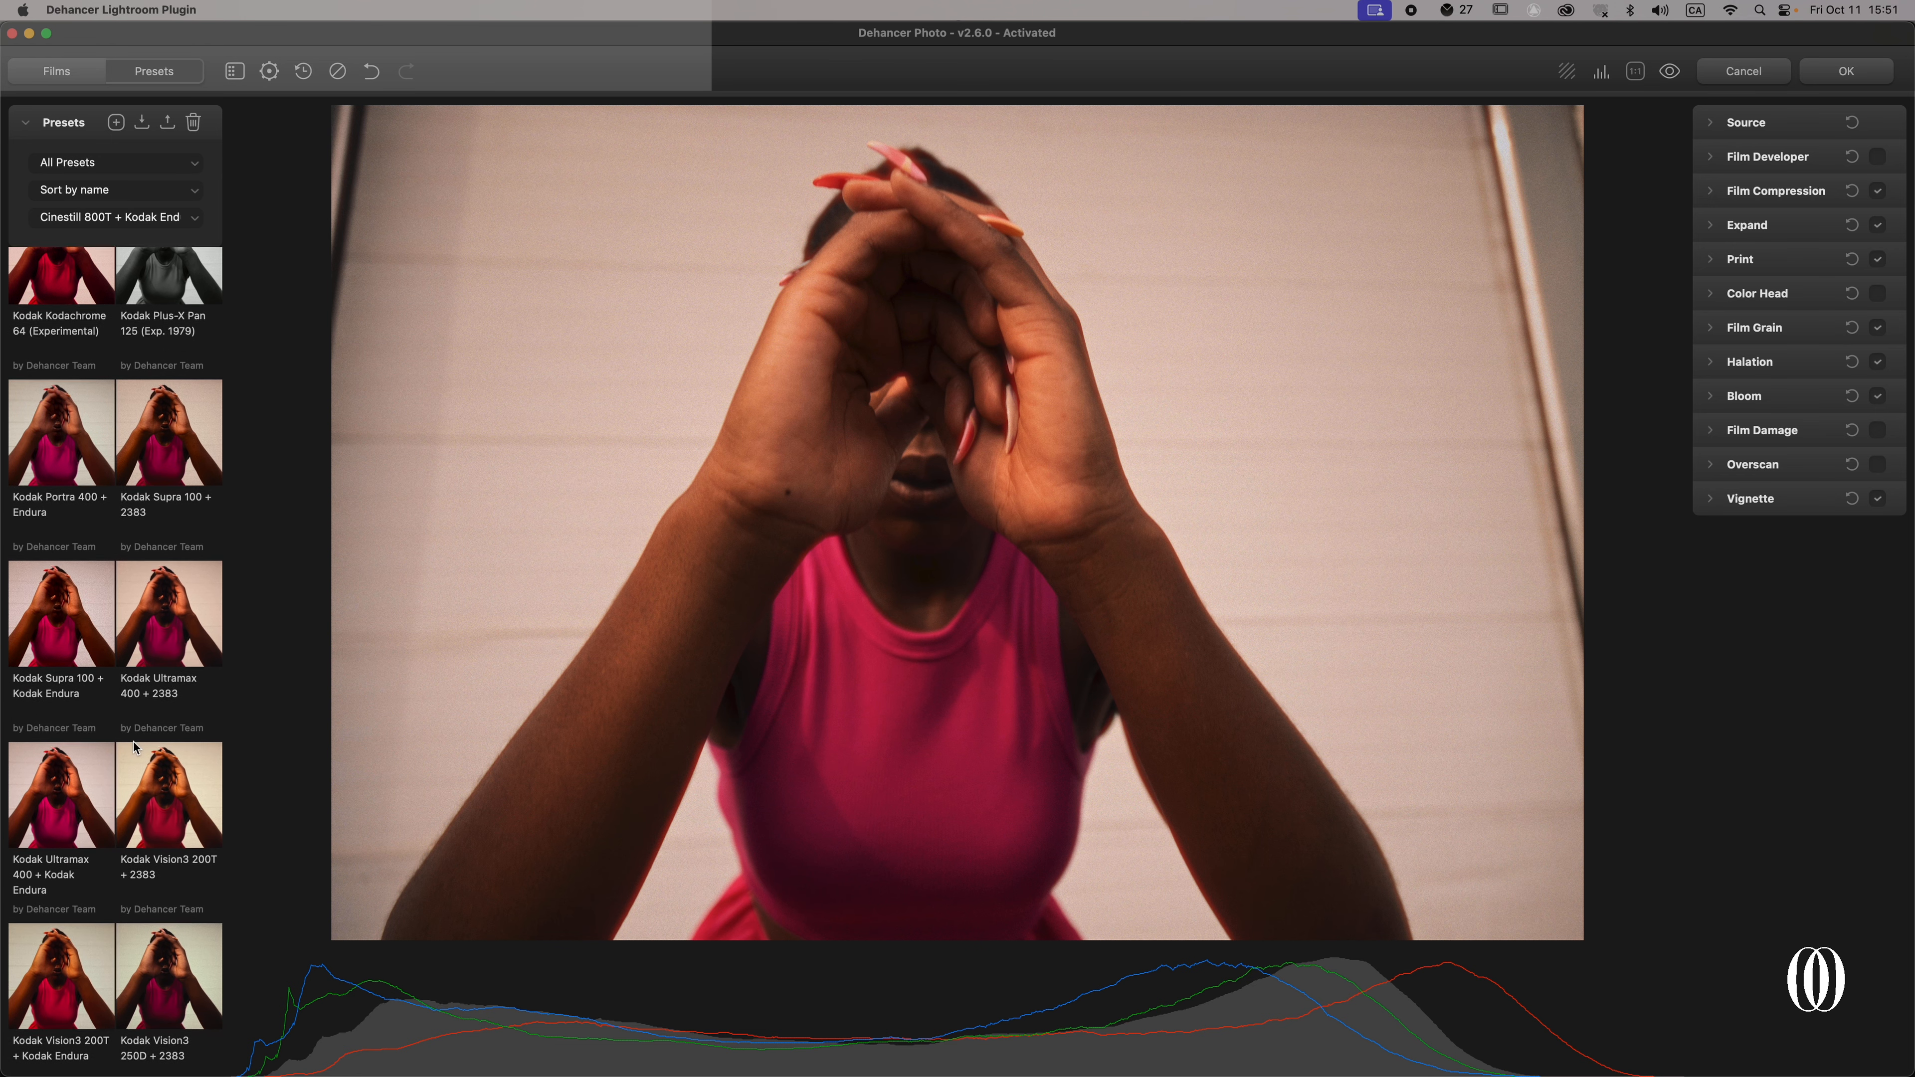
pyautogui.scroll(-7, 134, 746)
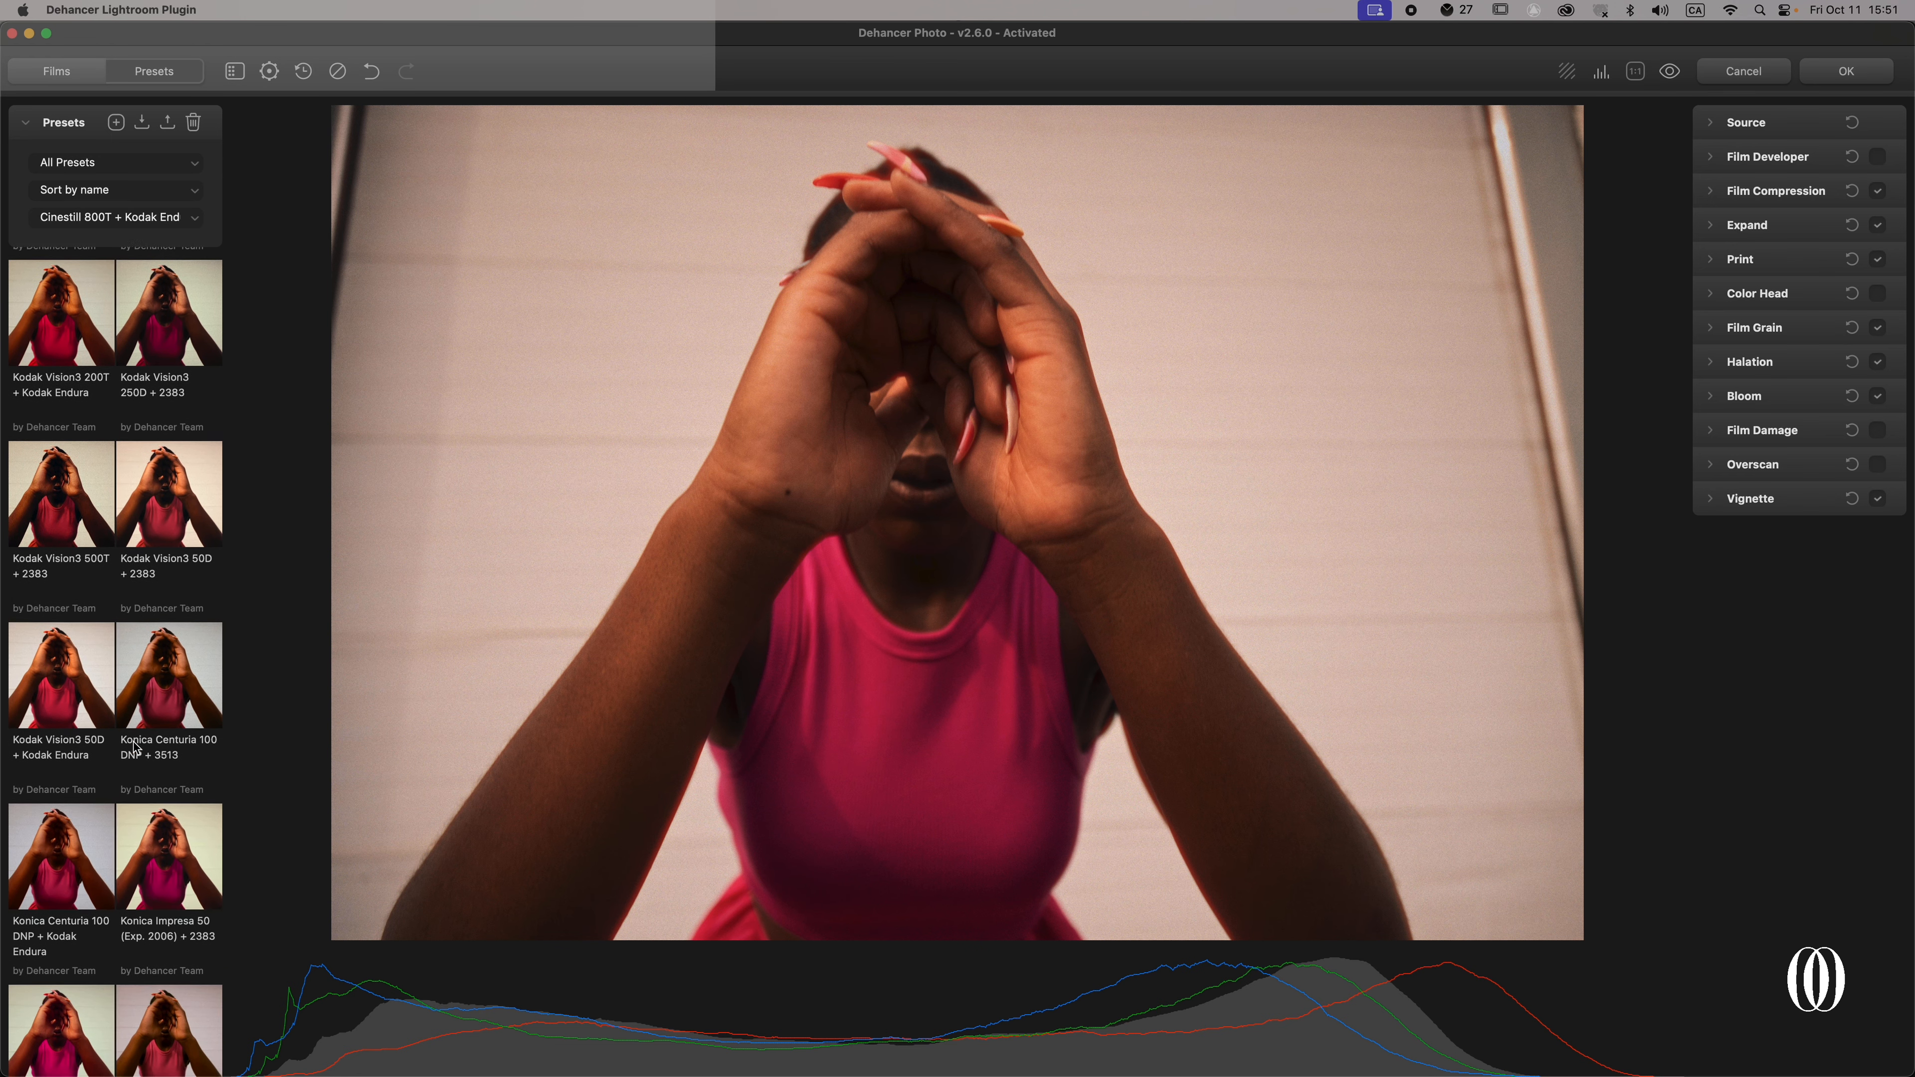
pyautogui.scroll(-1, 134, 746)
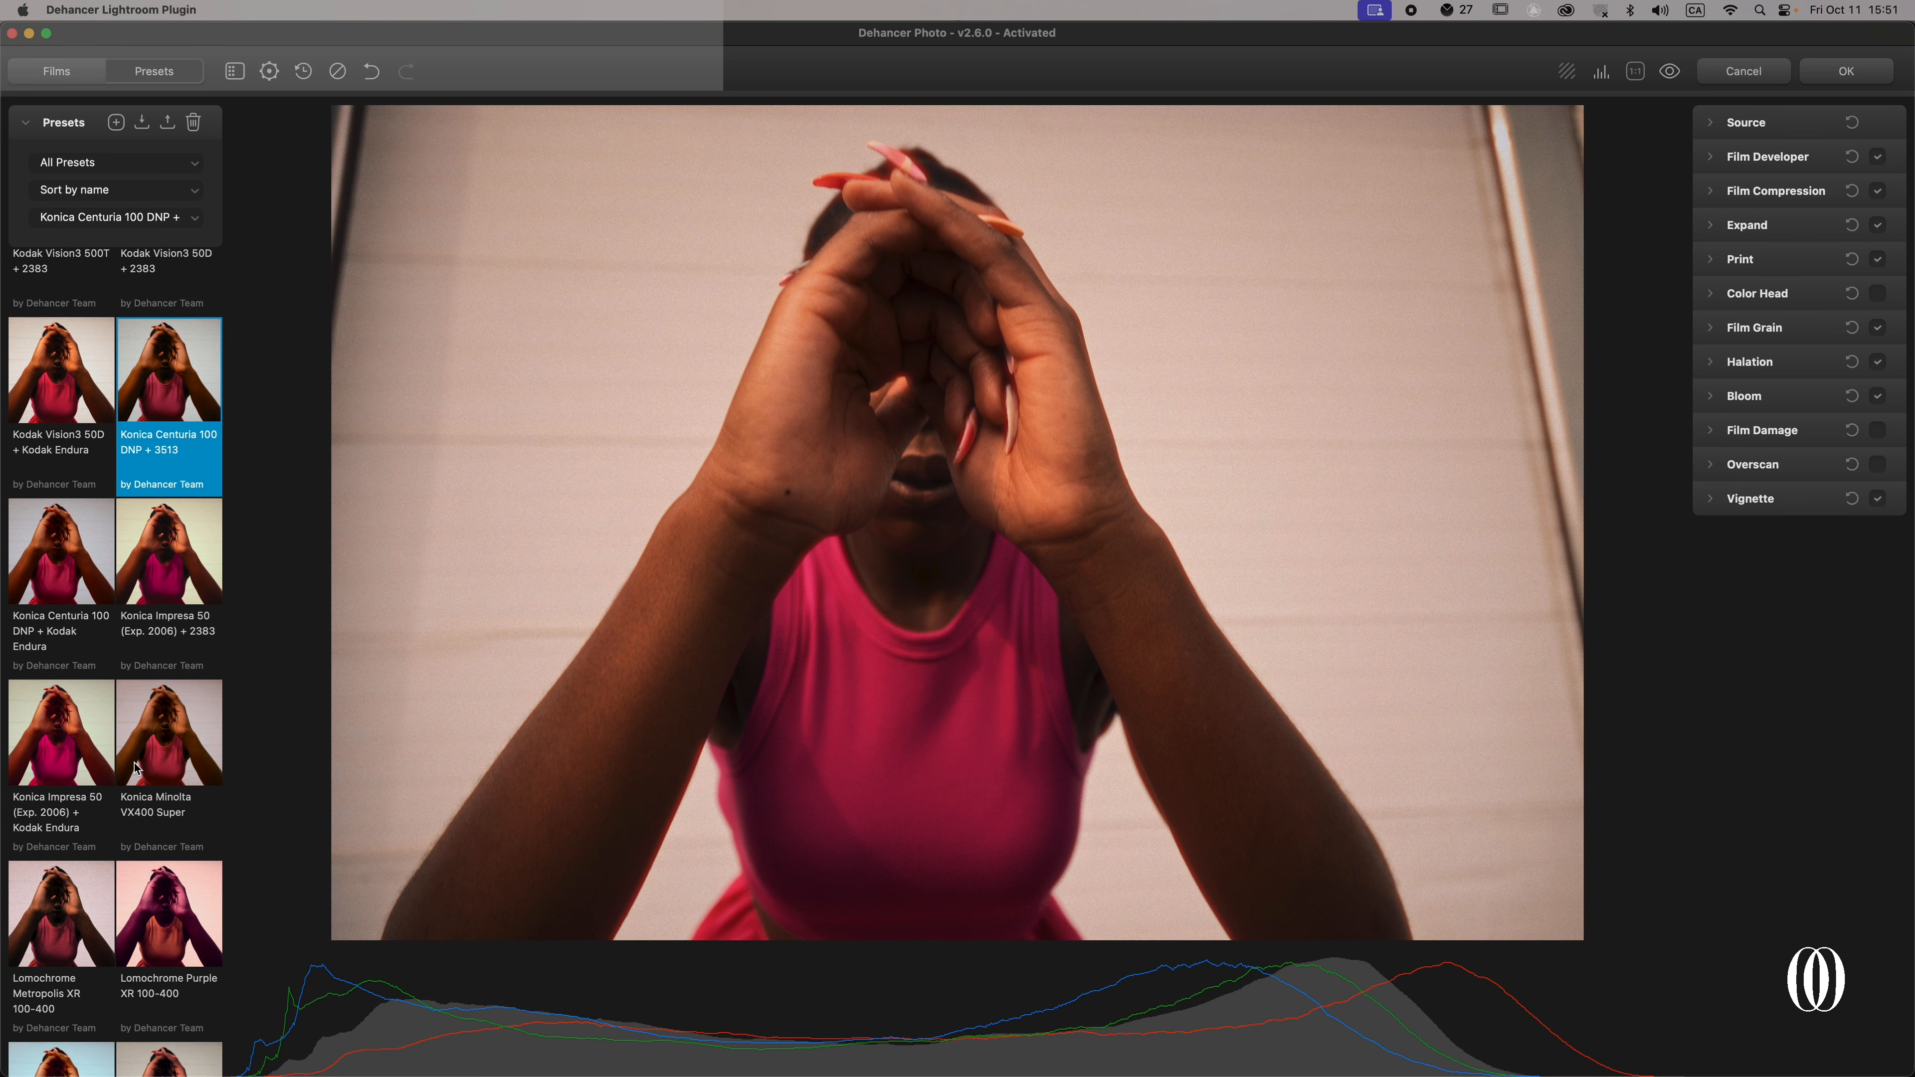
# - Apply the Kodak Portra 400 + Endura preset to the photo
pyautogui.scroll(-4, 137, 767)
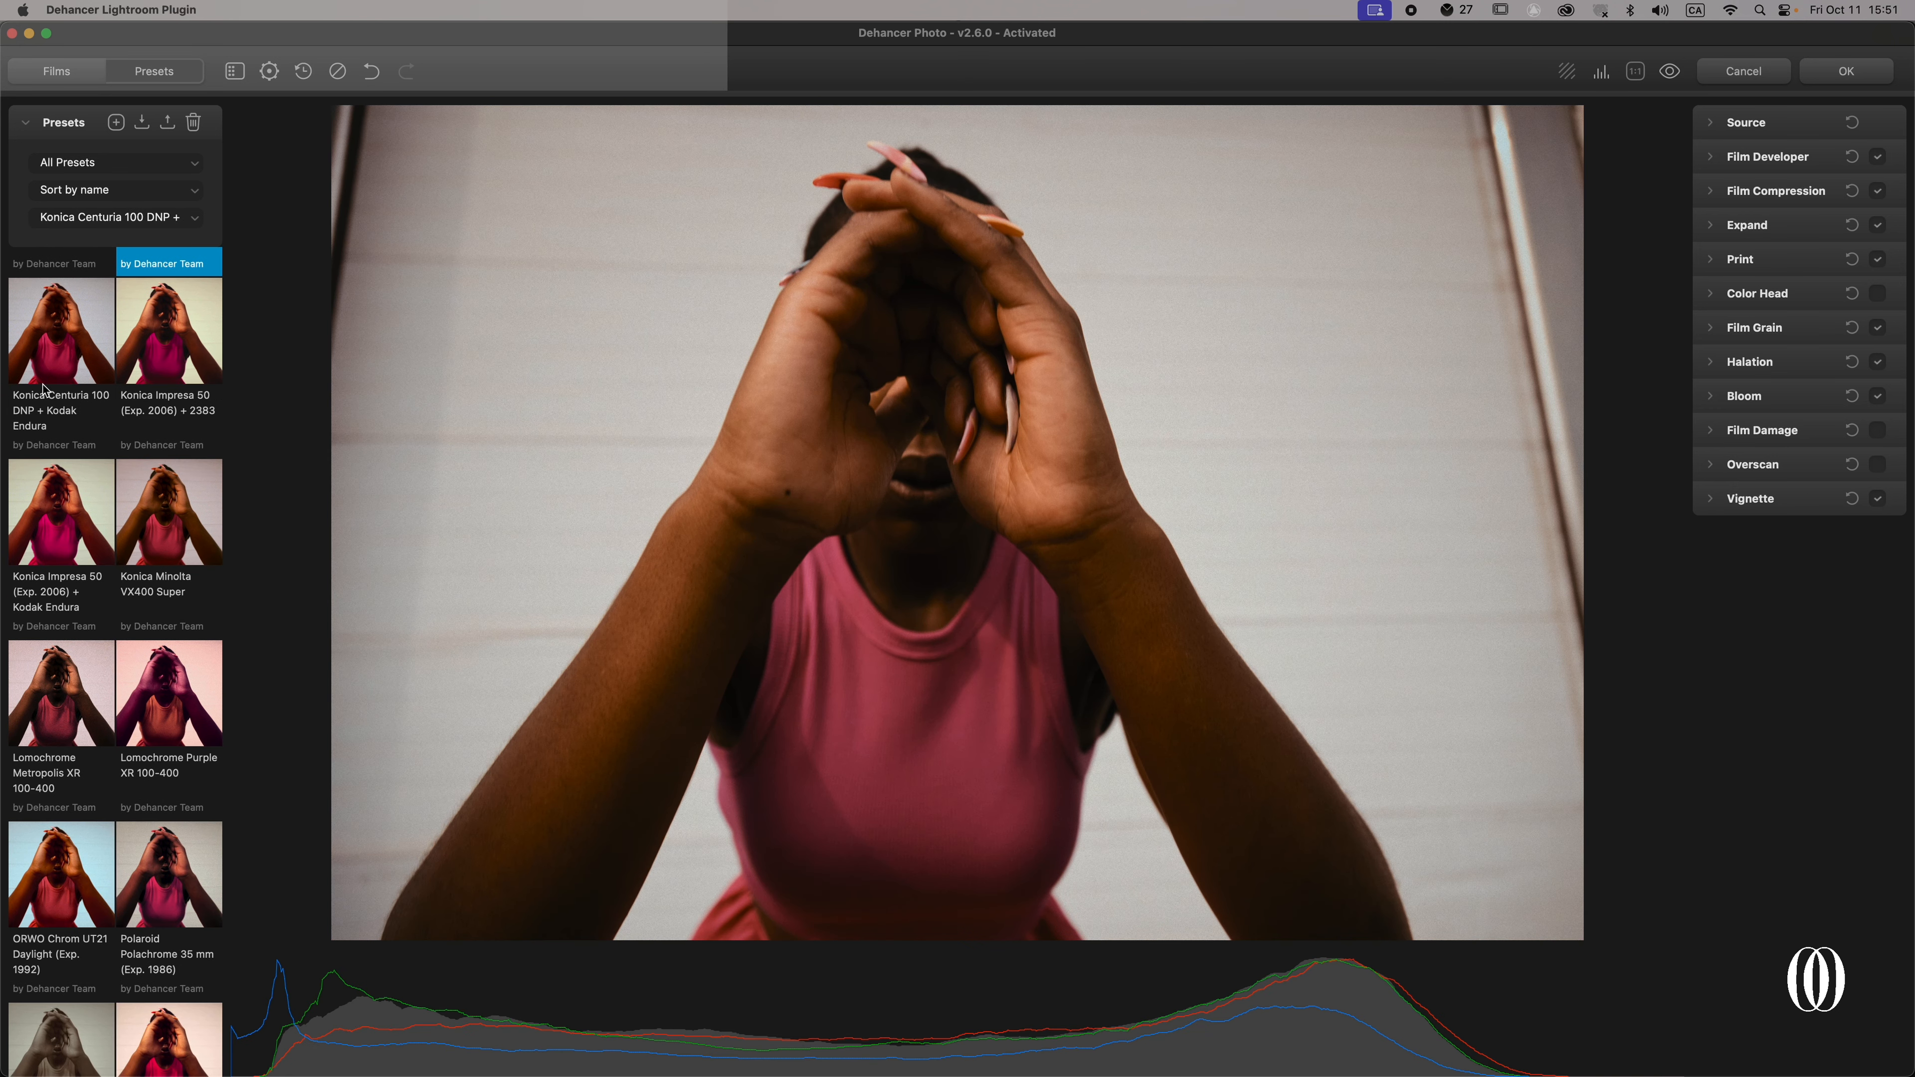
pyautogui.scroll(12, 54, 402)
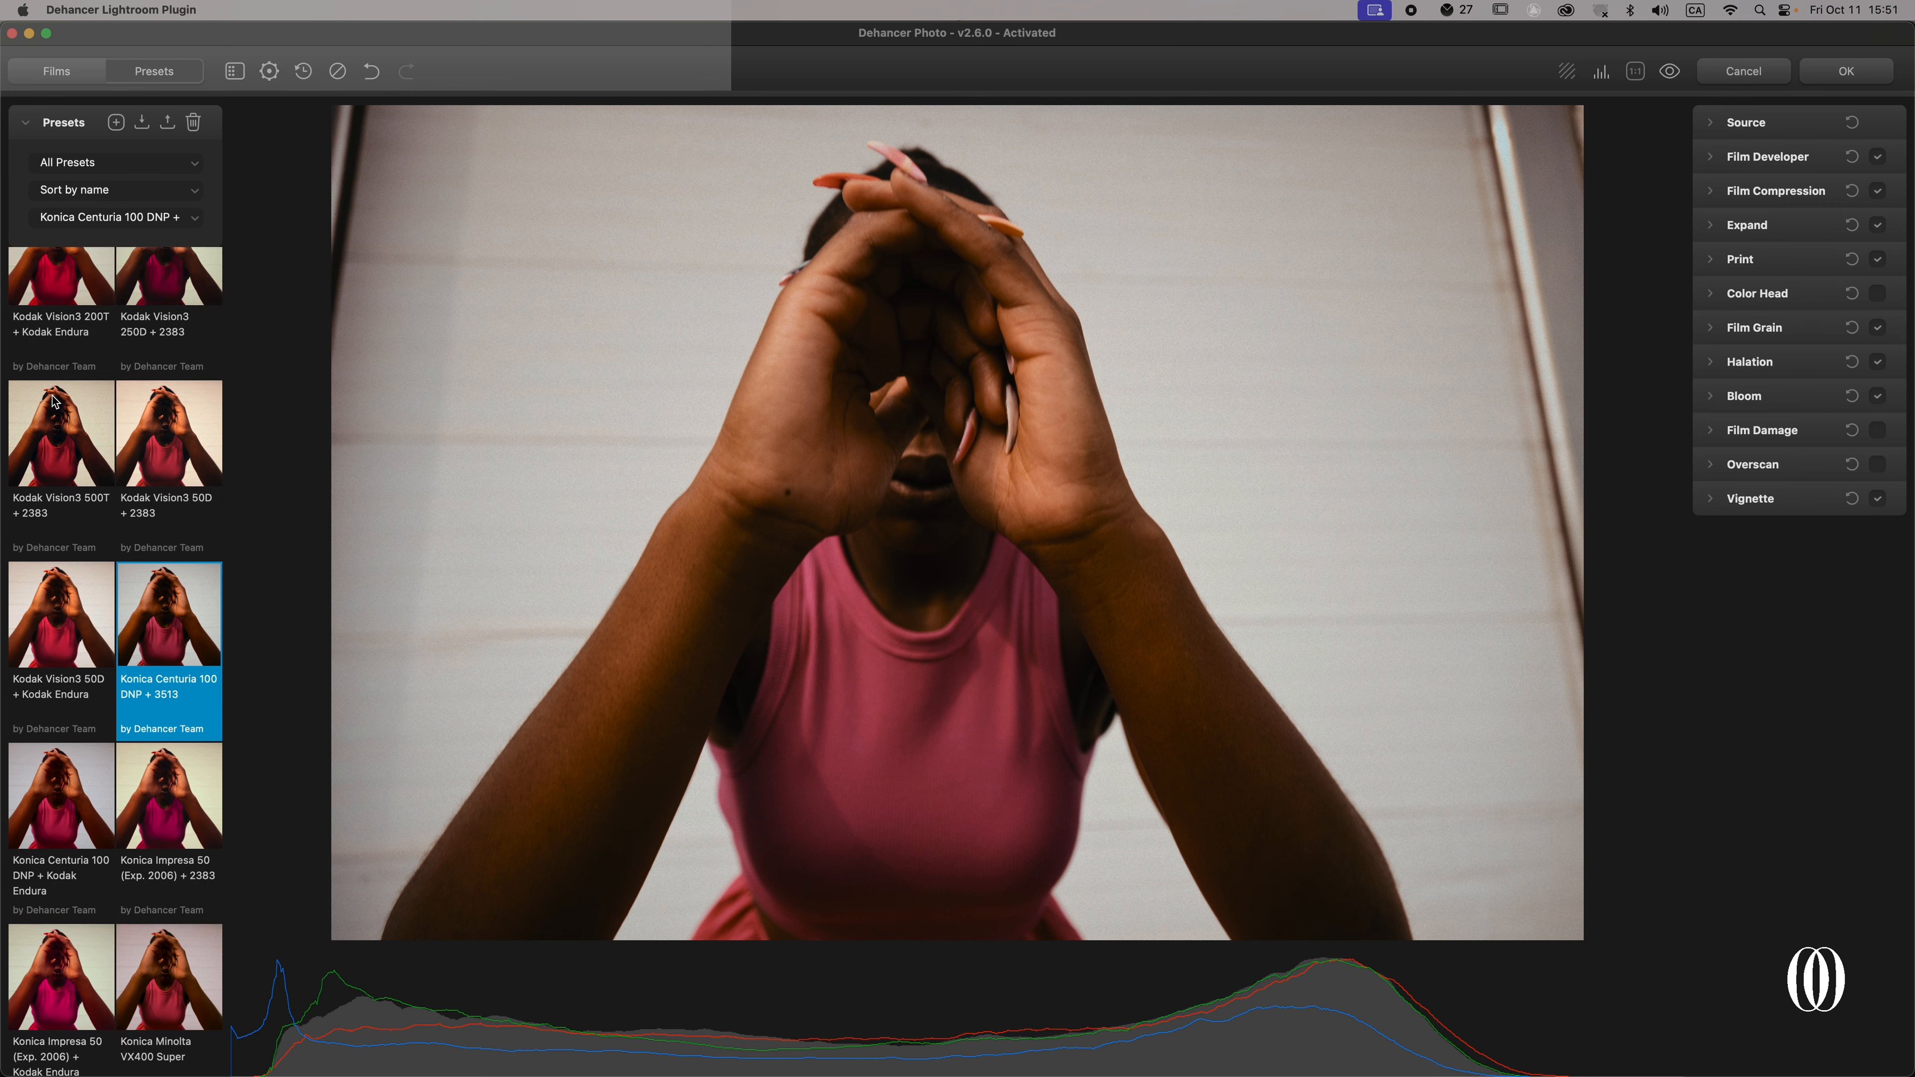
pyautogui.scroll(10, 54, 401)
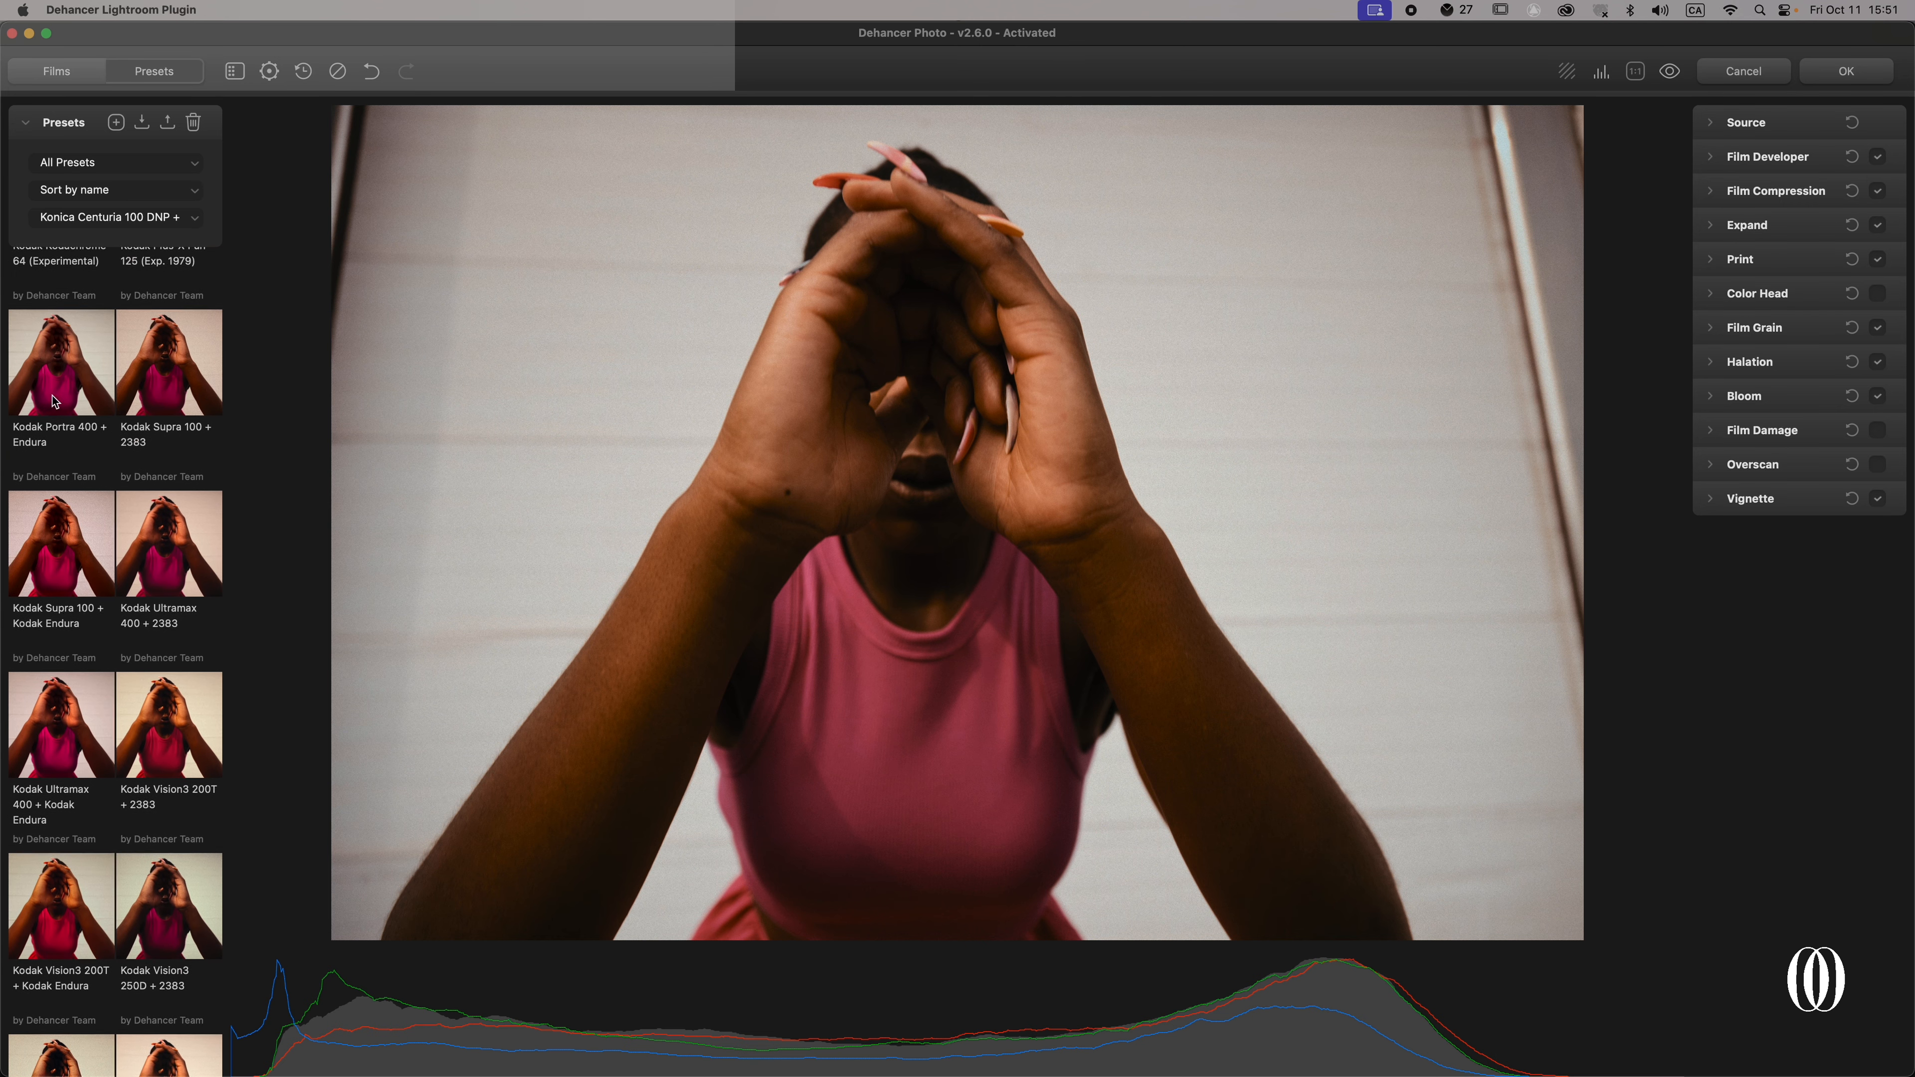
pyautogui.scroll(10, 62, 402)
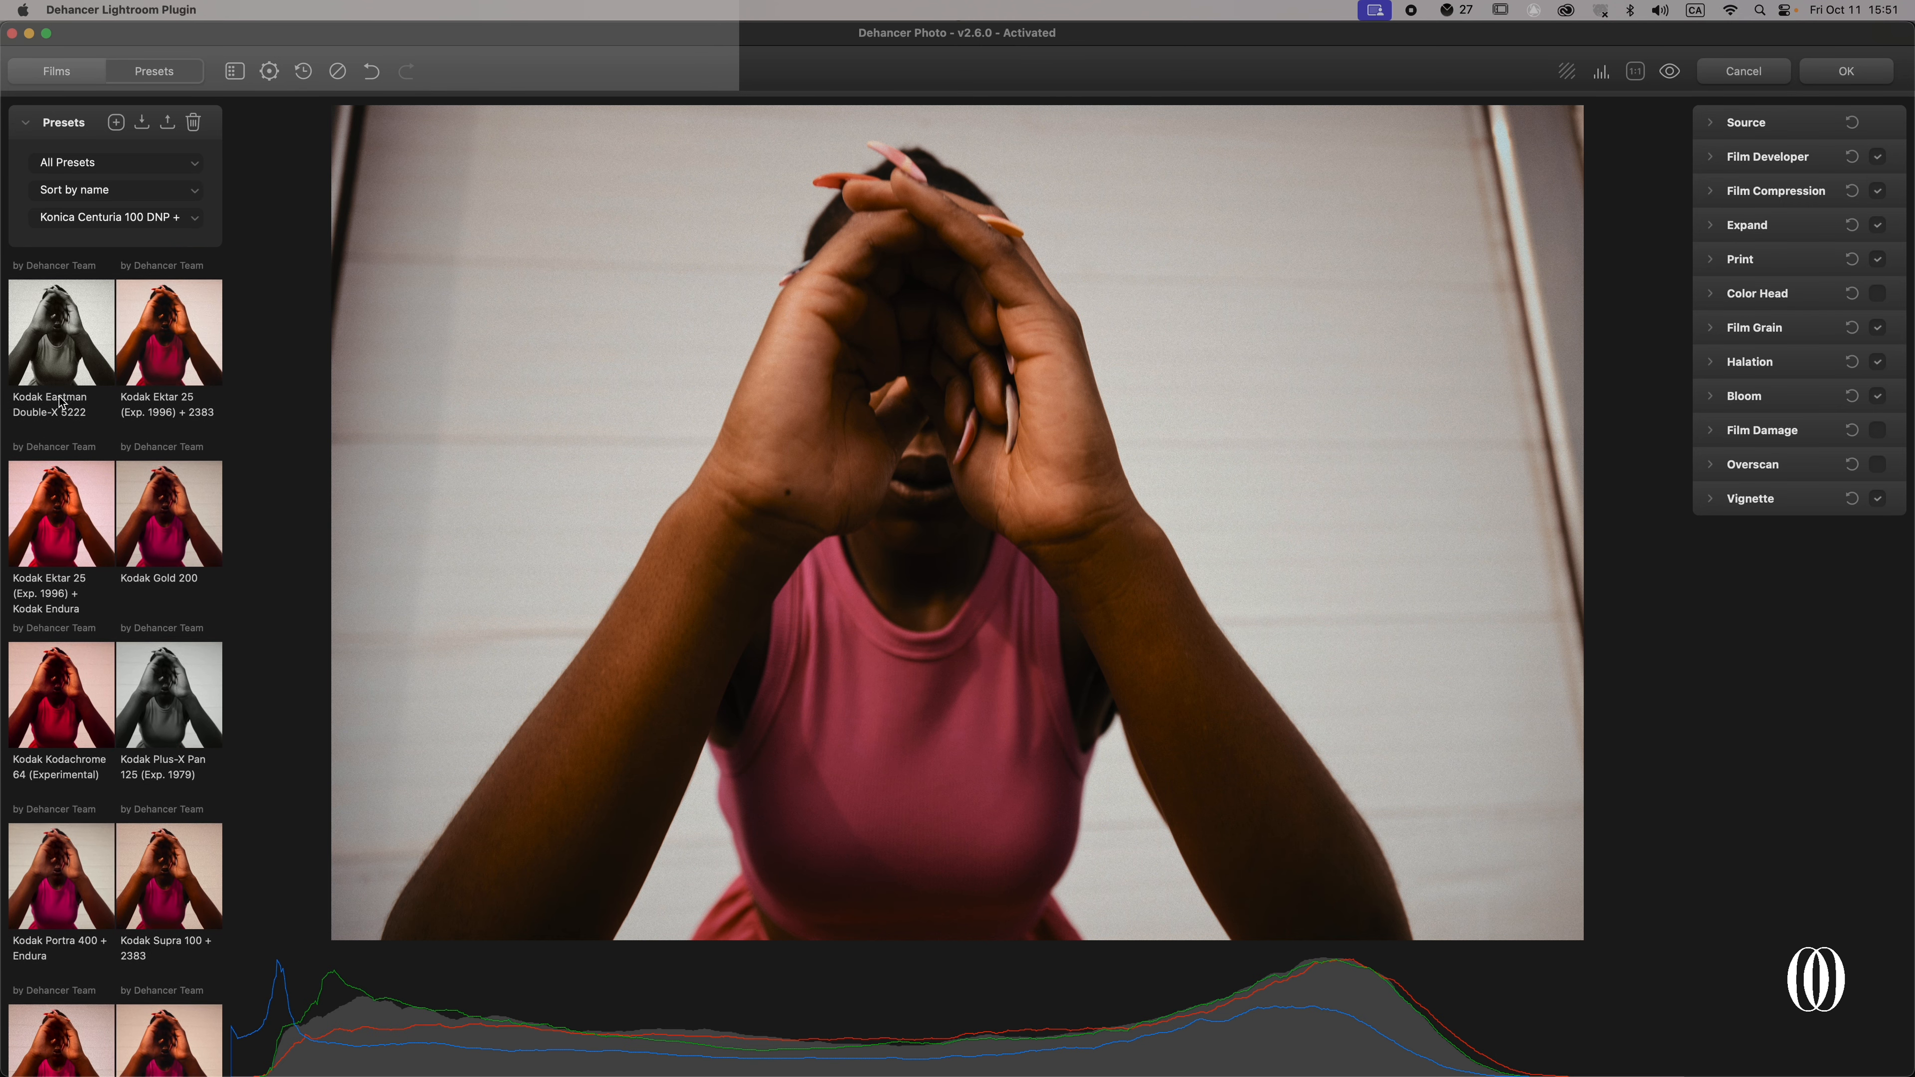
pyautogui.scroll(5, 62, 402)
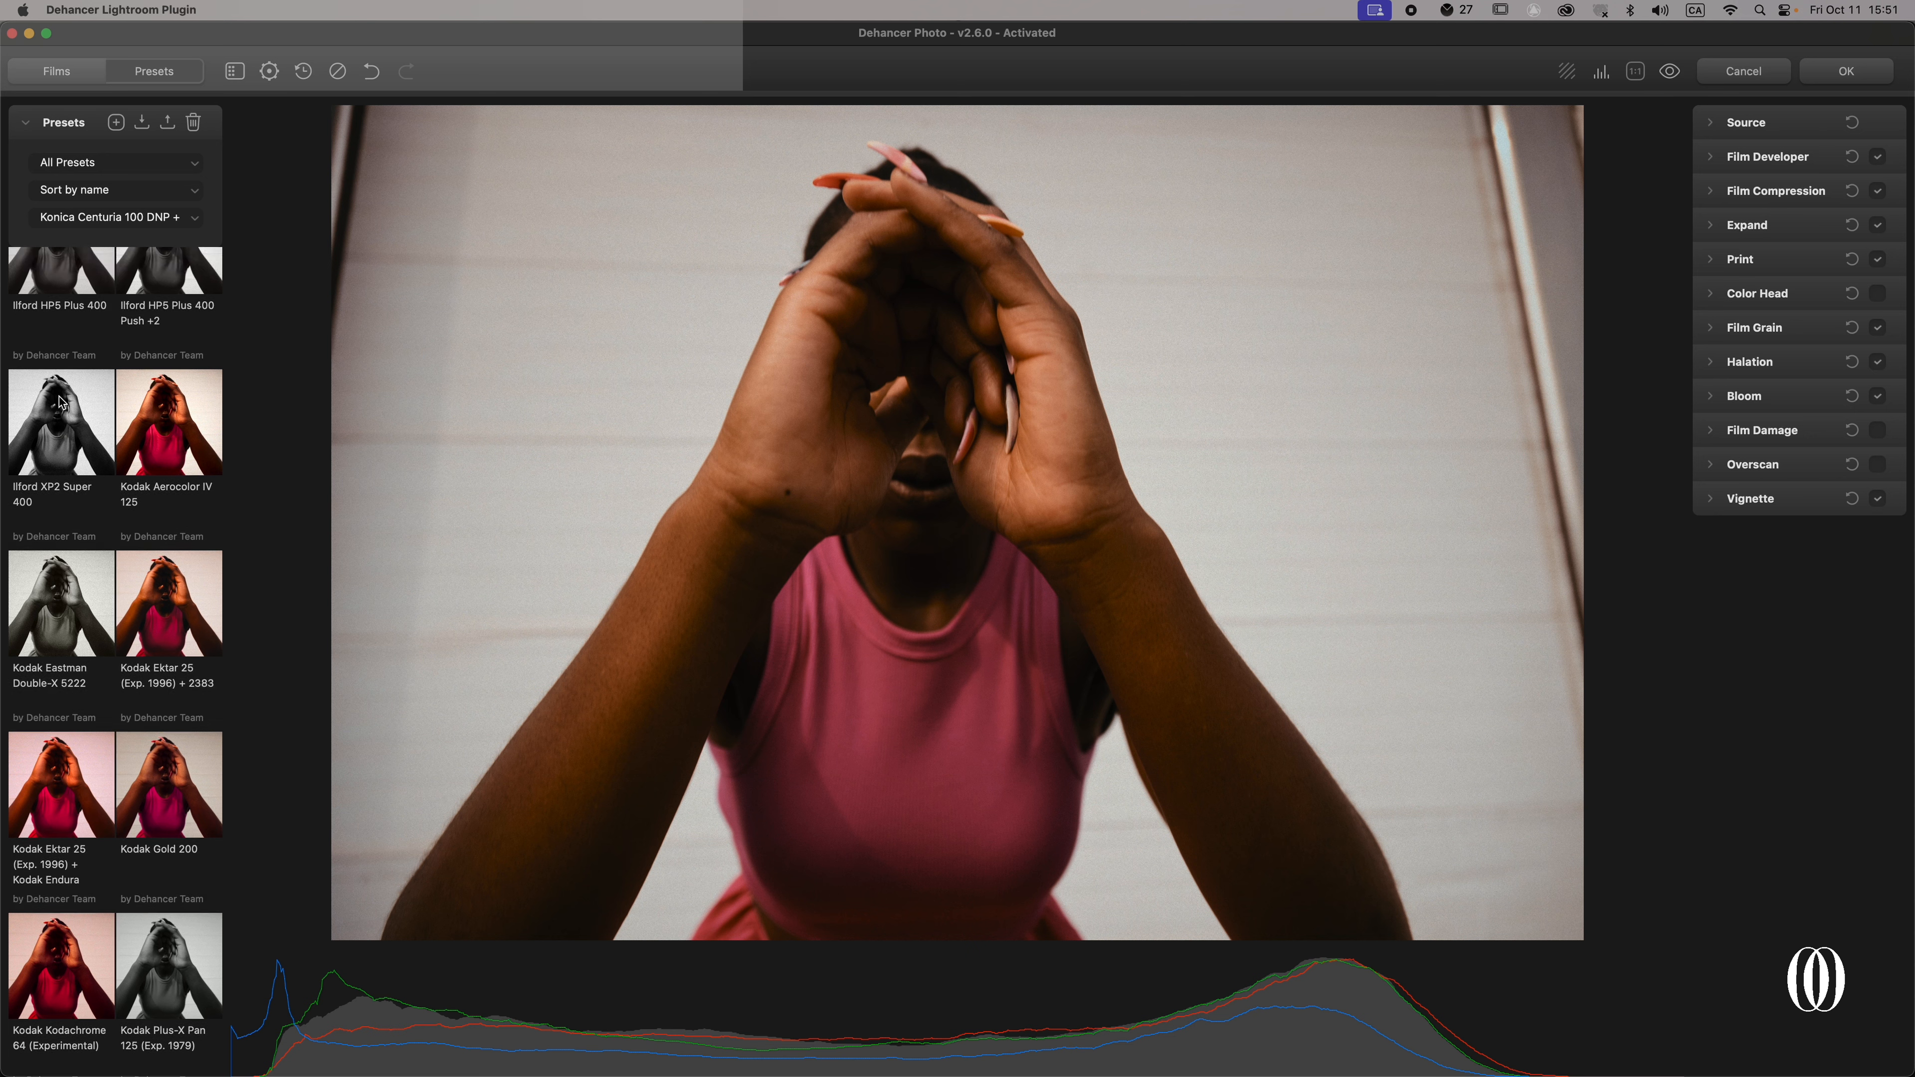
pyautogui.scroll(-6, 61, 402)
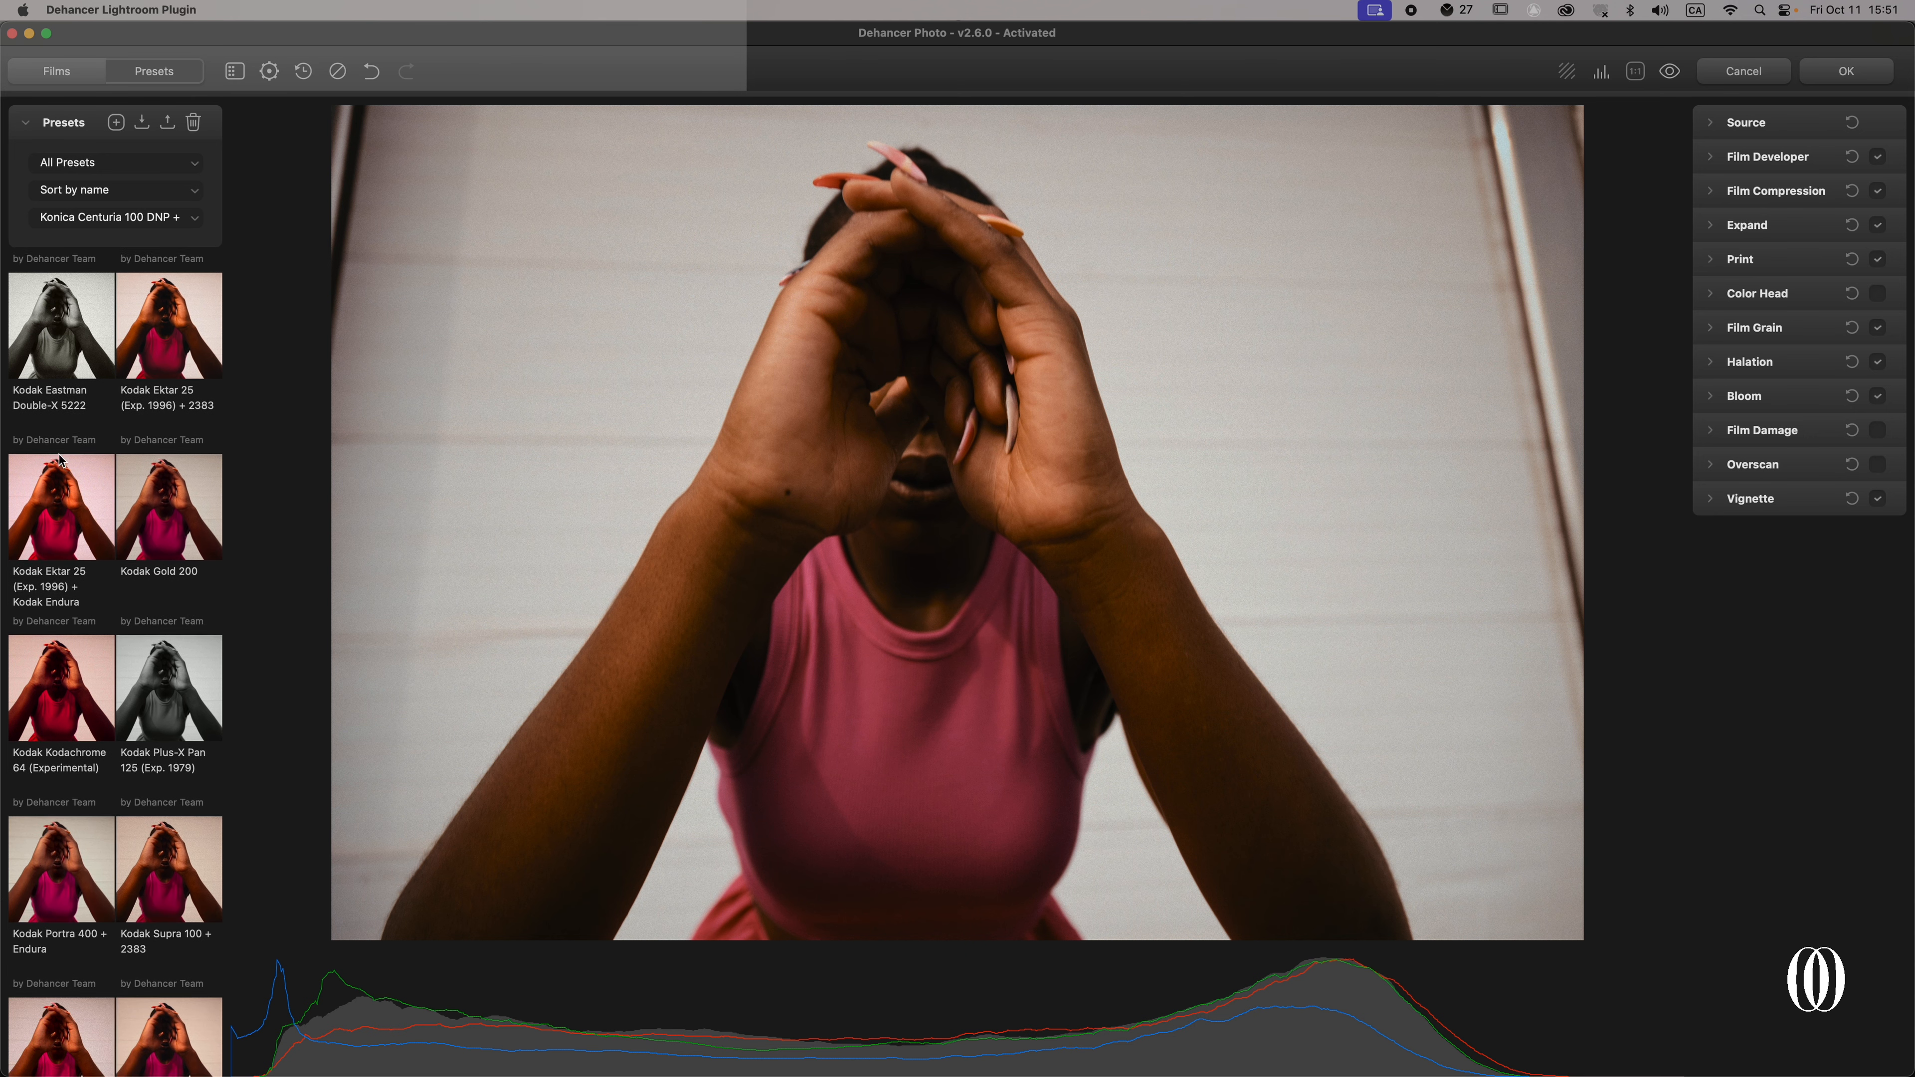
pyautogui.scroll(-3, 72, 603)
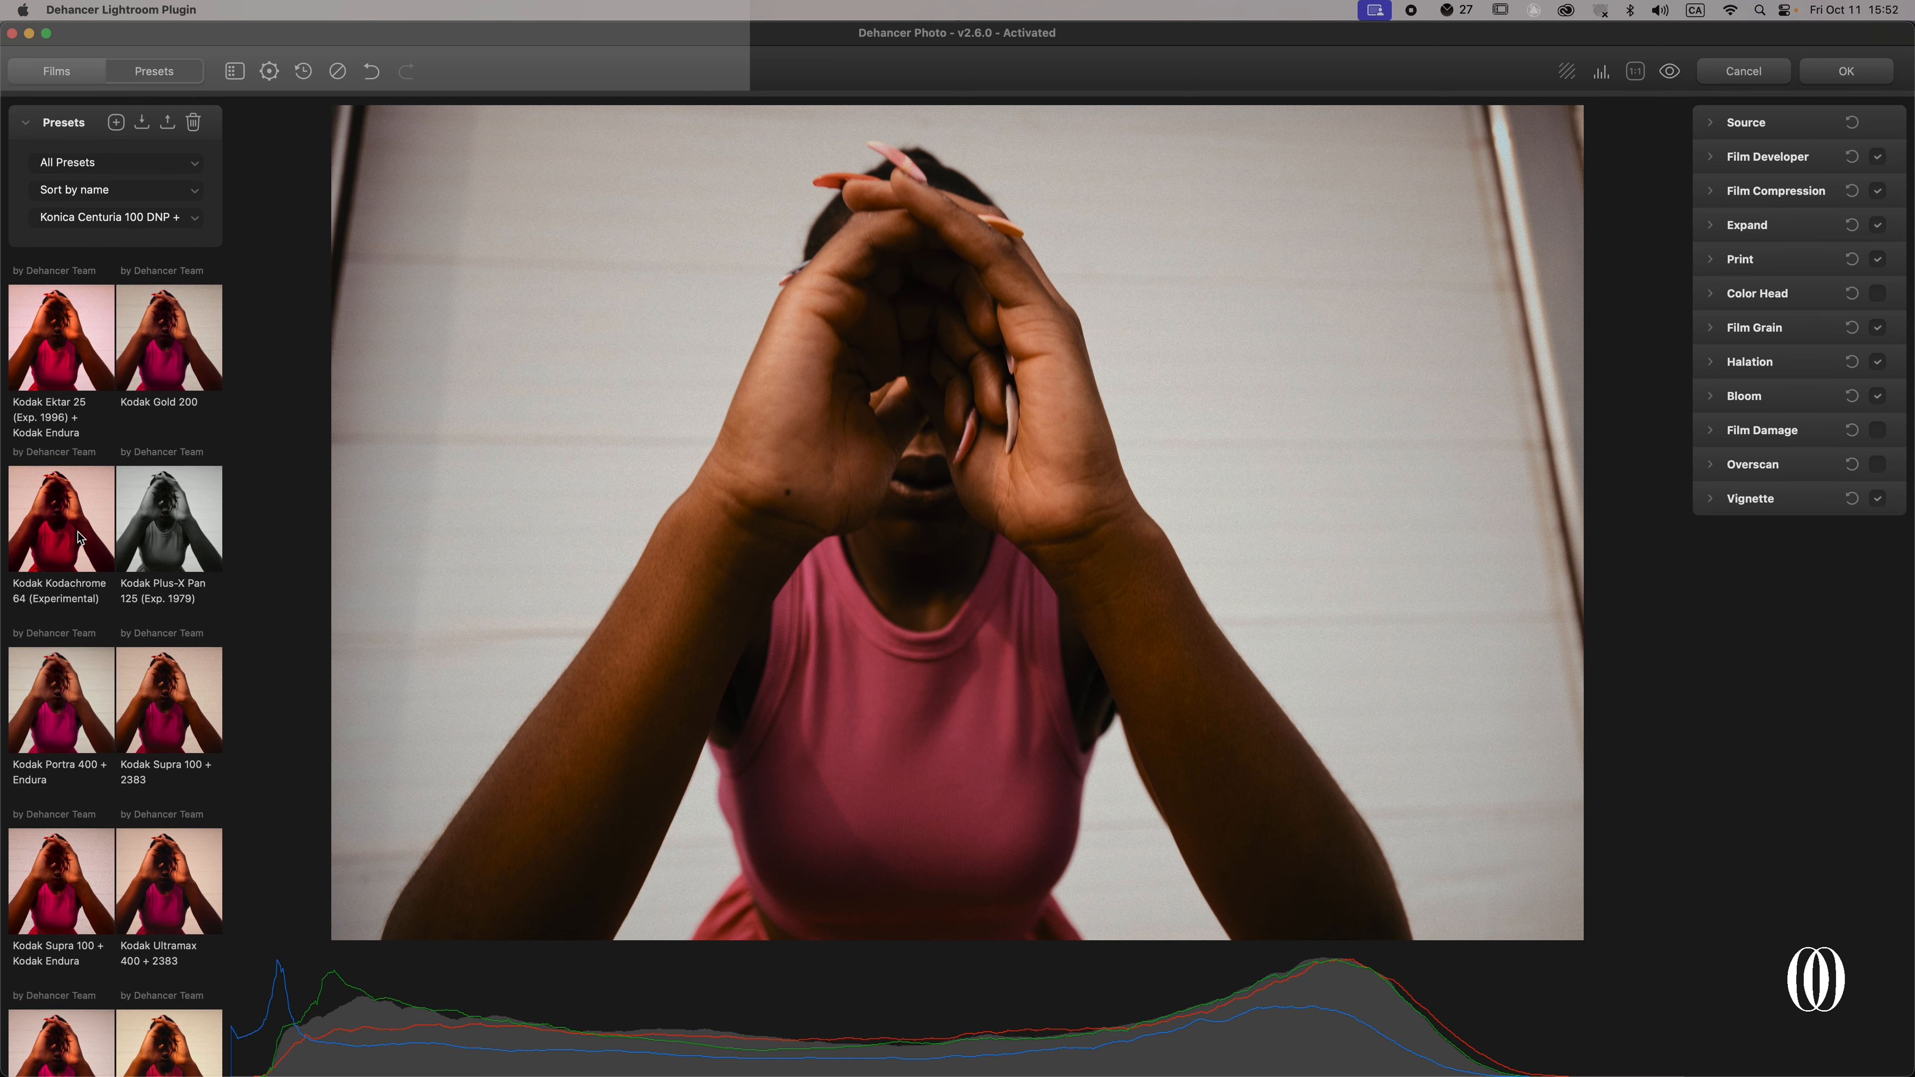
pyautogui.click(76, 689)
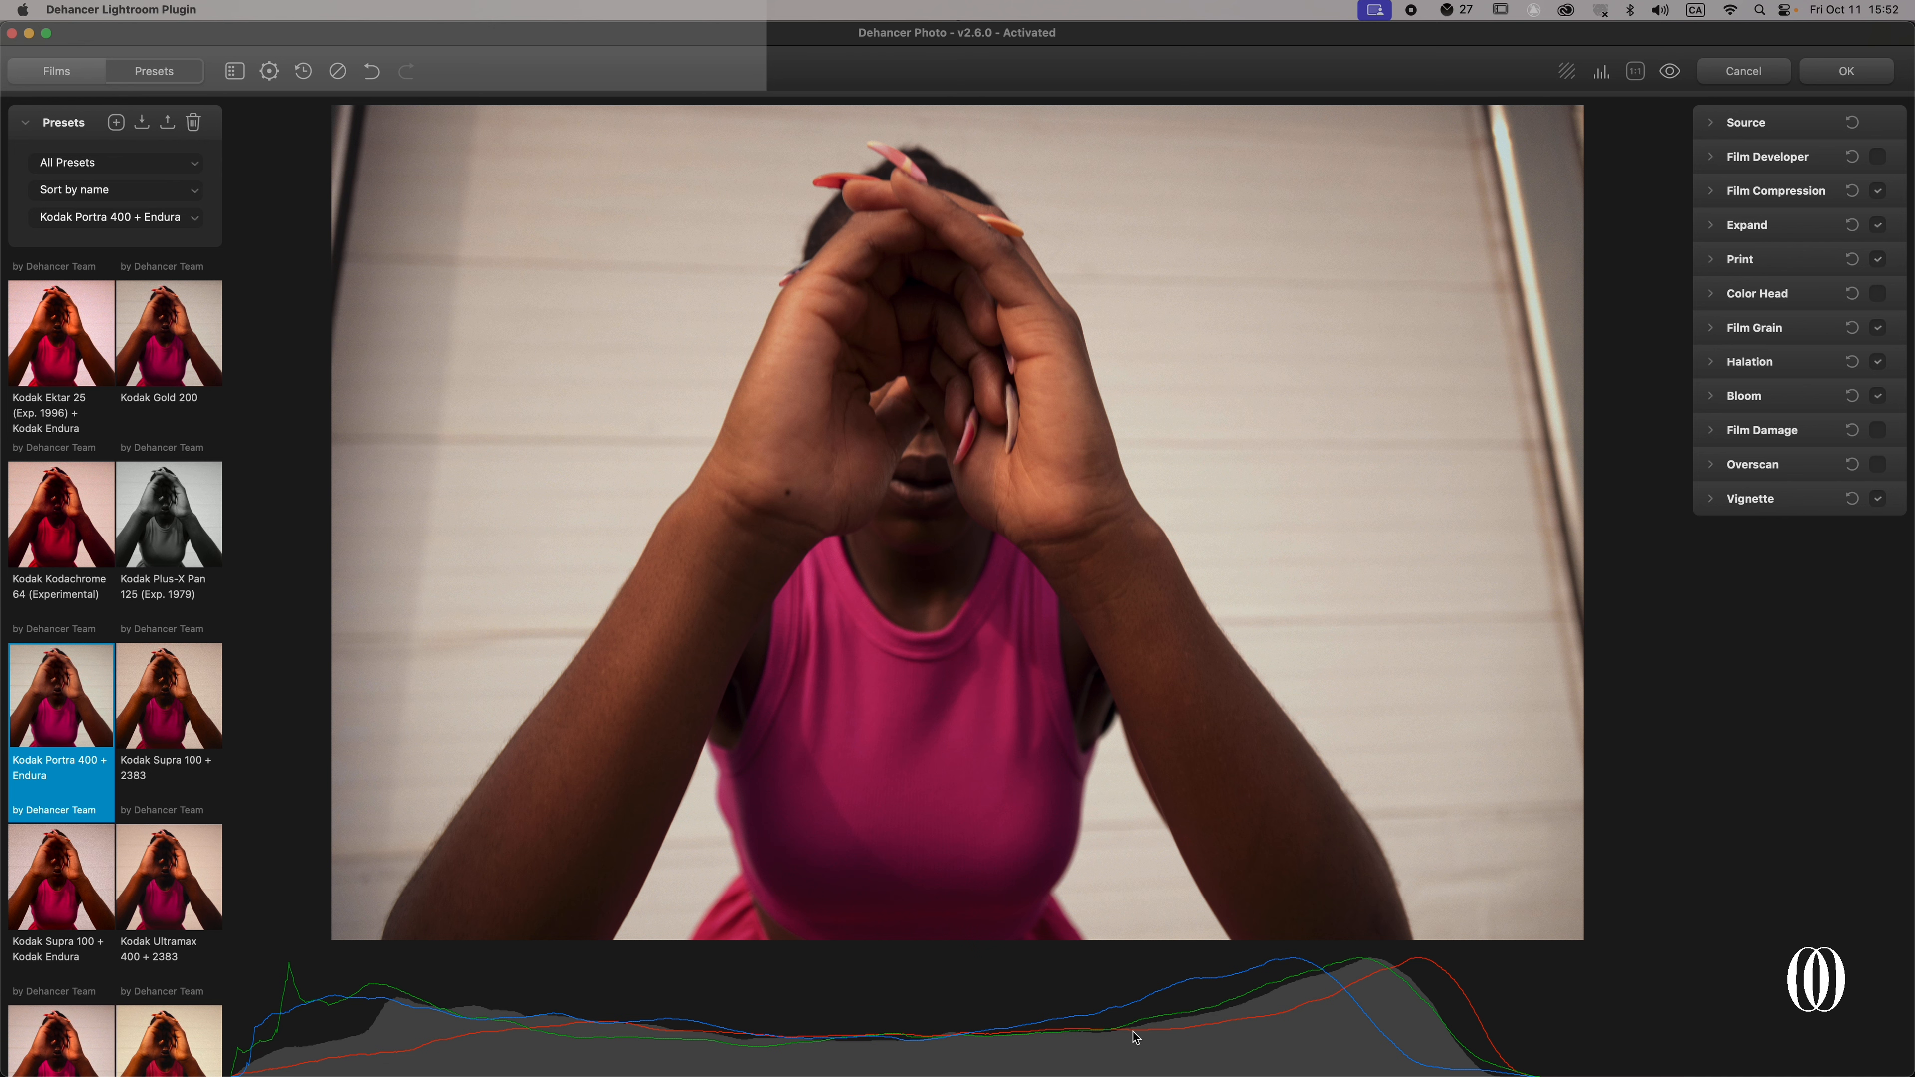
# - Hide the film and preset browser to enlarge the workspace around the photo
pyautogui.click(1600, 73)
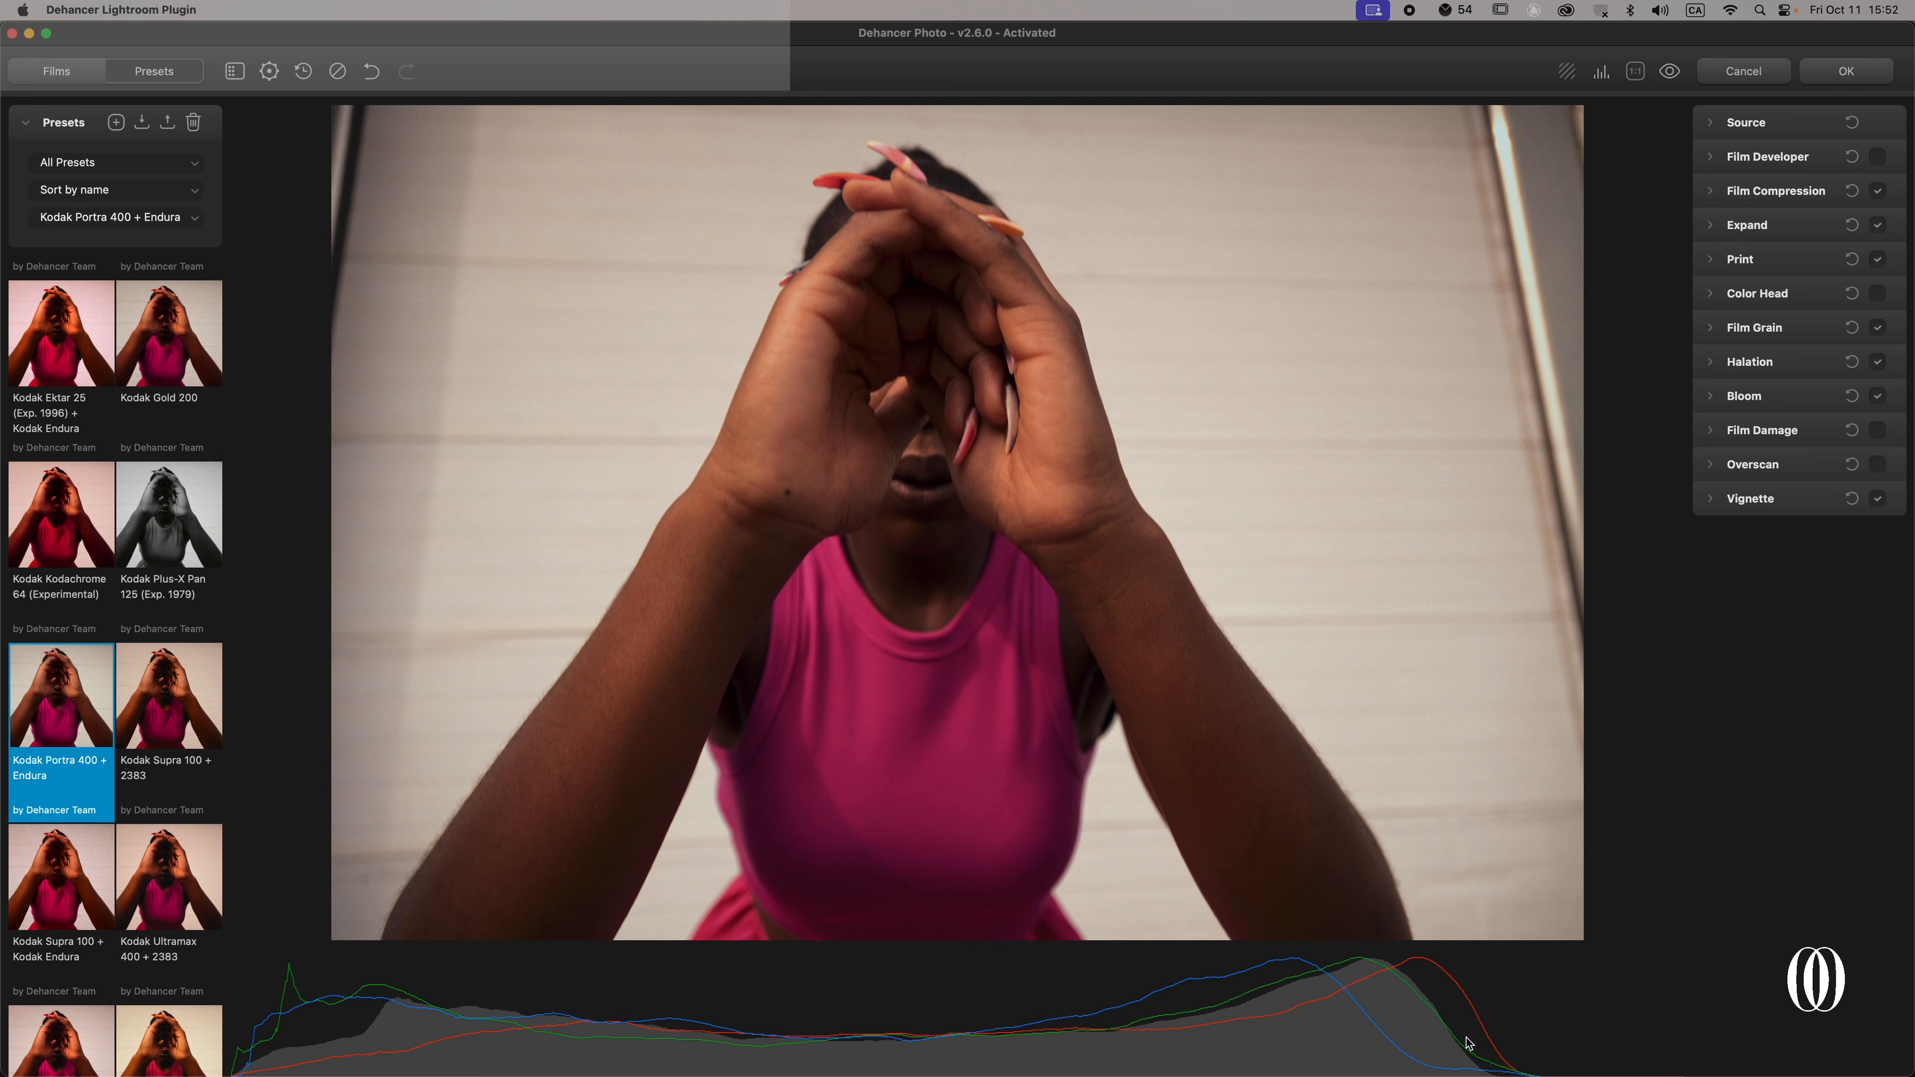
pyautogui.click(235, 72)
pyautogui.click(234, 72)
pyautogui.click(234, 74)
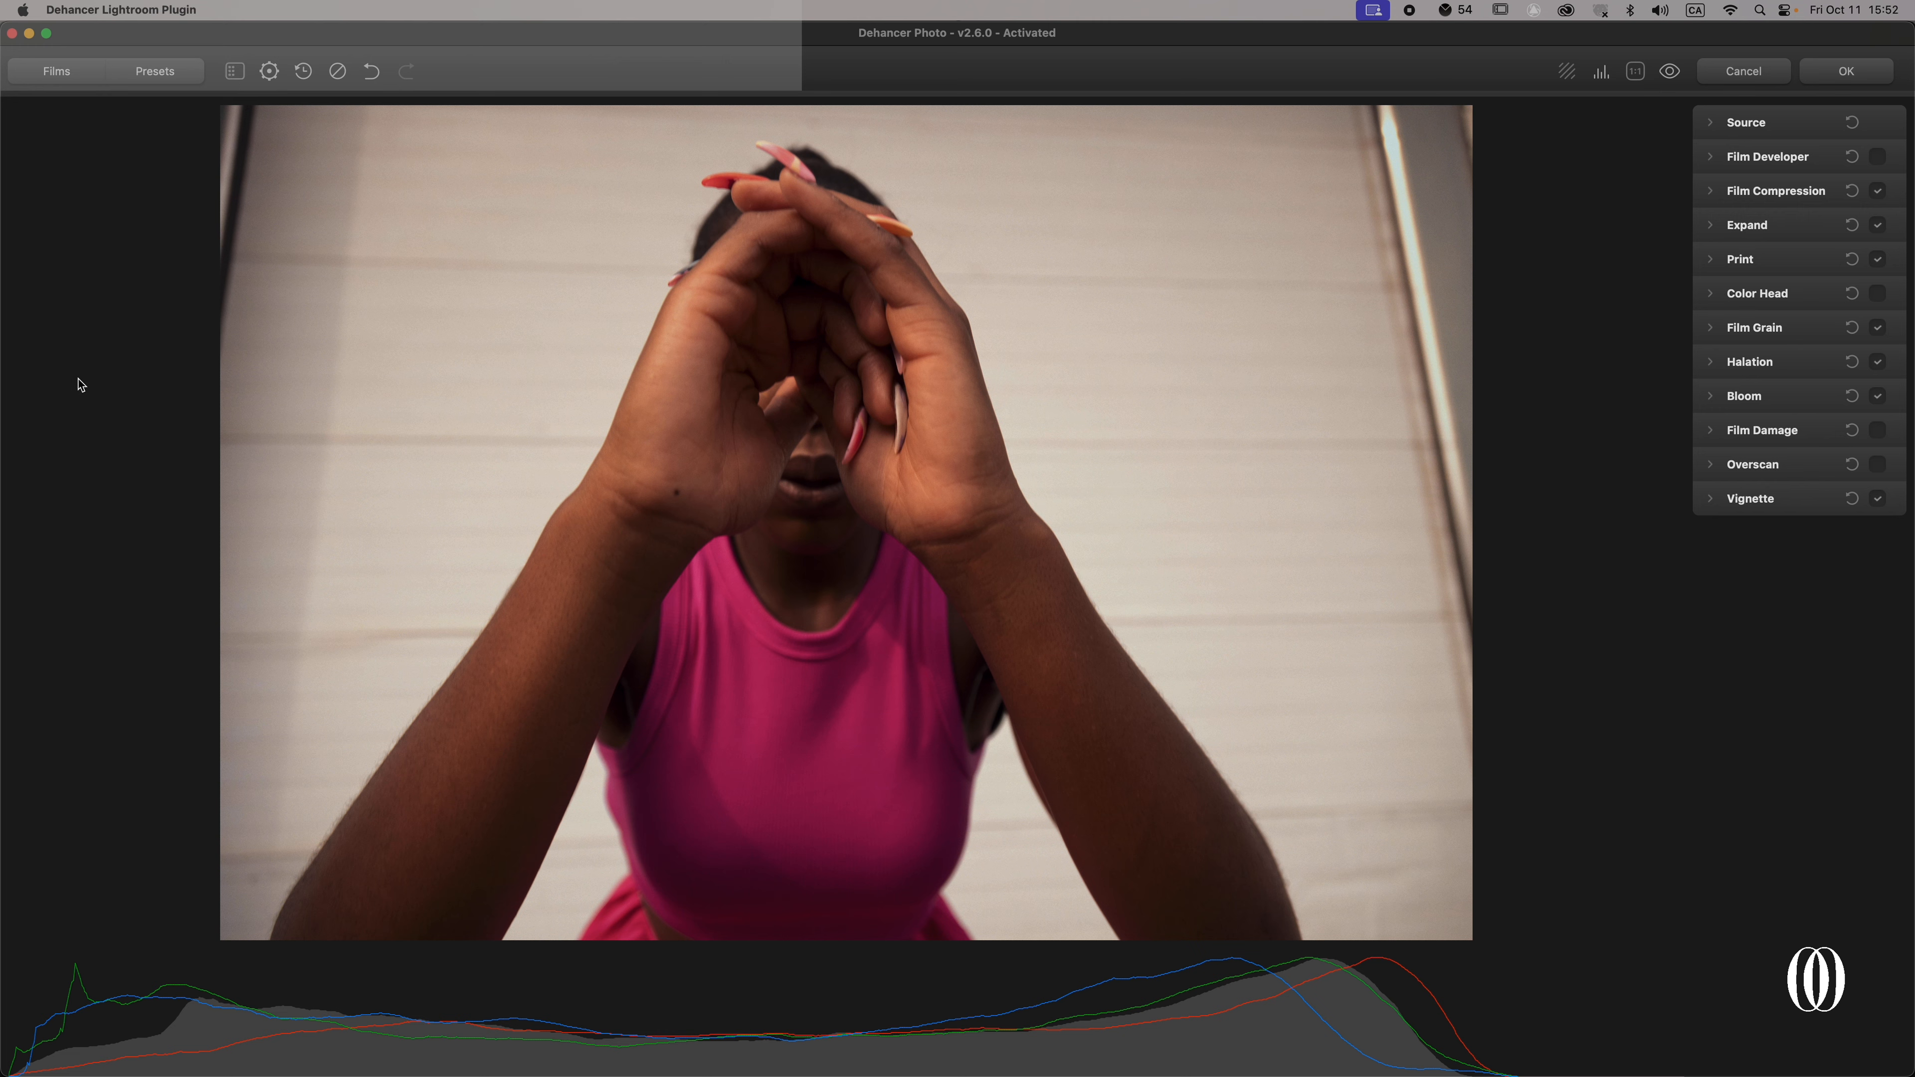
# - Bring back the preset browser beside the photo and look through the plugin's general settings
pyautogui.click(234, 74)
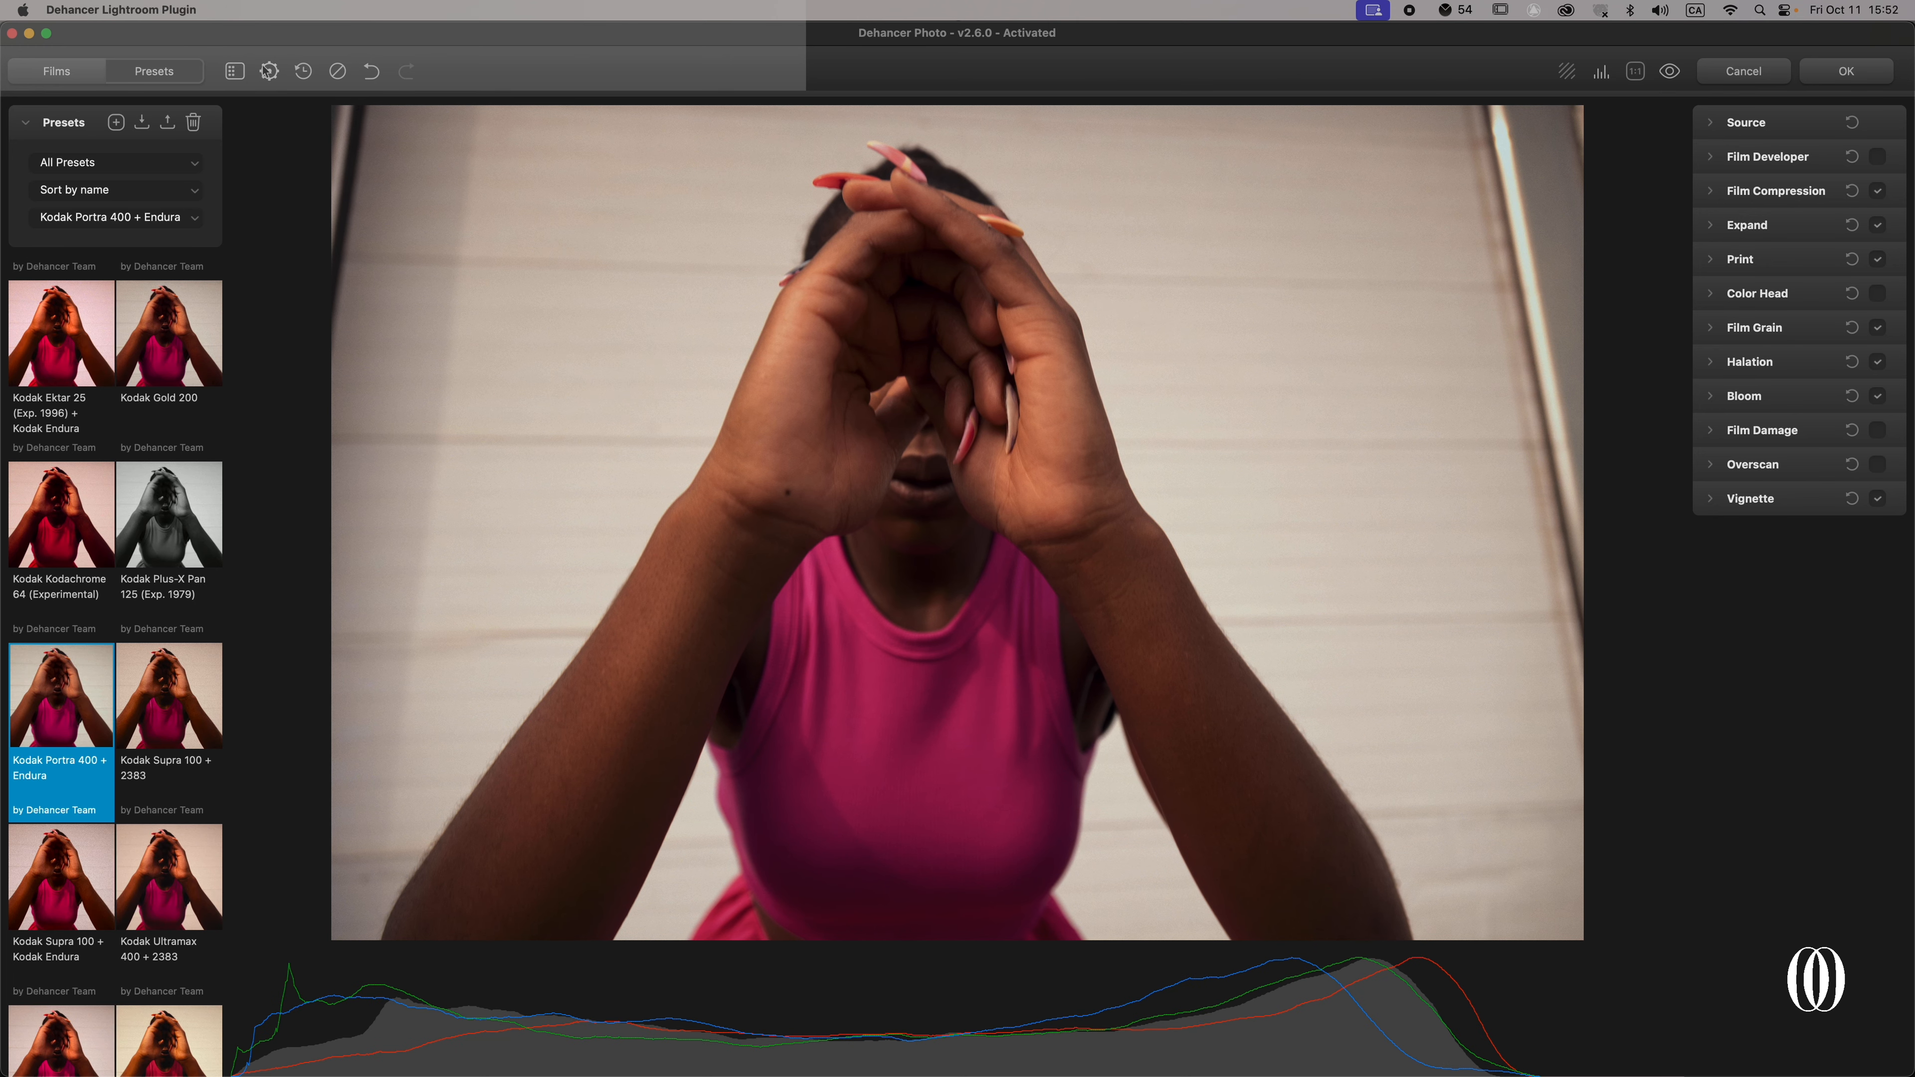
pyautogui.click(269, 72)
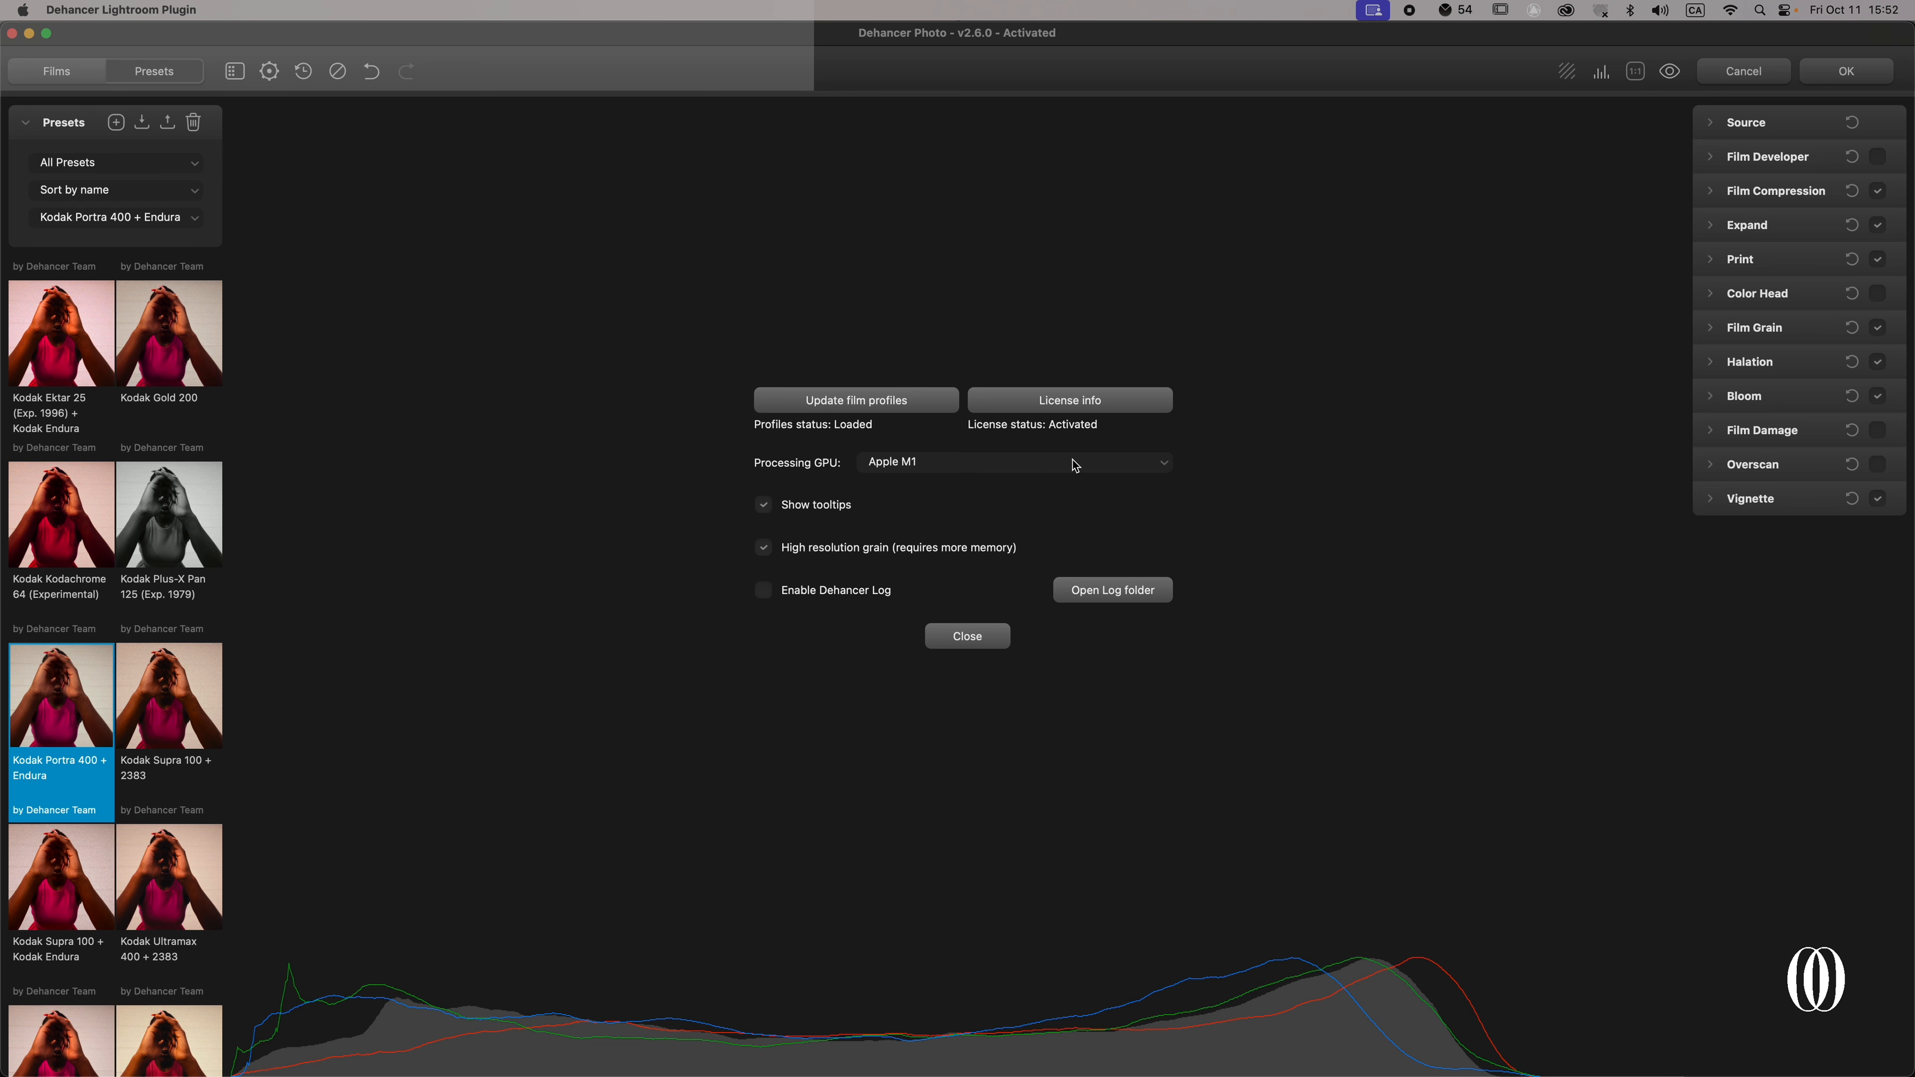
pyautogui.click(240, 75)
pyautogui.click(271, 72)
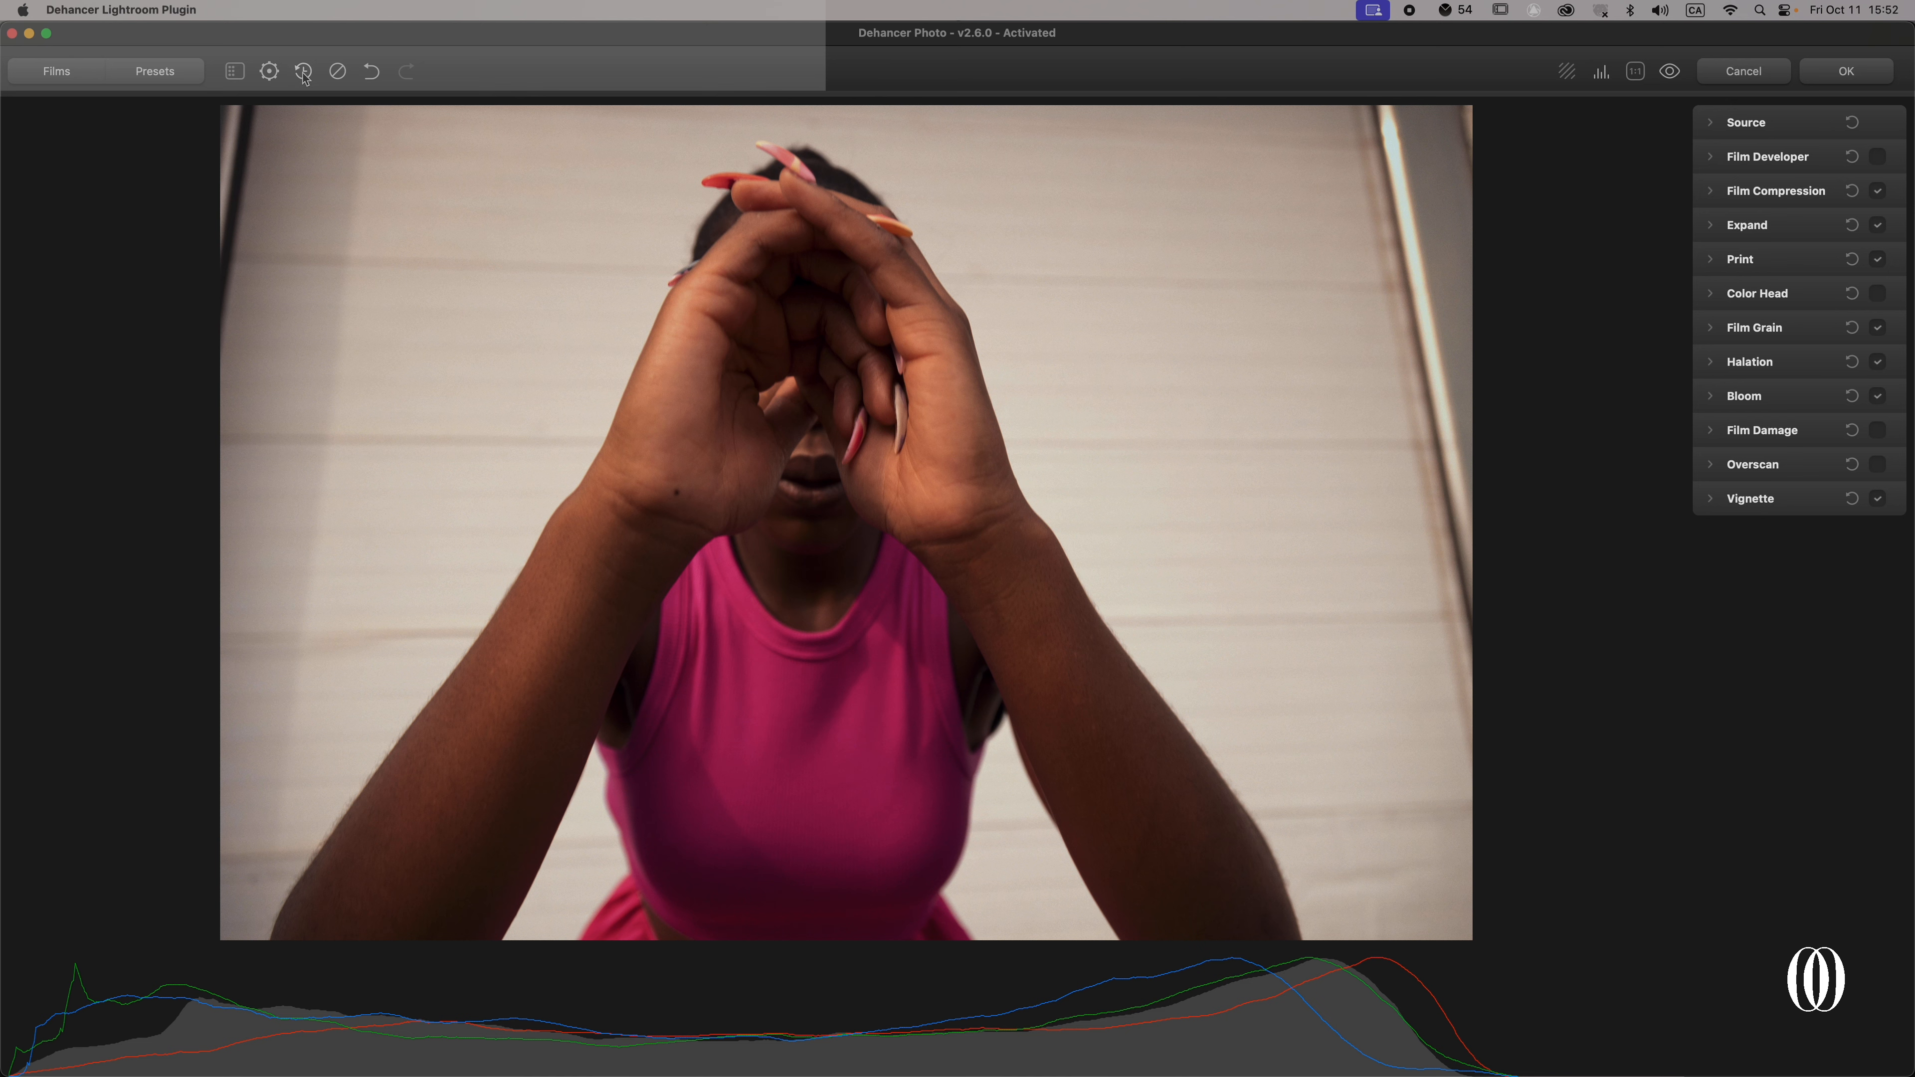
pyautogui.click(234, 72)
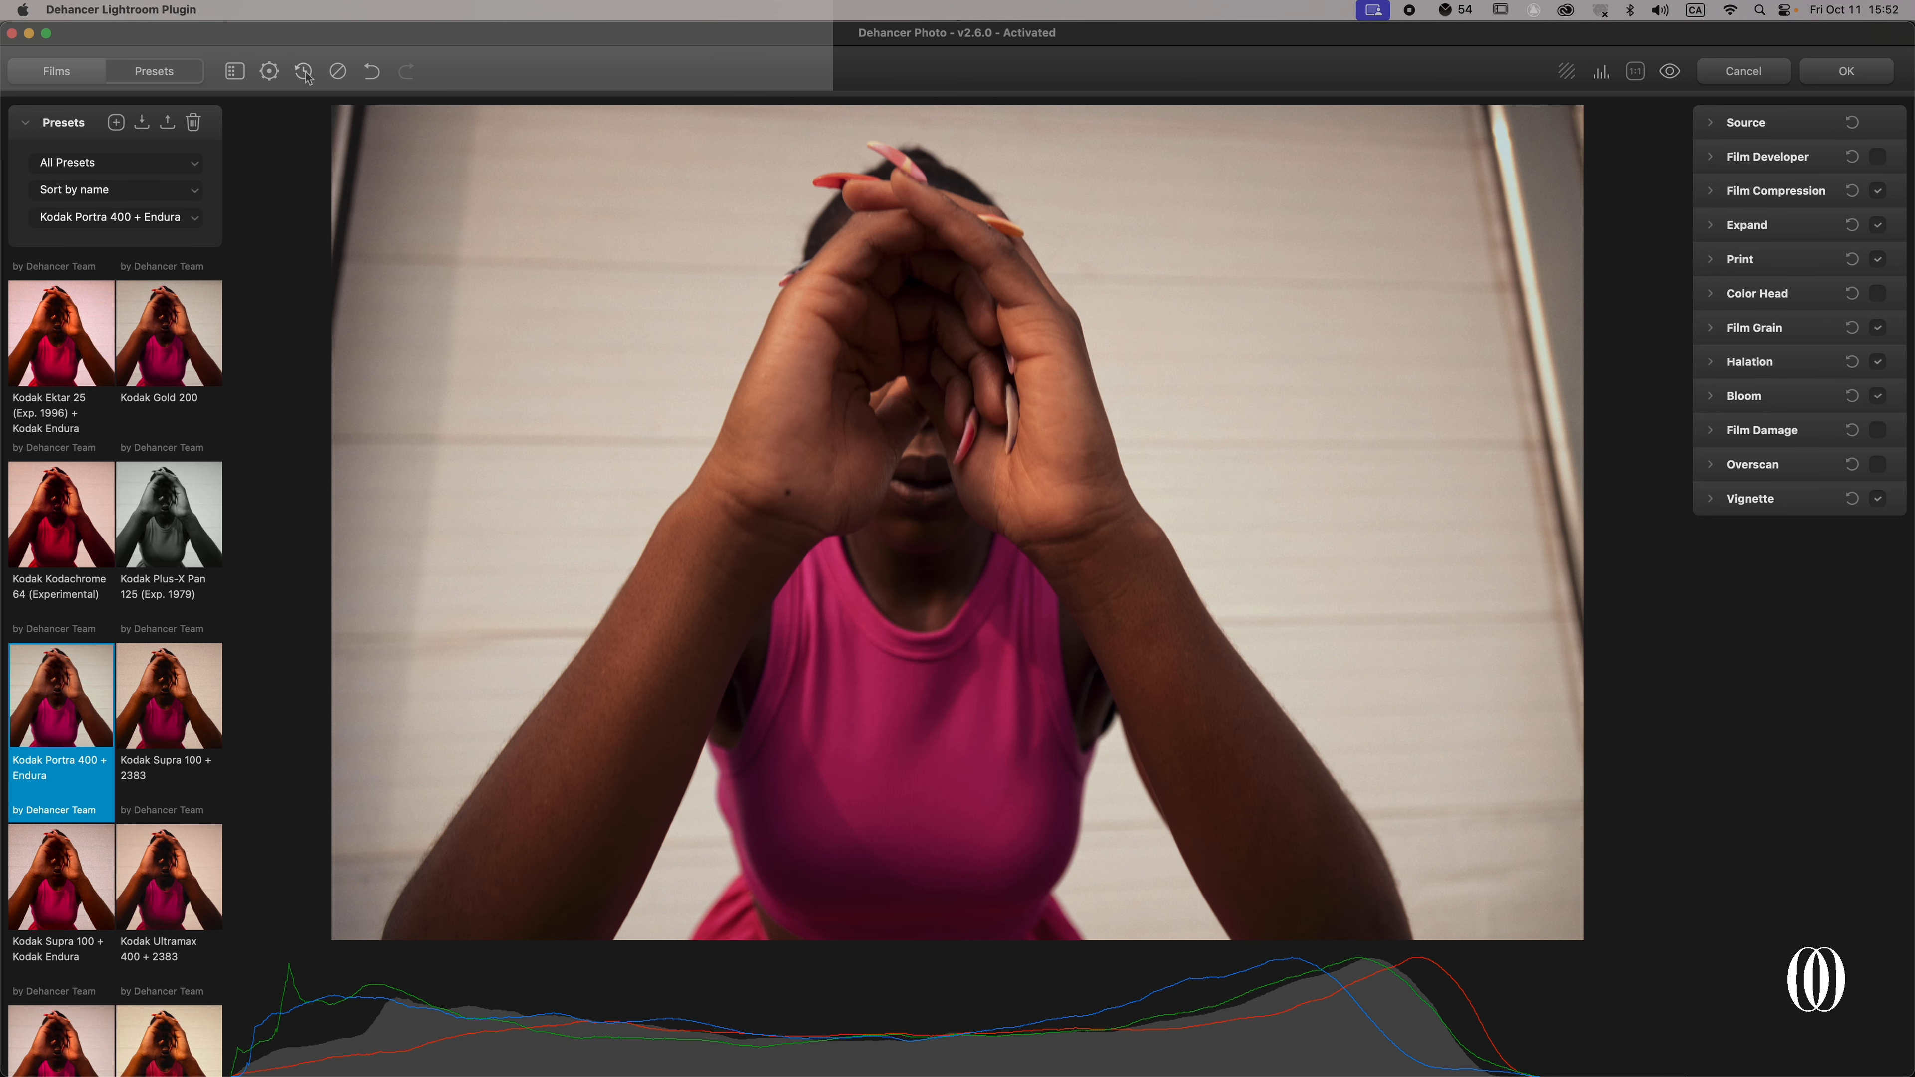
# - Restore the last edits on the photo, then try the Astrum Color Negative 125 preset
pyautogui.click(304, 73)
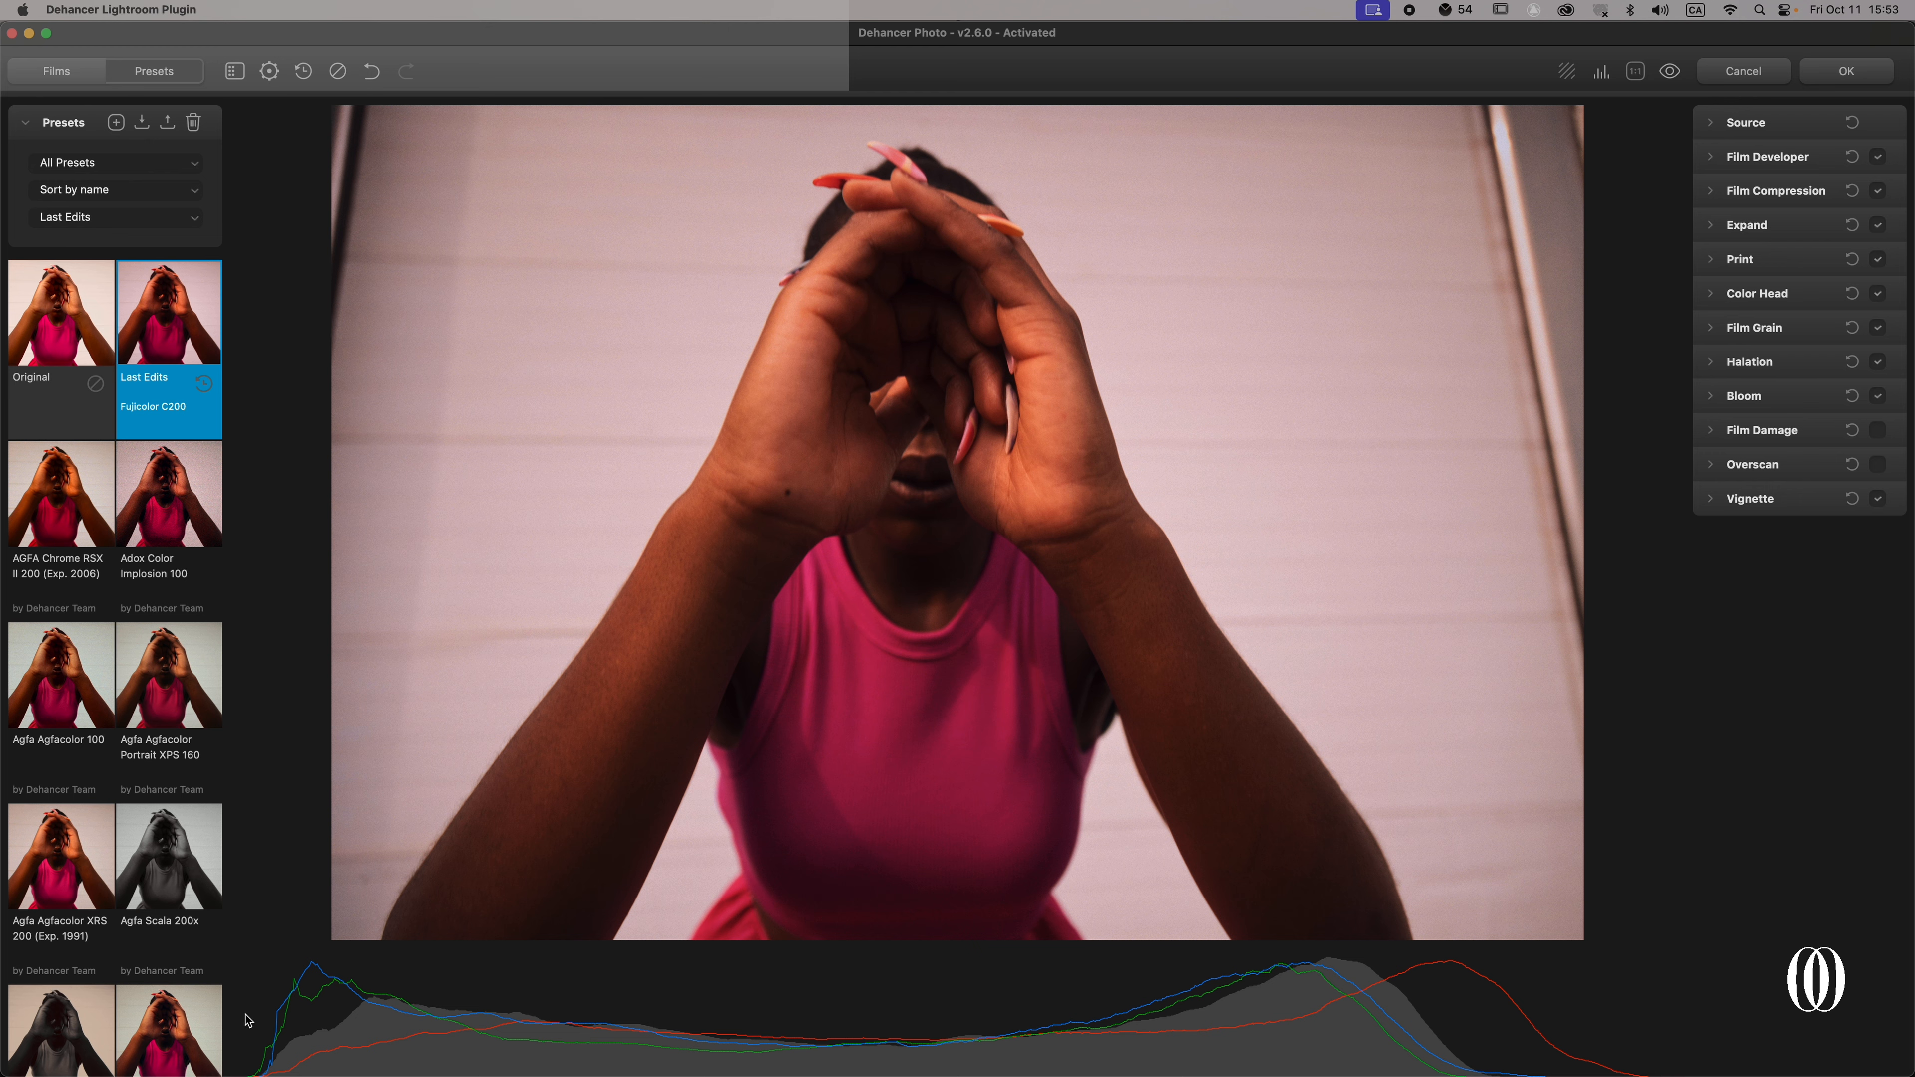
pyautogui.scroll(-5, 181, 859)
pyautogui.click(181, 650)
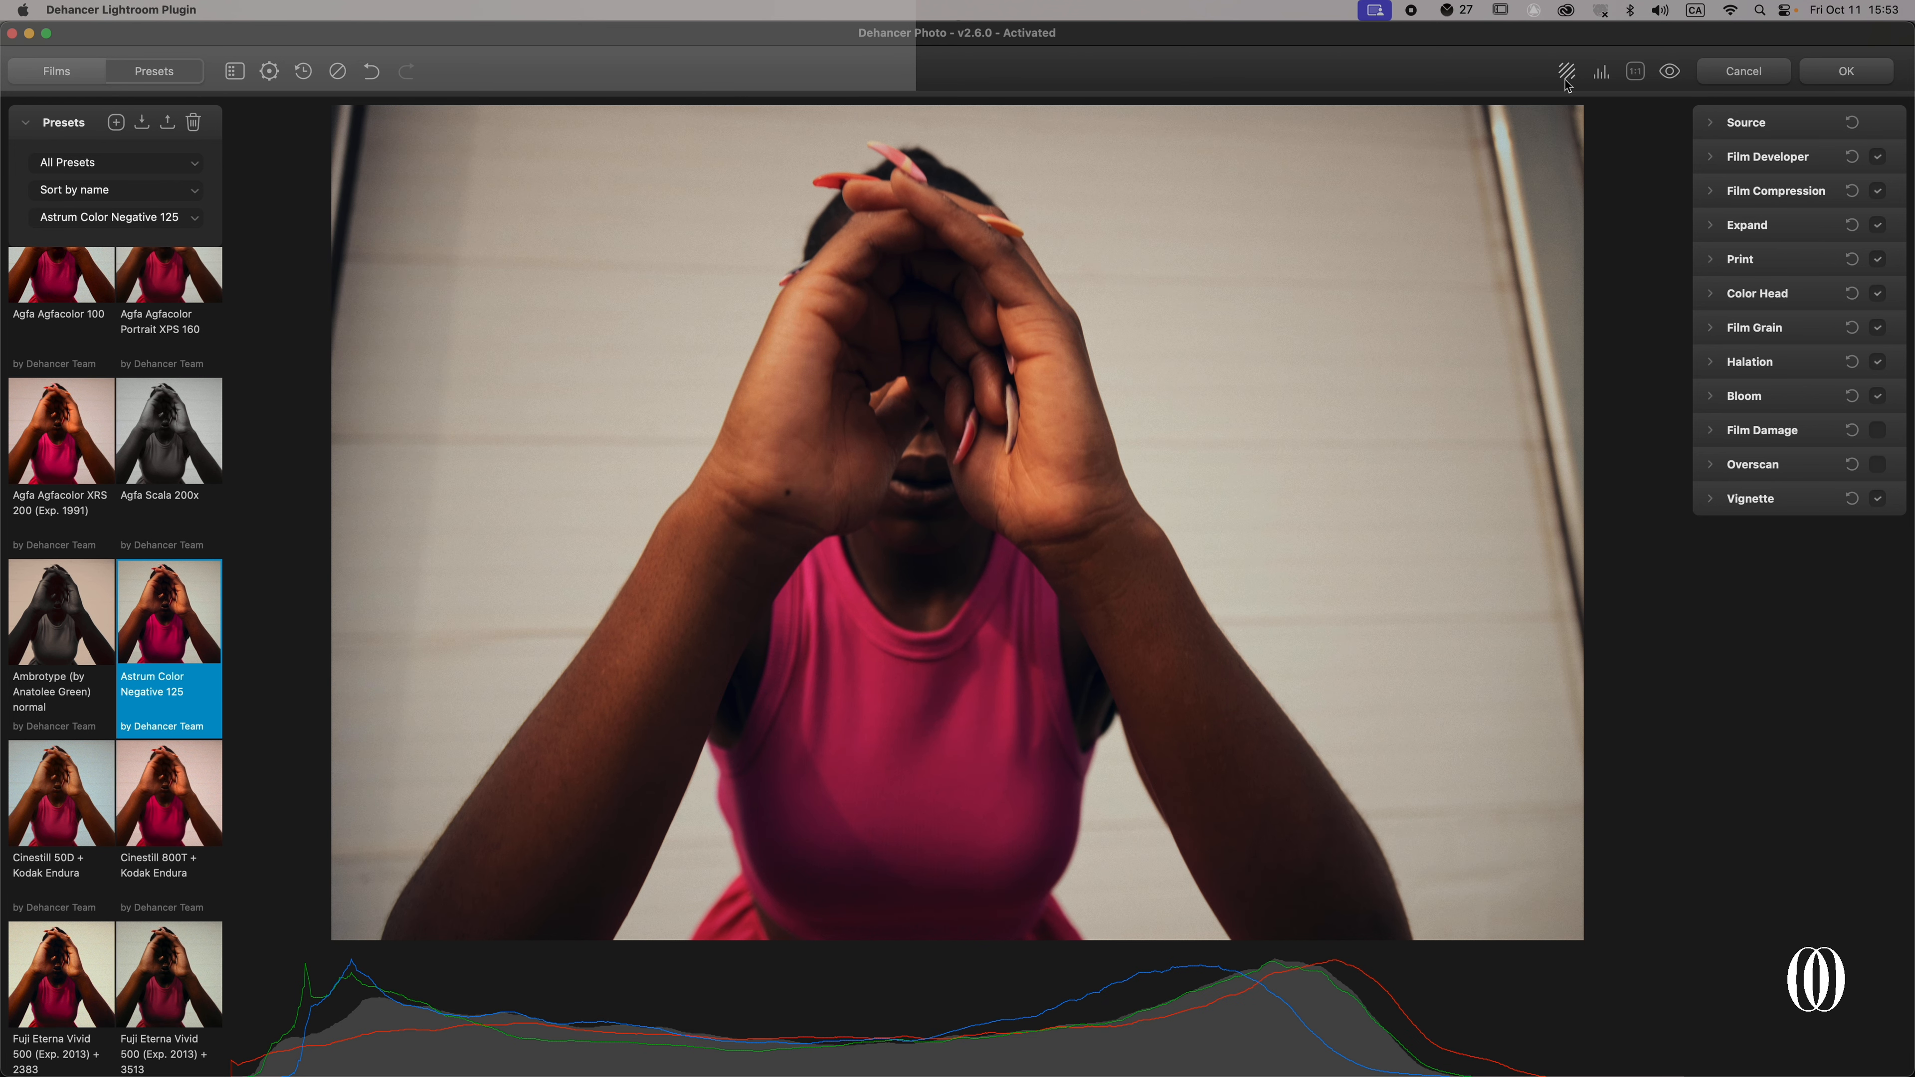
# - Inspect the photo at 100% zoom, return to the fitted view and compare the look with the unprocessed original
pyautogui.click(1635, 73)
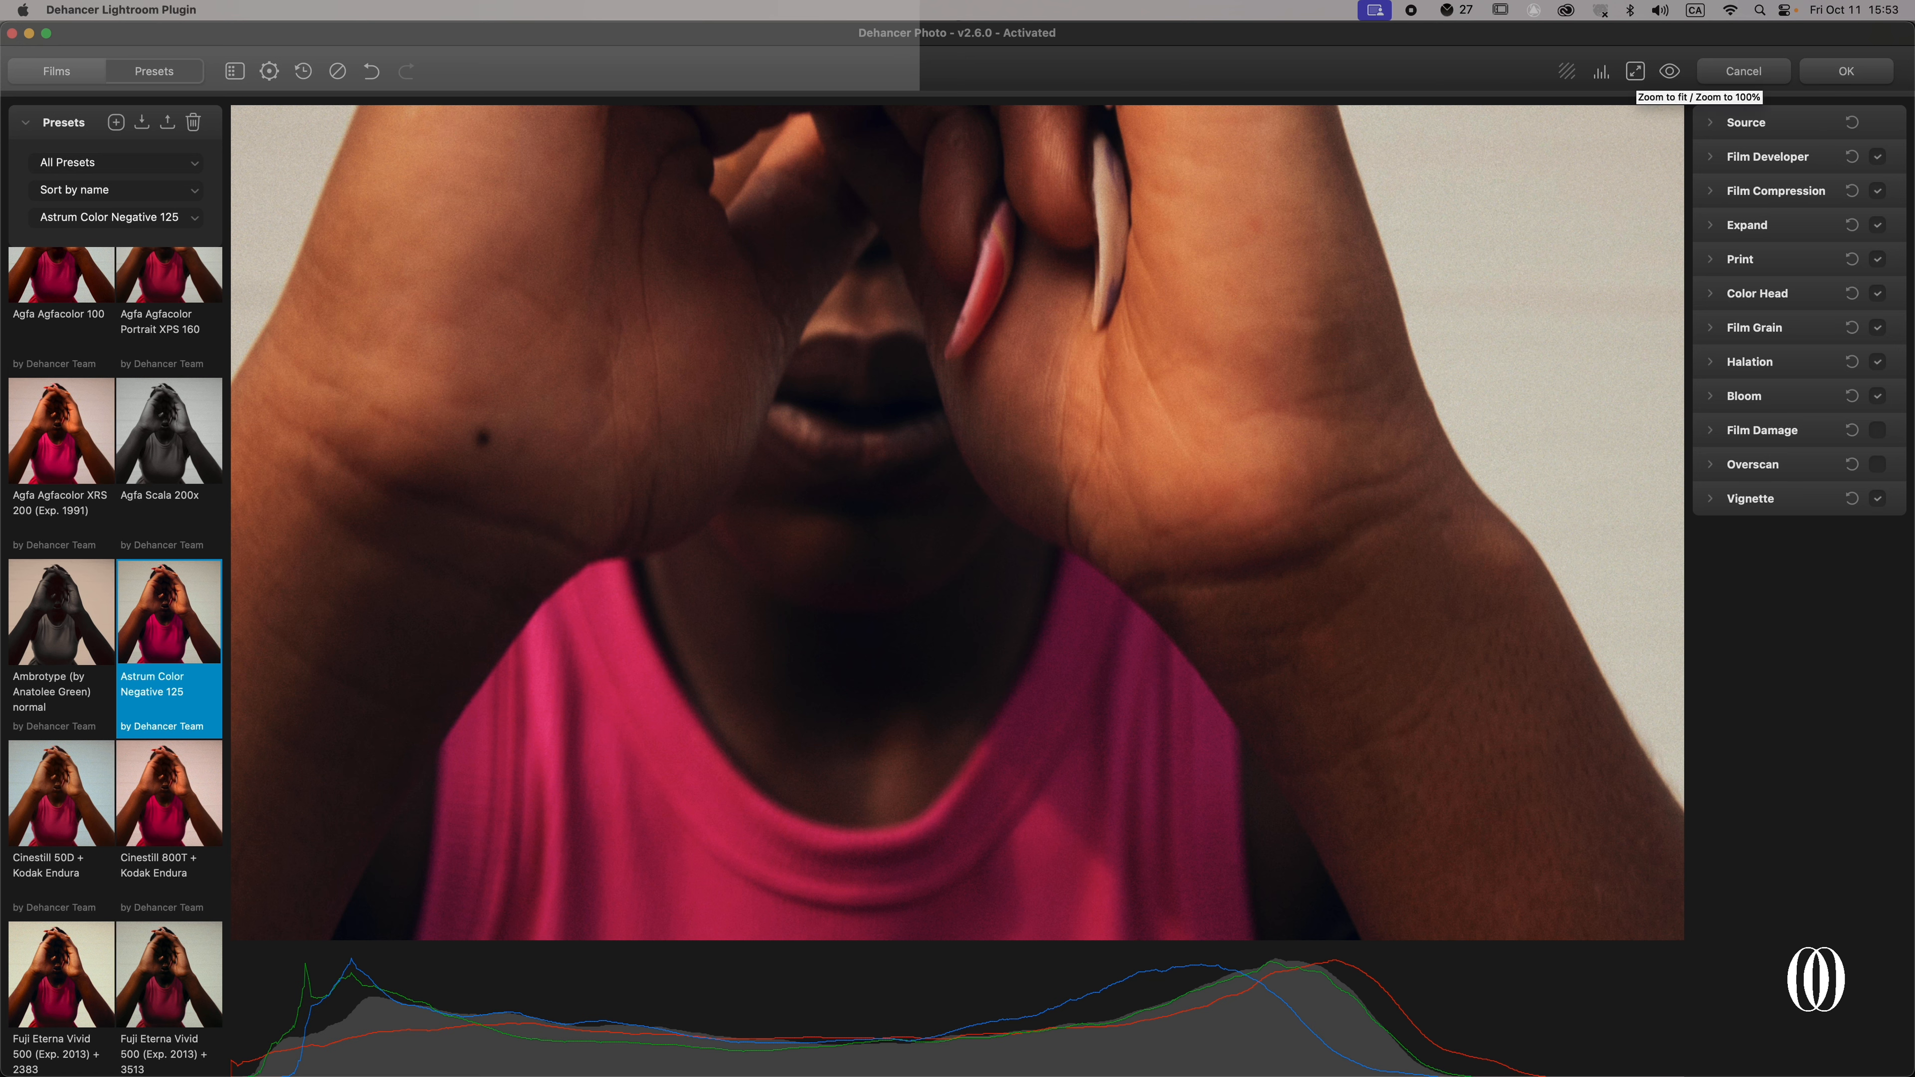
pyautogui.click(1635, 73)
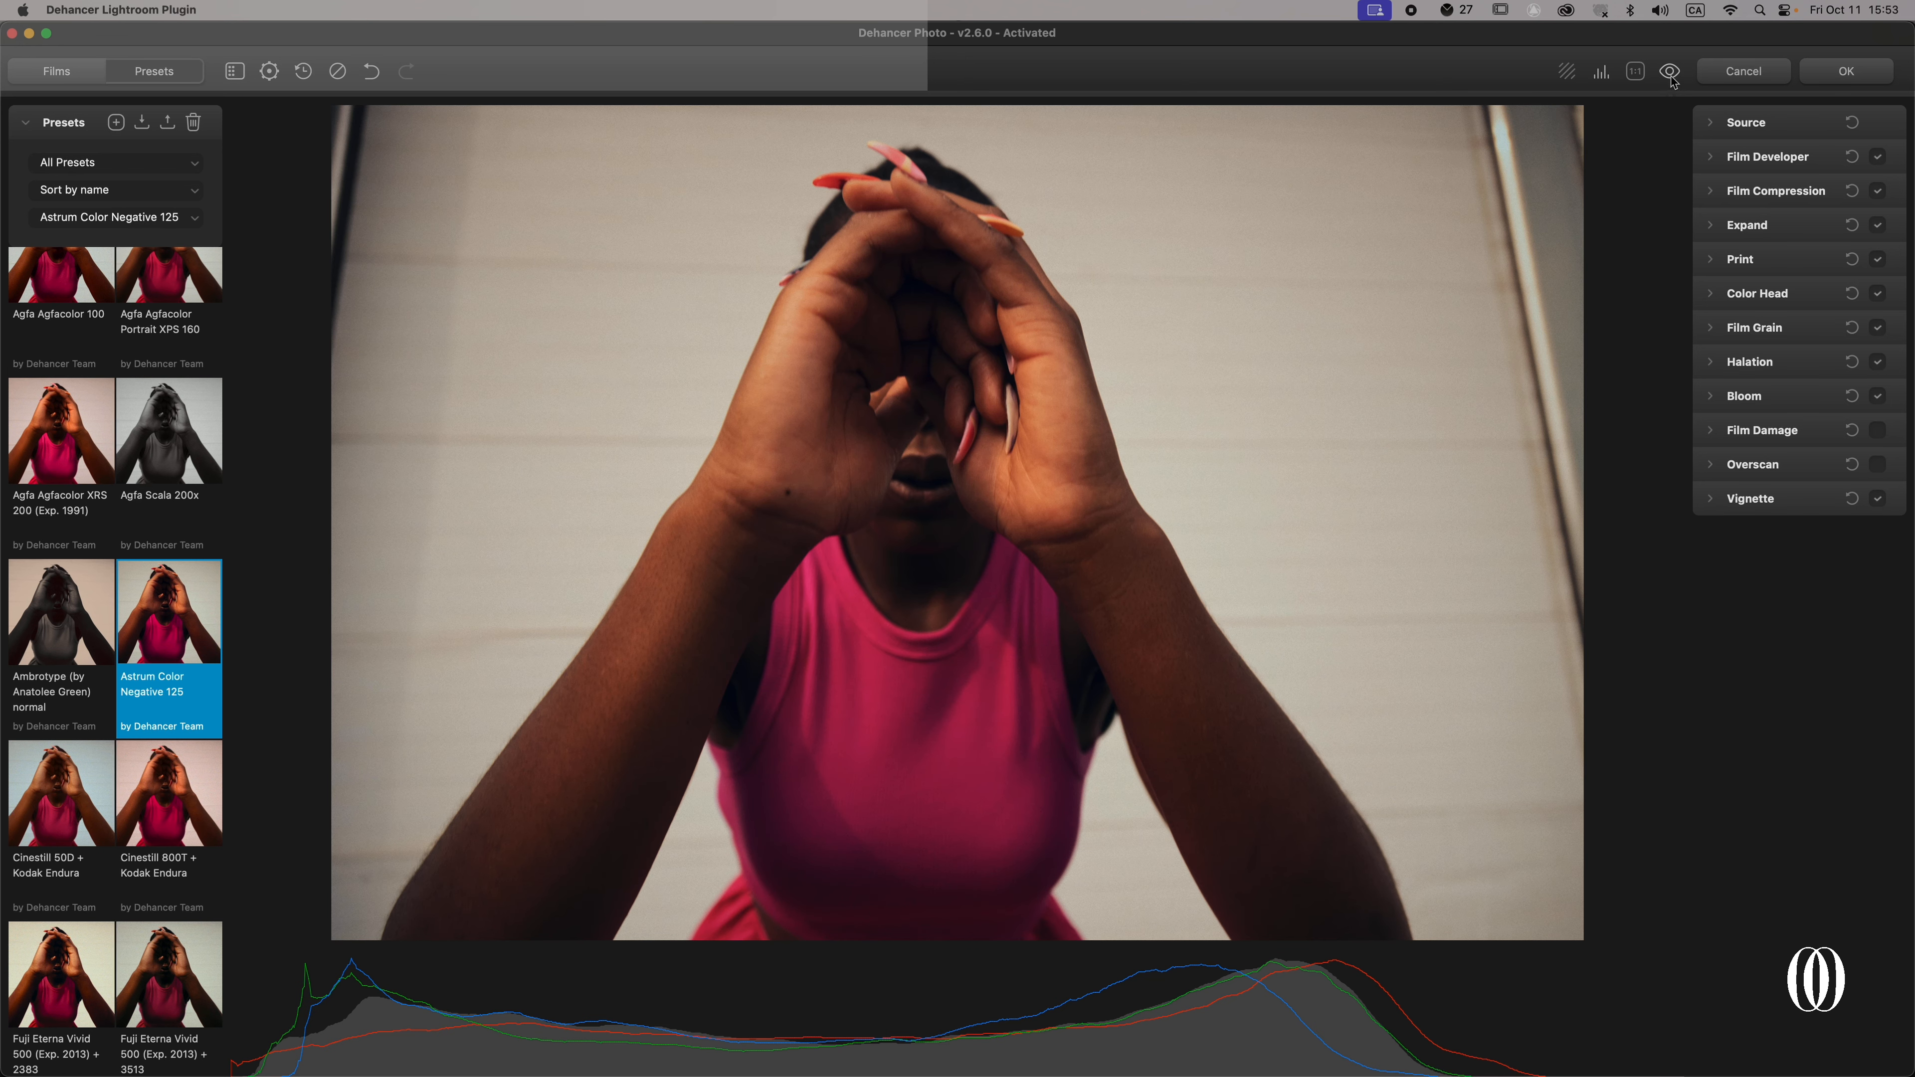
pyautogui.click(1670, 72)
pyautogui.click(1671, 76)
# - Try source defringing on the photo with Defringe at about 37 and Defringe Radius at about 56
pyautogui.click(1709, 124)
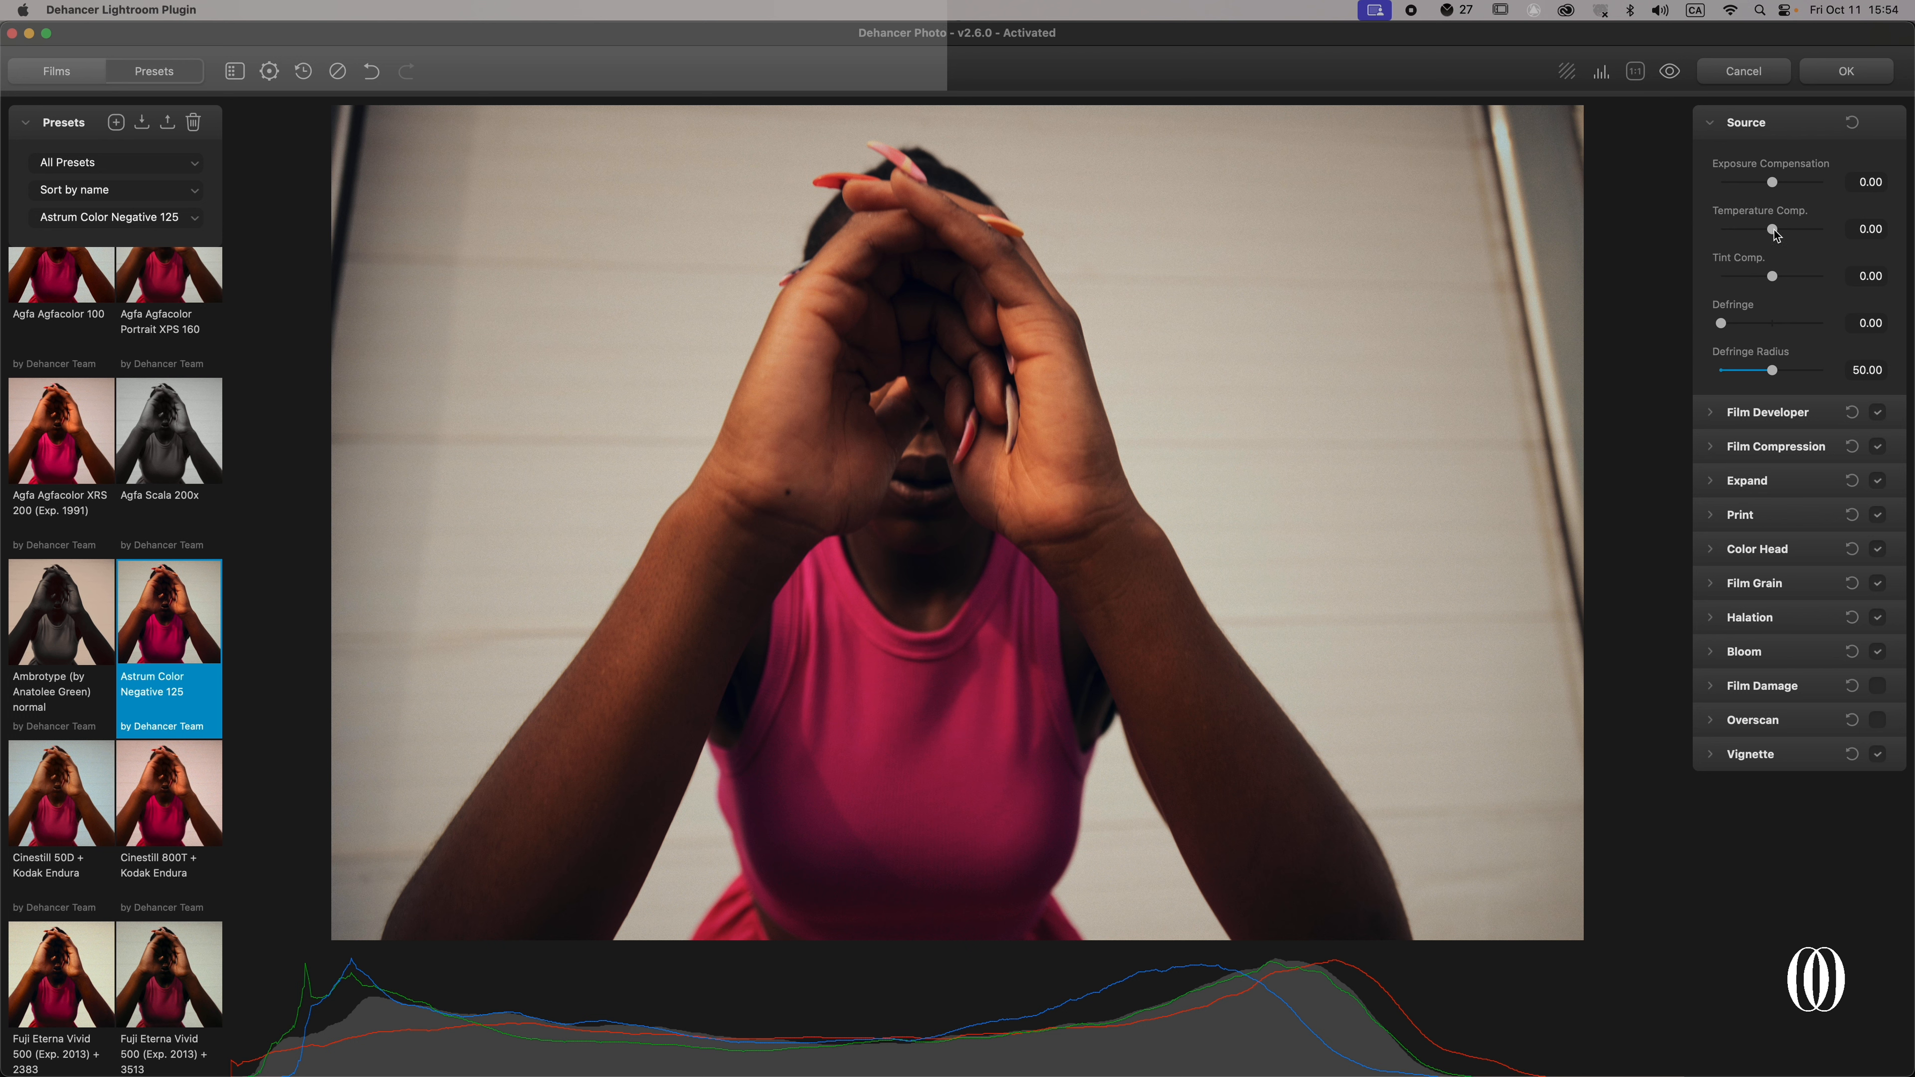
pyautogui.moveTo(1773, 371); pyautogui.dragTo(1773, 369)
pyautogui.moveTo(1772, 370); pyautogui.dragTo(1759, 324)
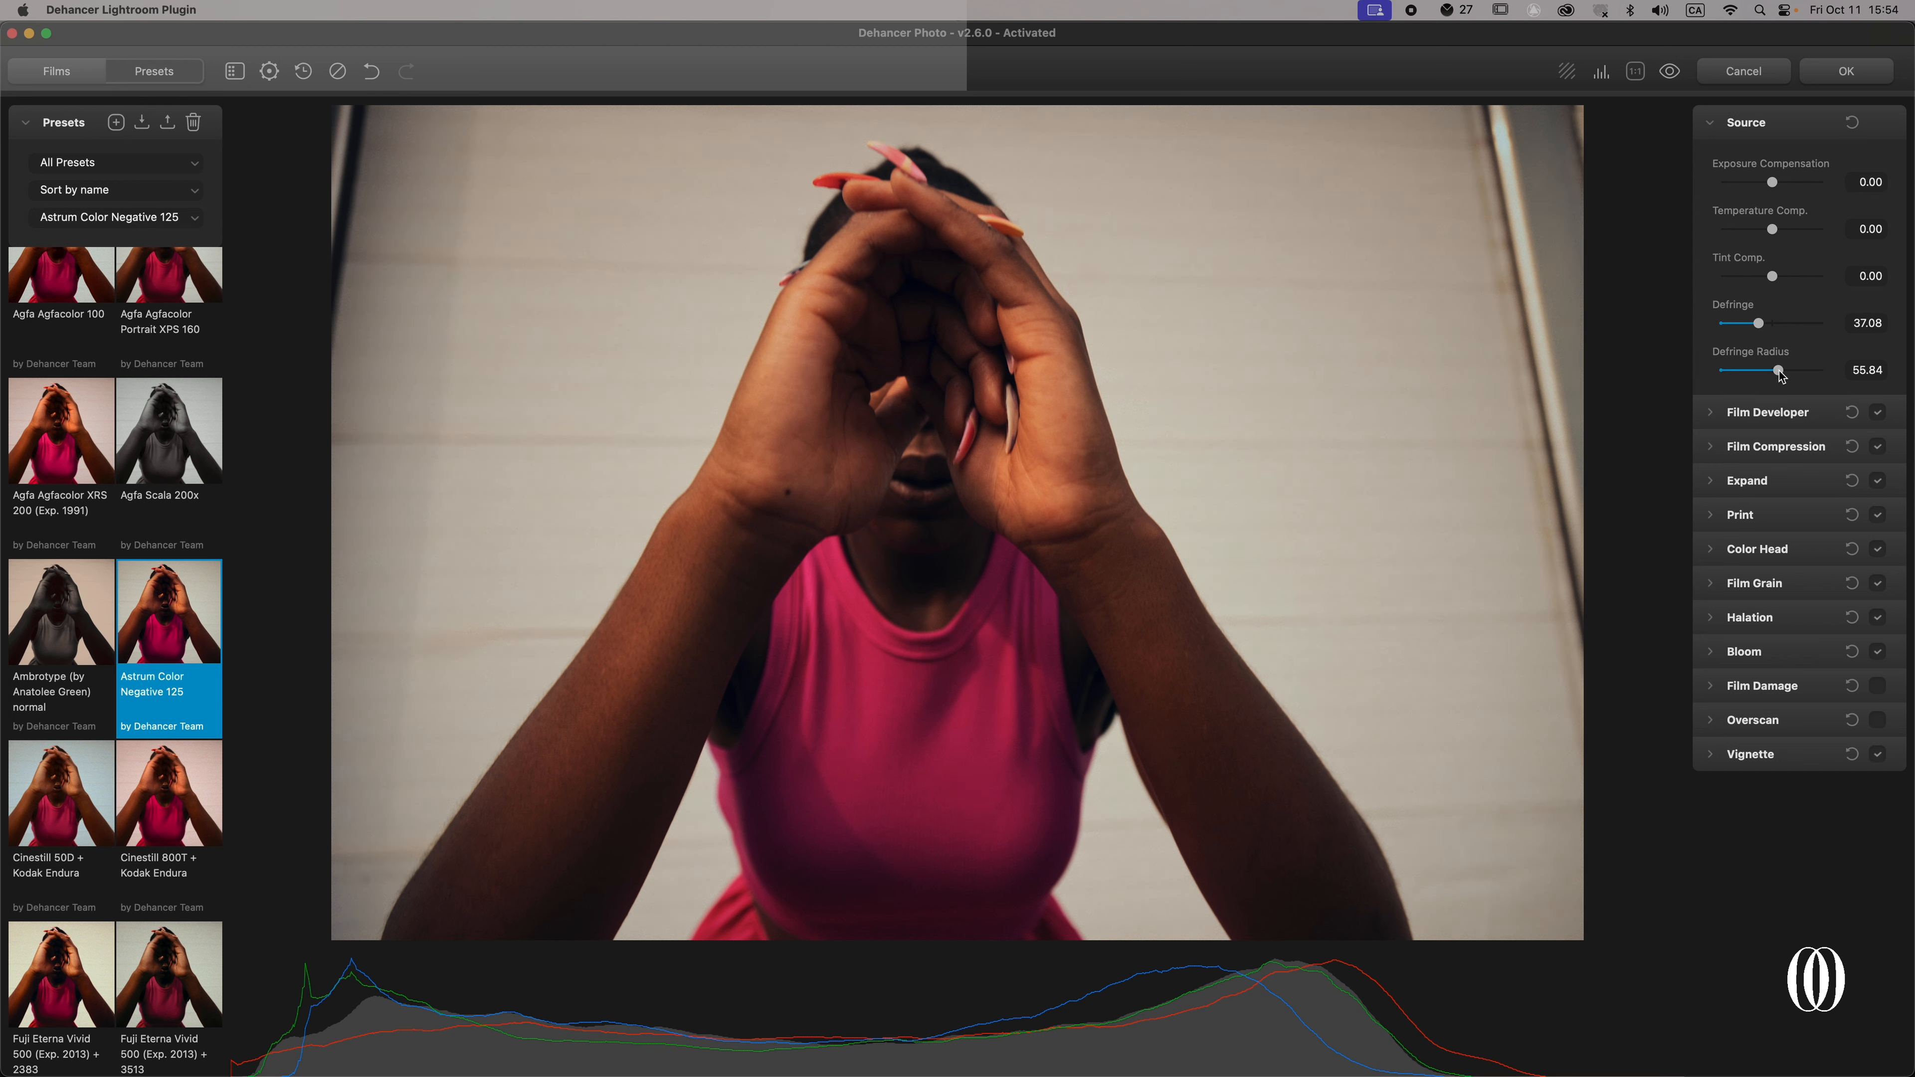
# - Try a Film Developer Contrast Boost of about 62, then reset the Film Developer adjustments
pyautogui.click(1732, 420)
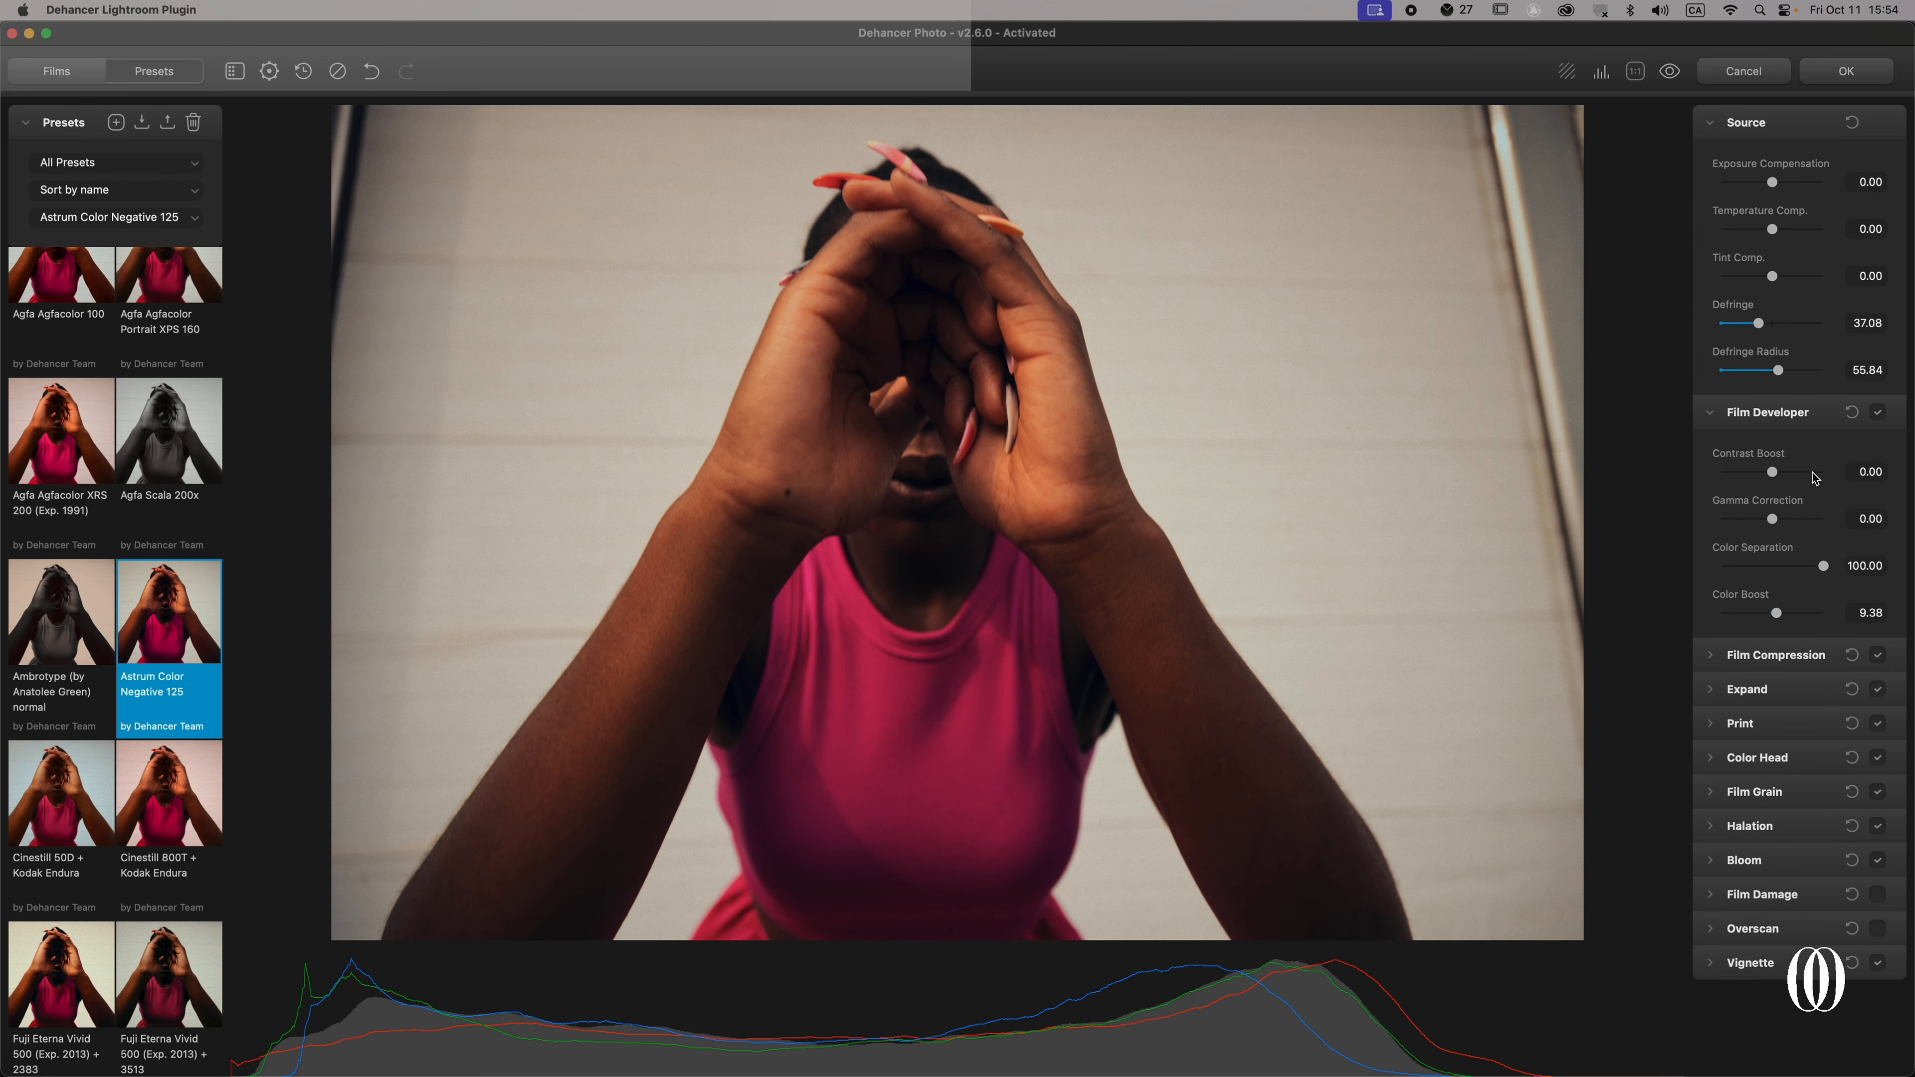
pyautogui.moveTo(1773, 474); pyautogui.dragTo(1803, 472)
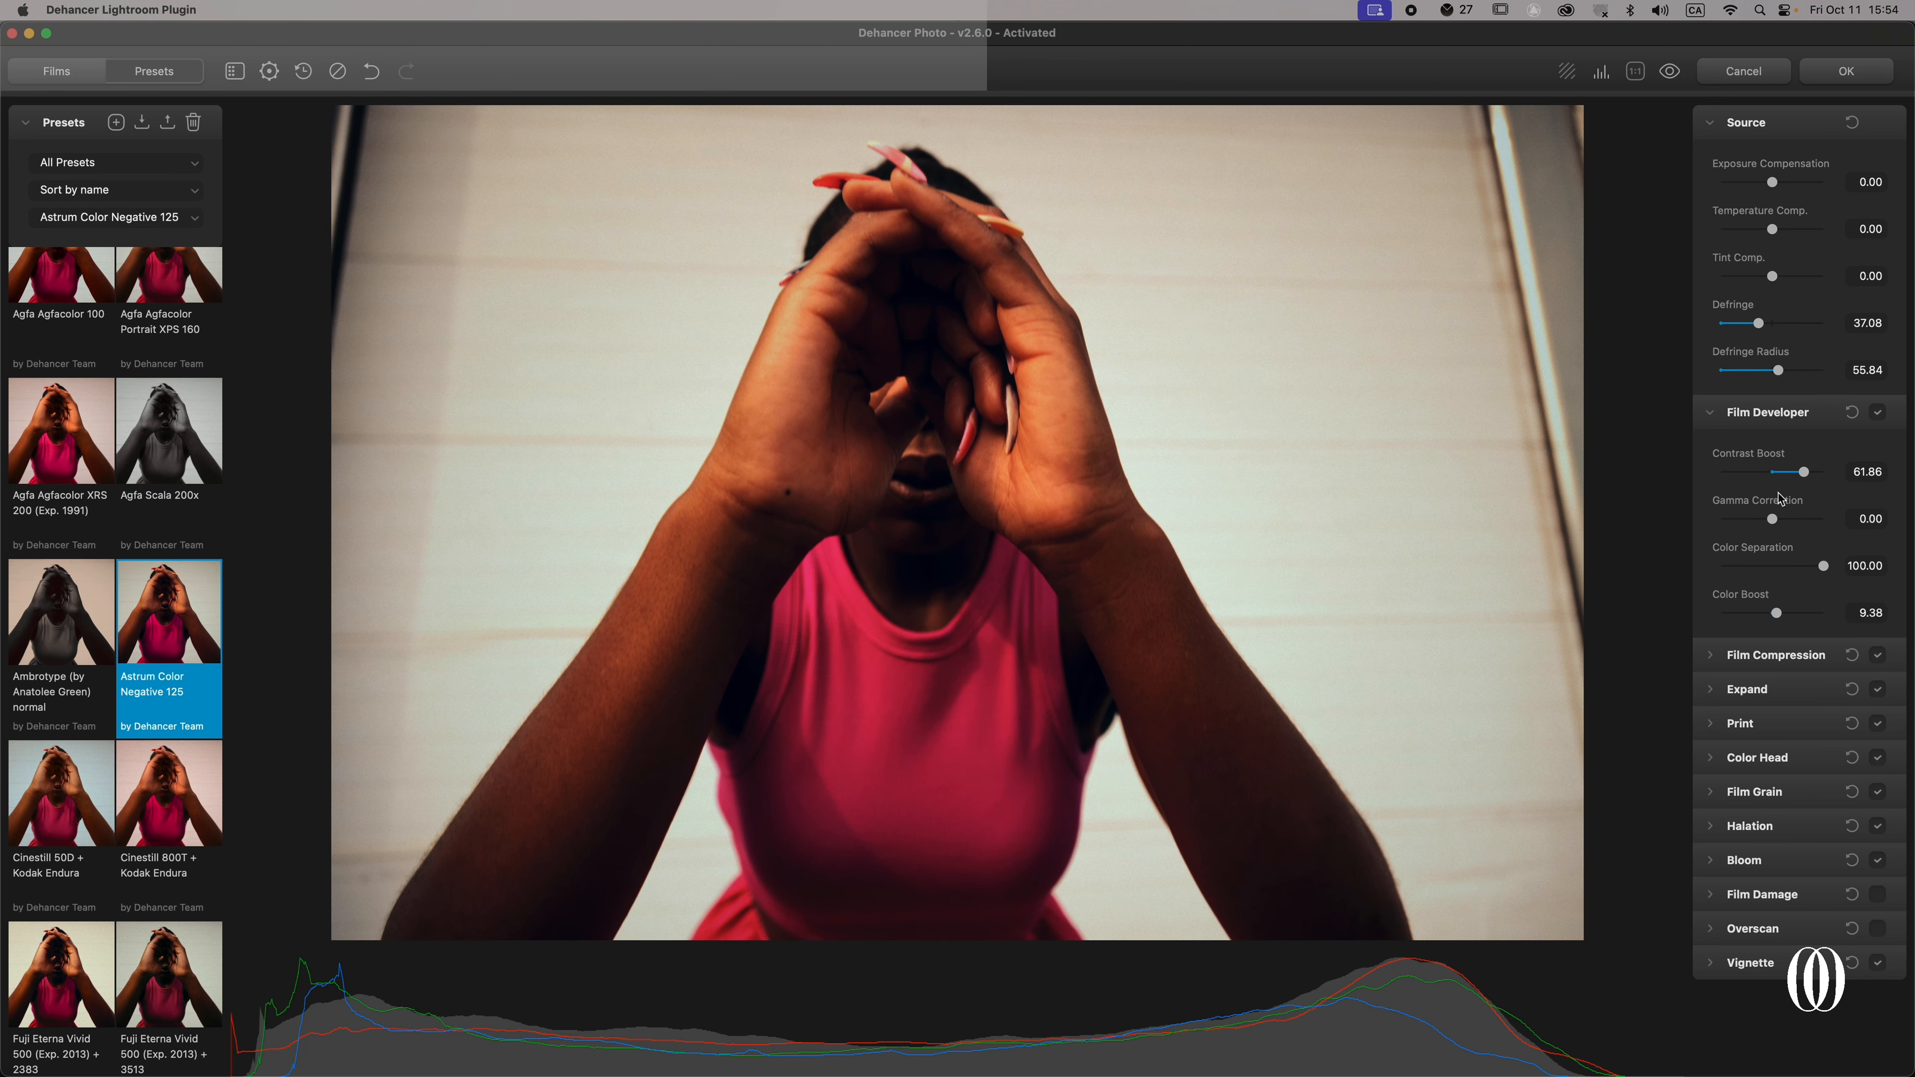
pyautogui.doubleClick(1804, 473)
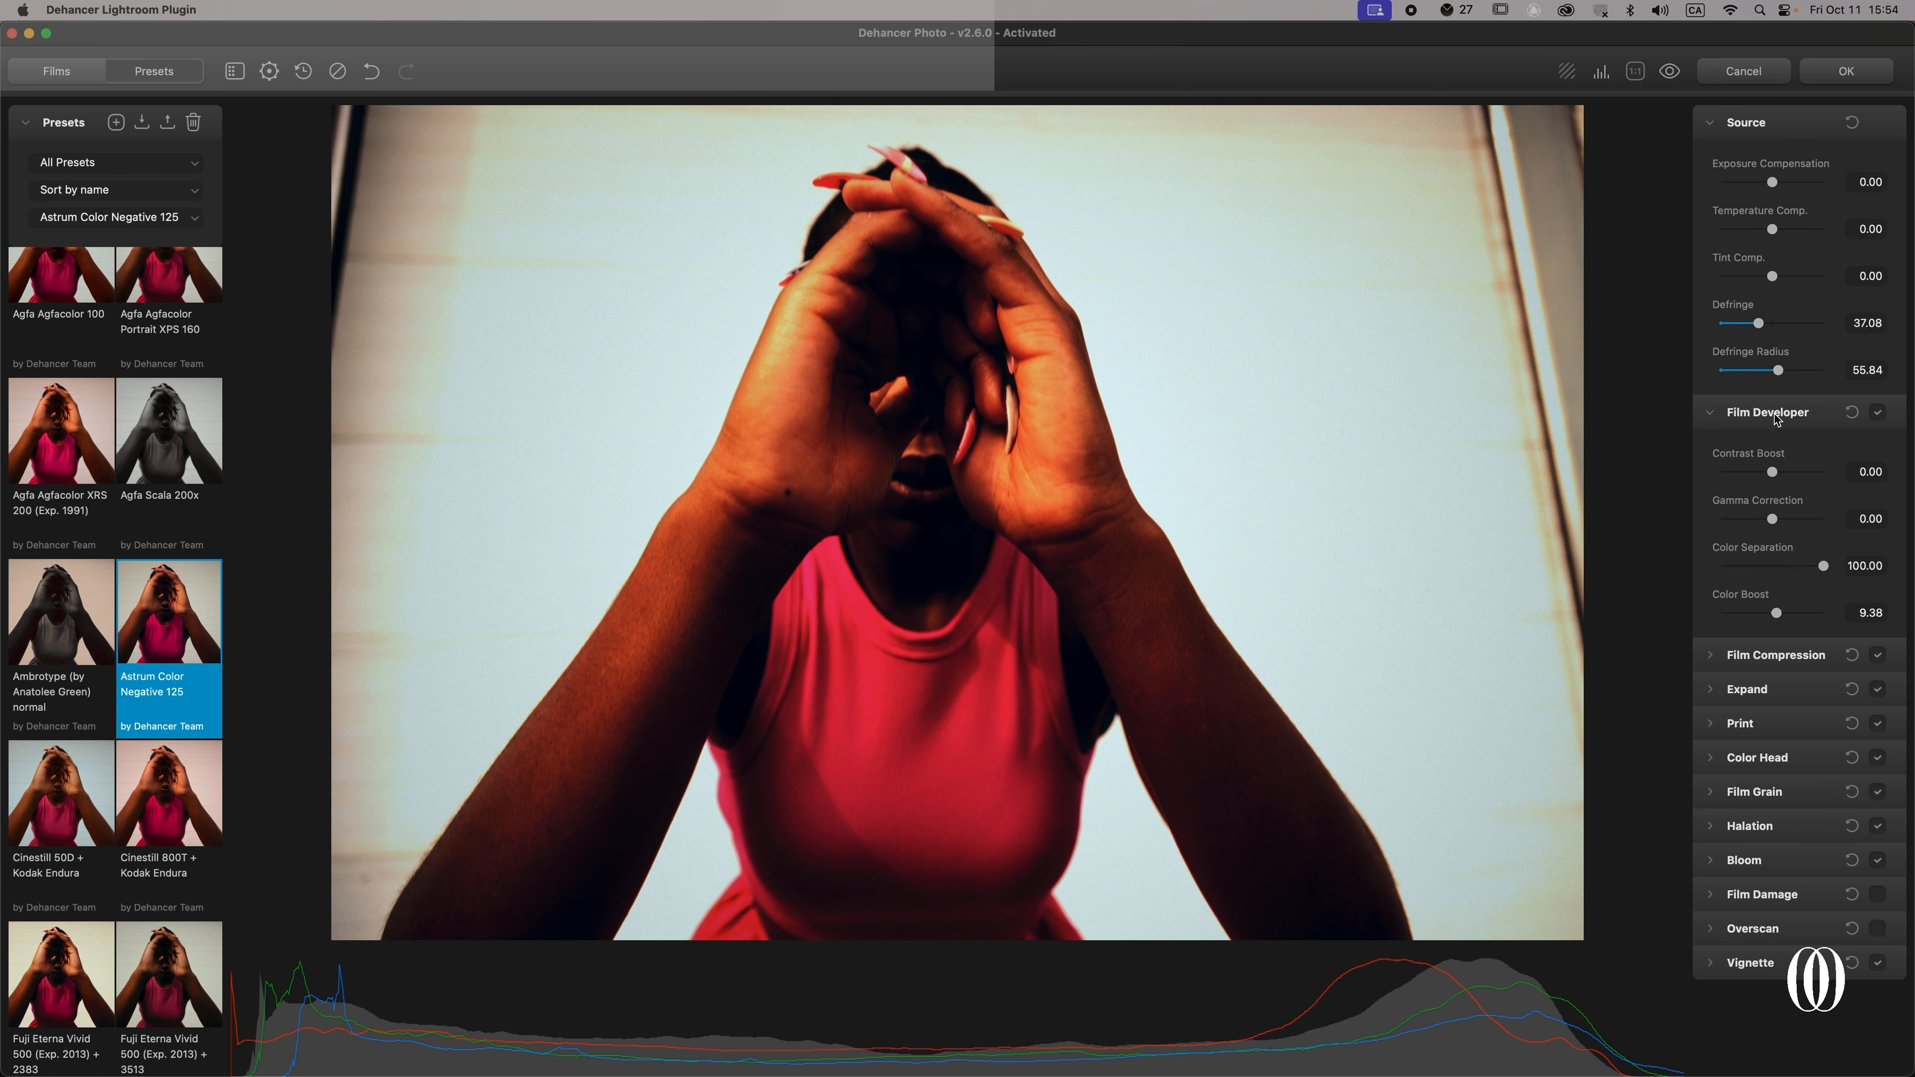
pyautogui.click(1852, 412)
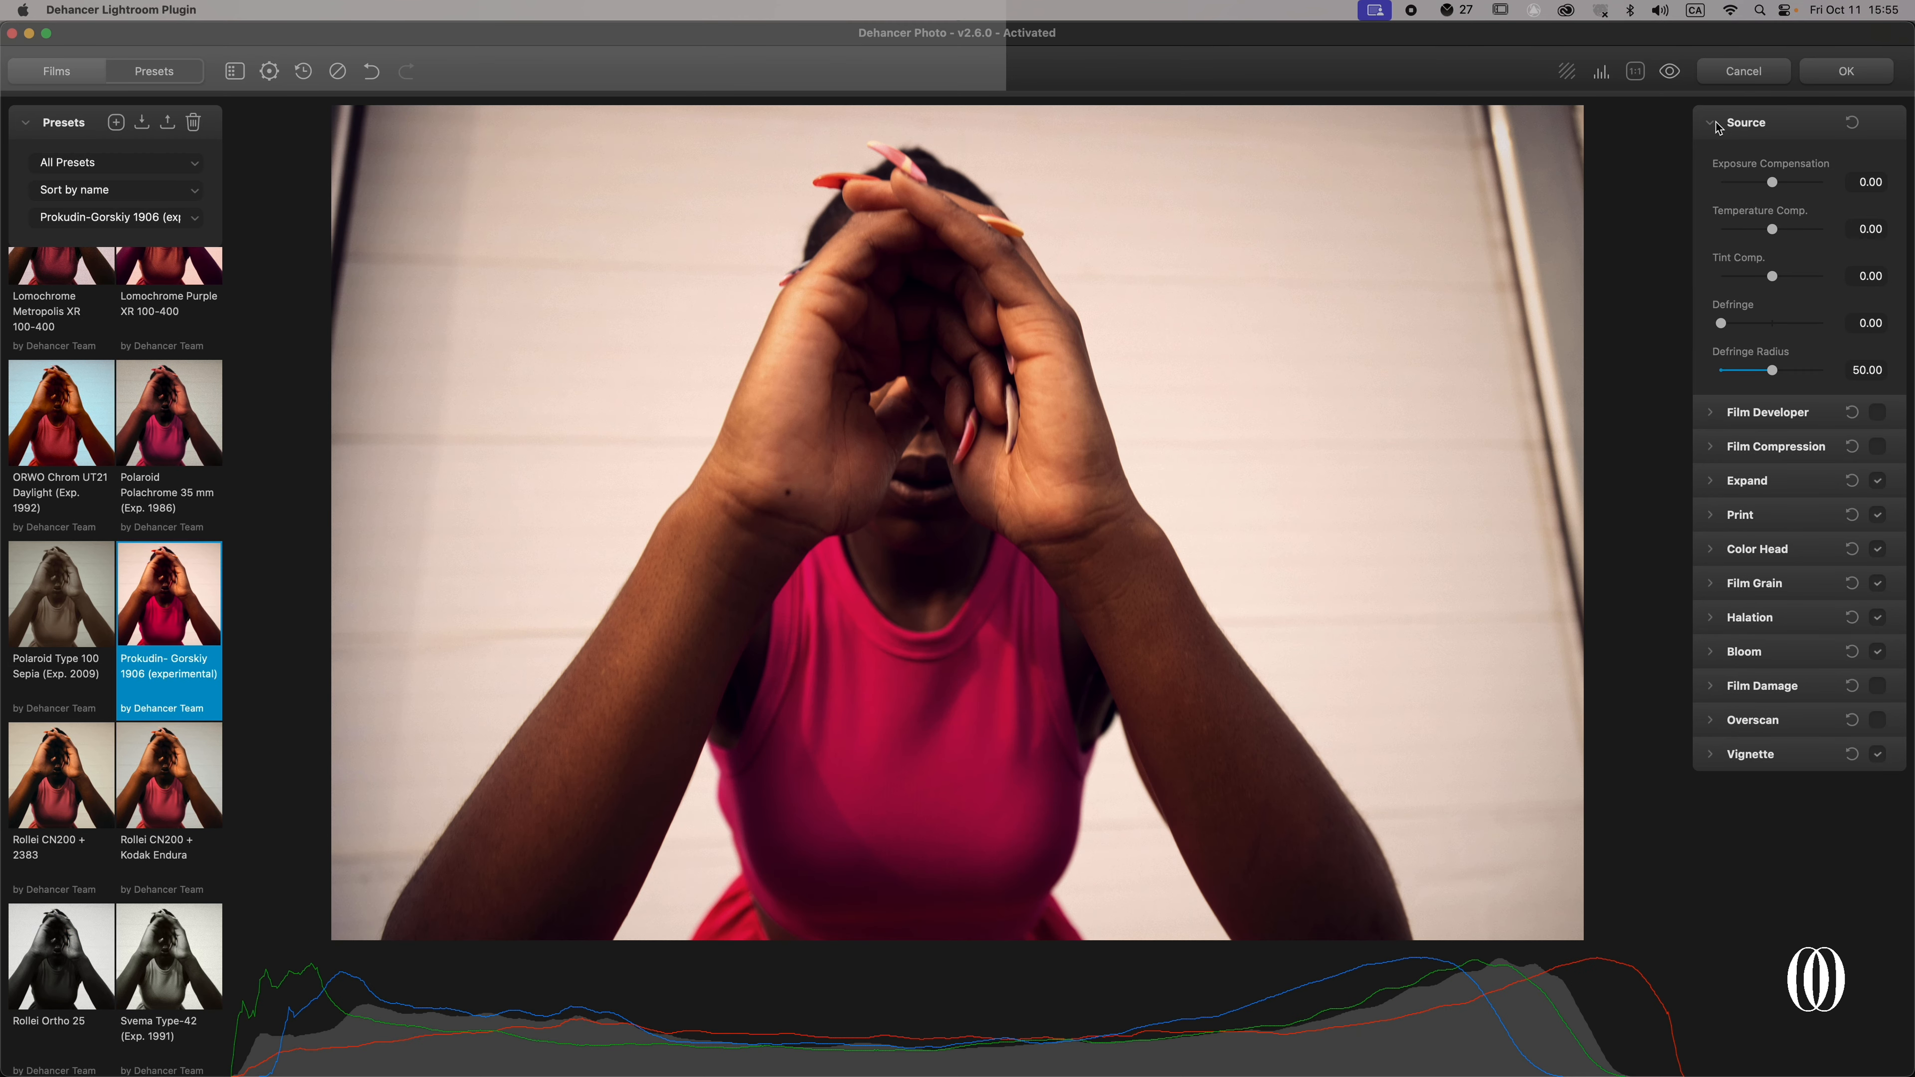
# - Collapse the Source adjustments and check the Film Developer settings
pyautogui.click(1714, 125)
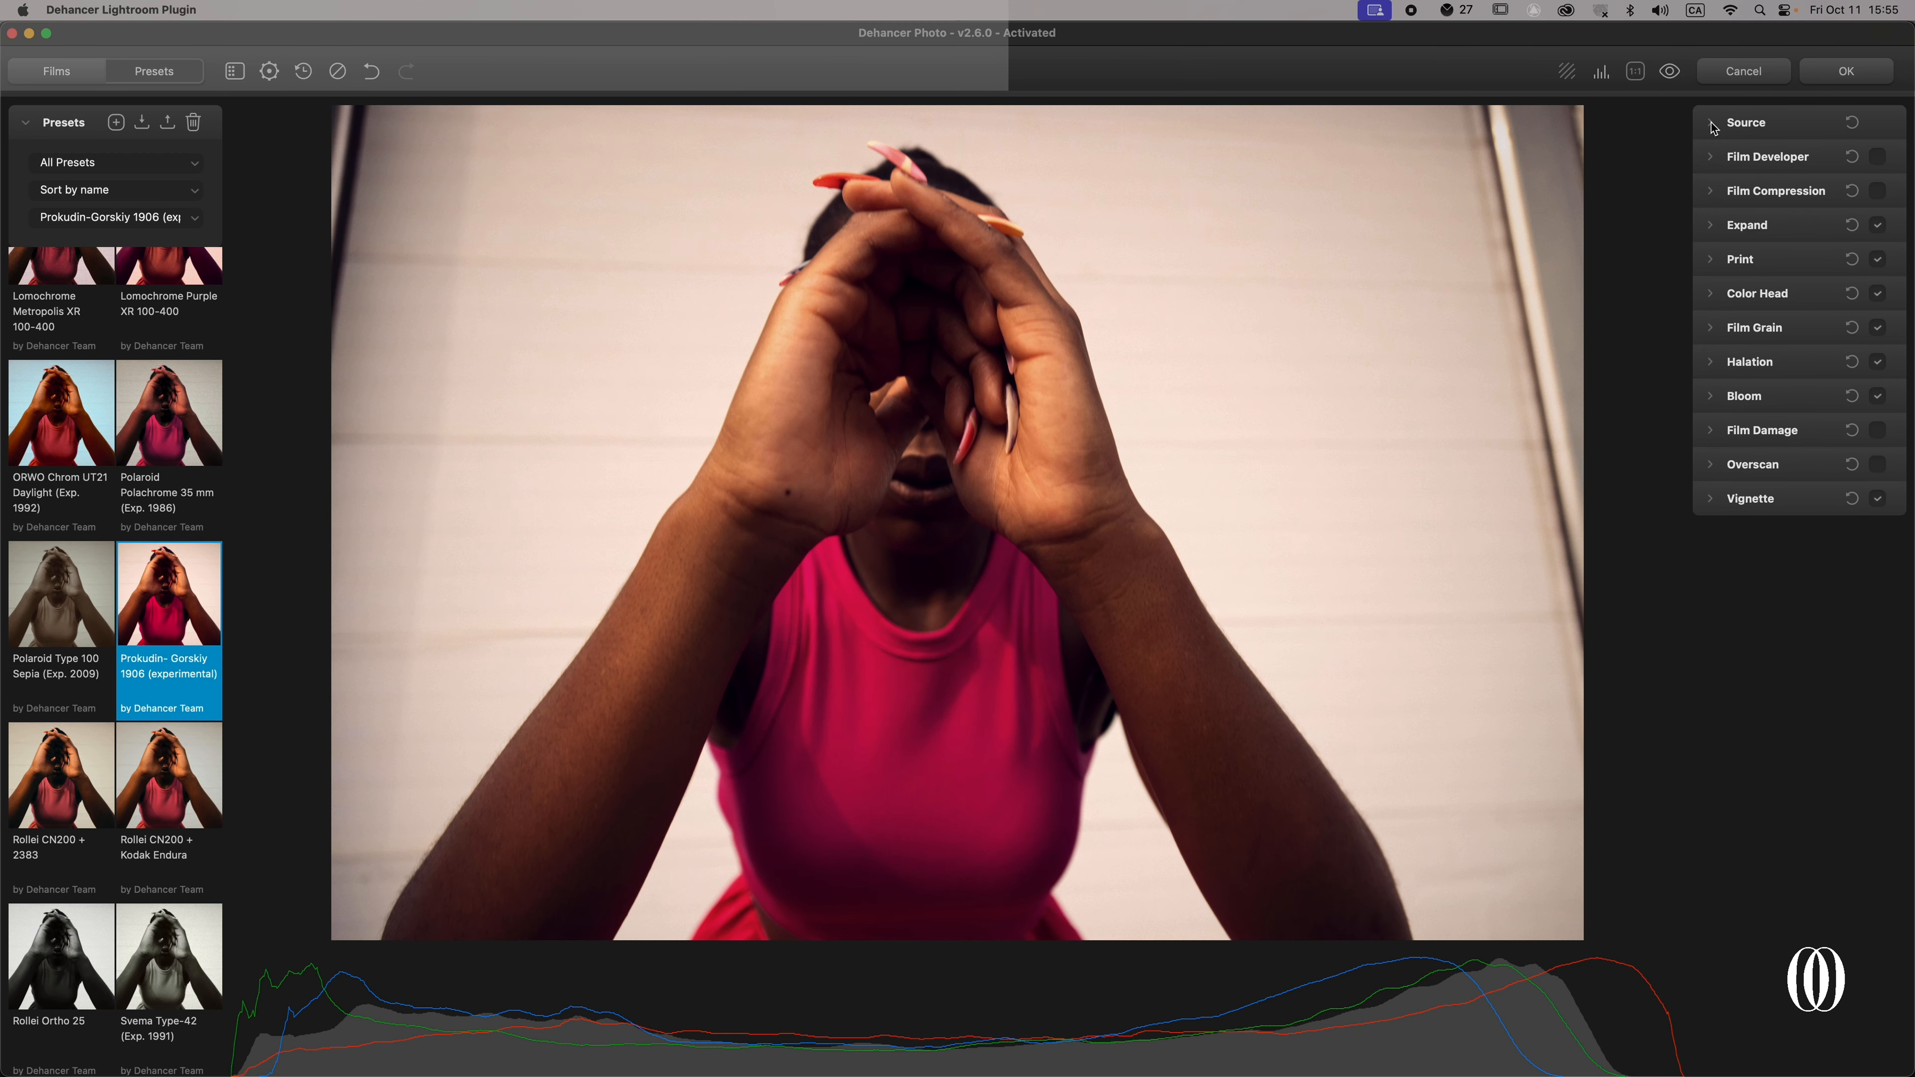
pyautogui.click(1711, 160)
pyautogui.click(1711, 160)
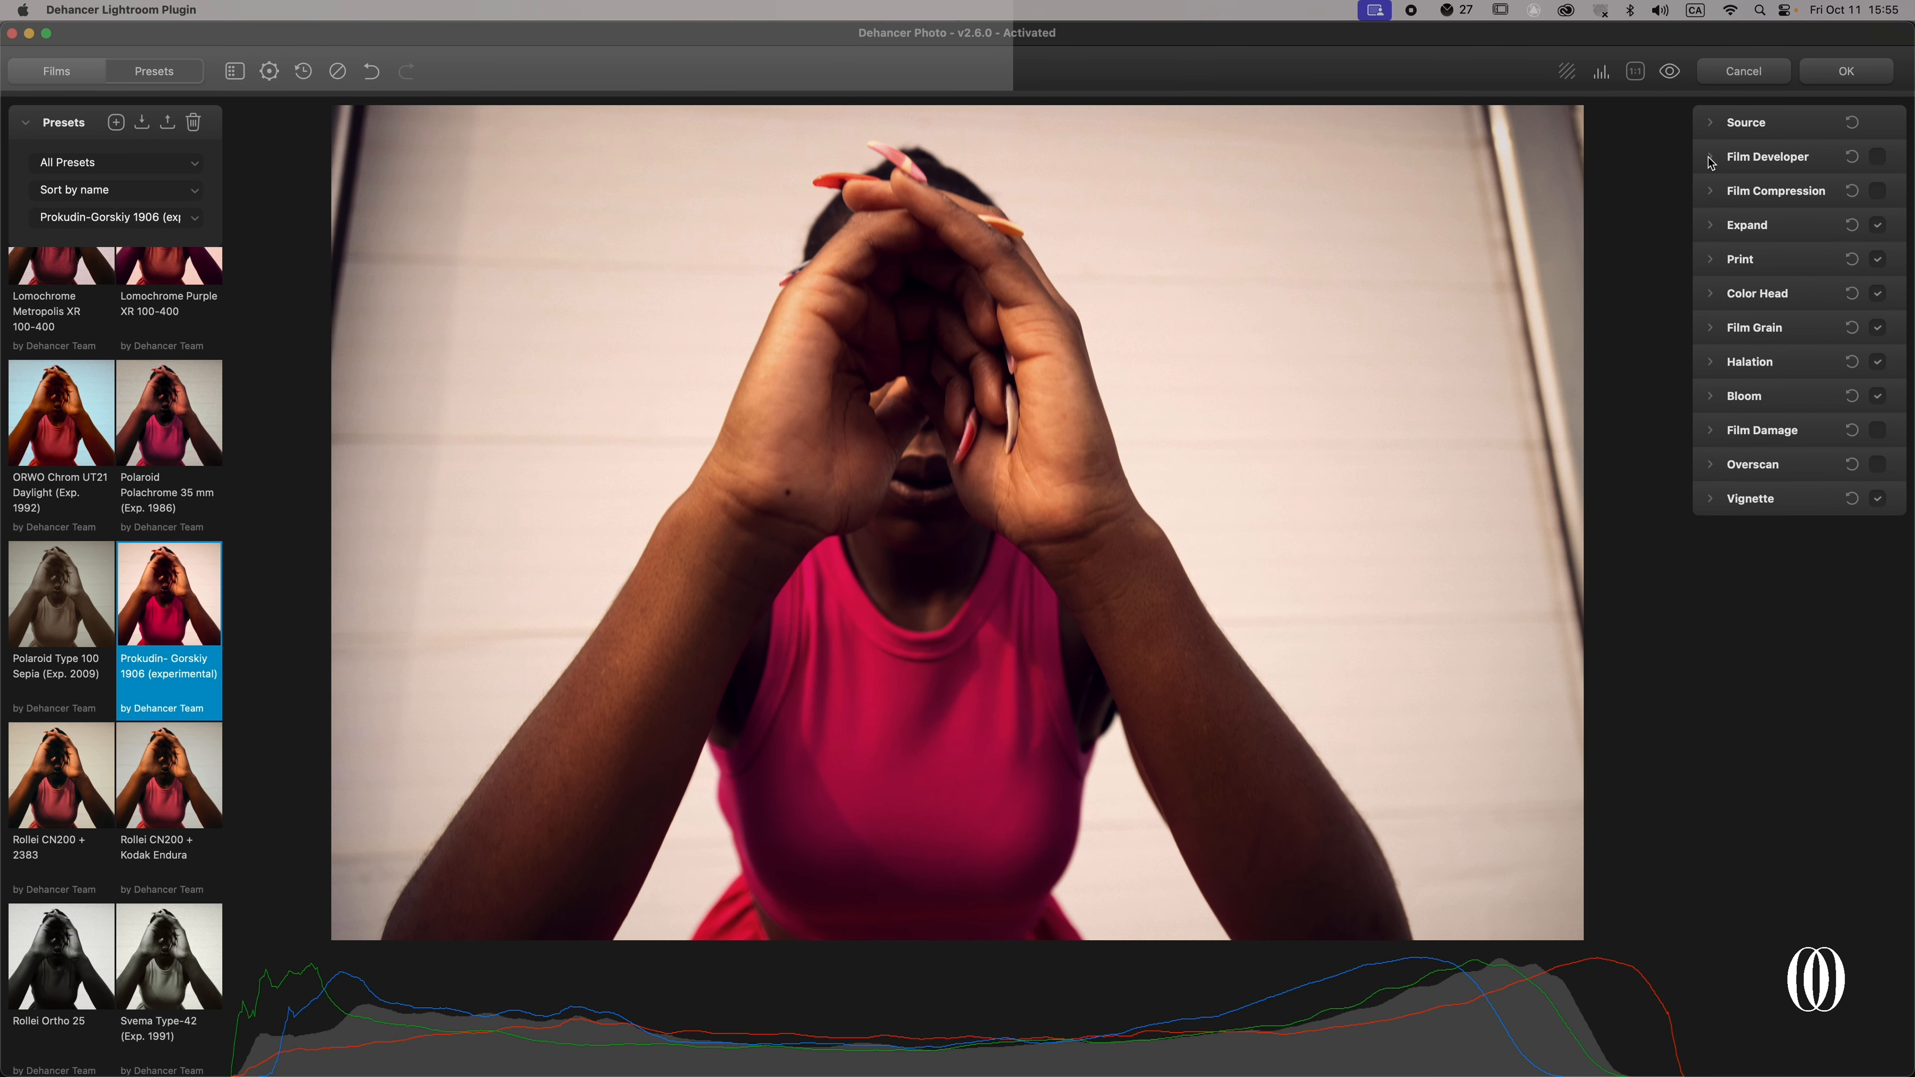
# - Try Film Compression on the photo to compare its effect, then disable it again
pyautogui.click(1712, 193)
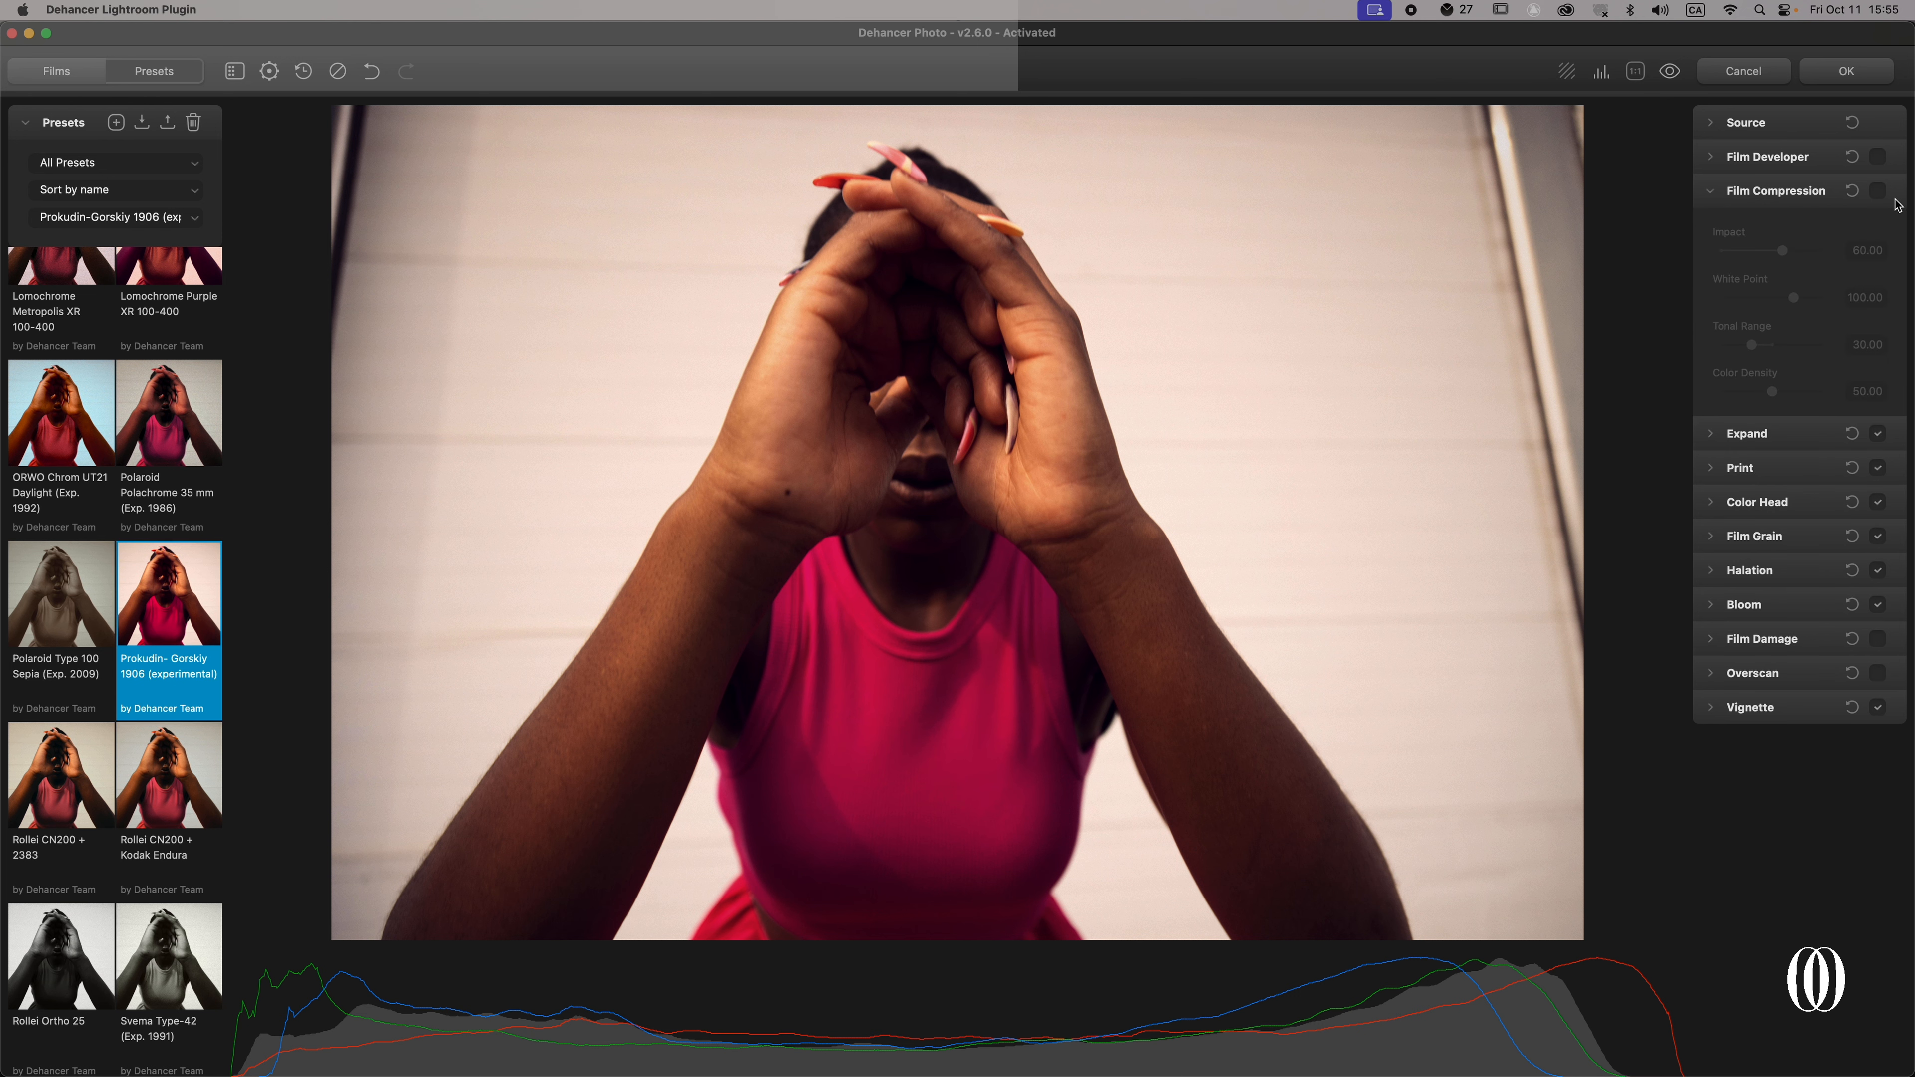
pyautogui.click(1877, 191)
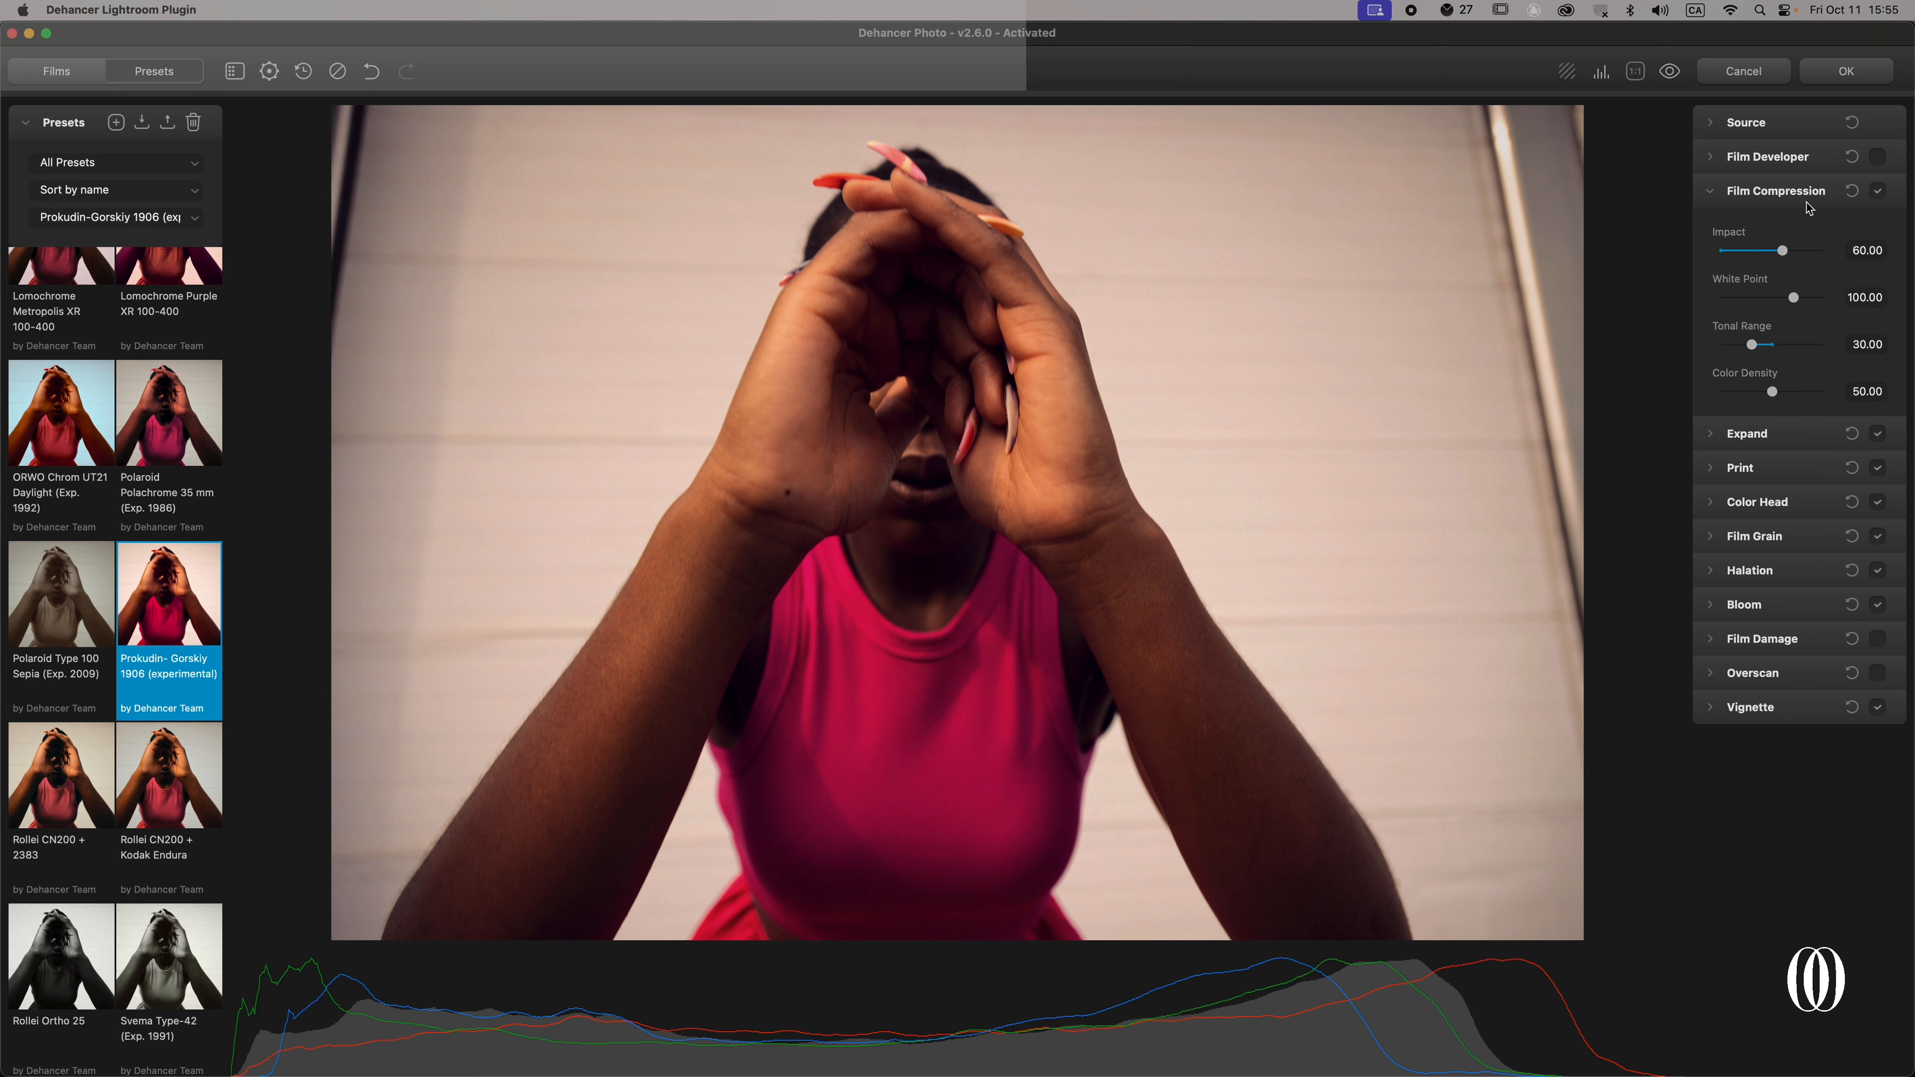
pyautogui.click(1877, 191)
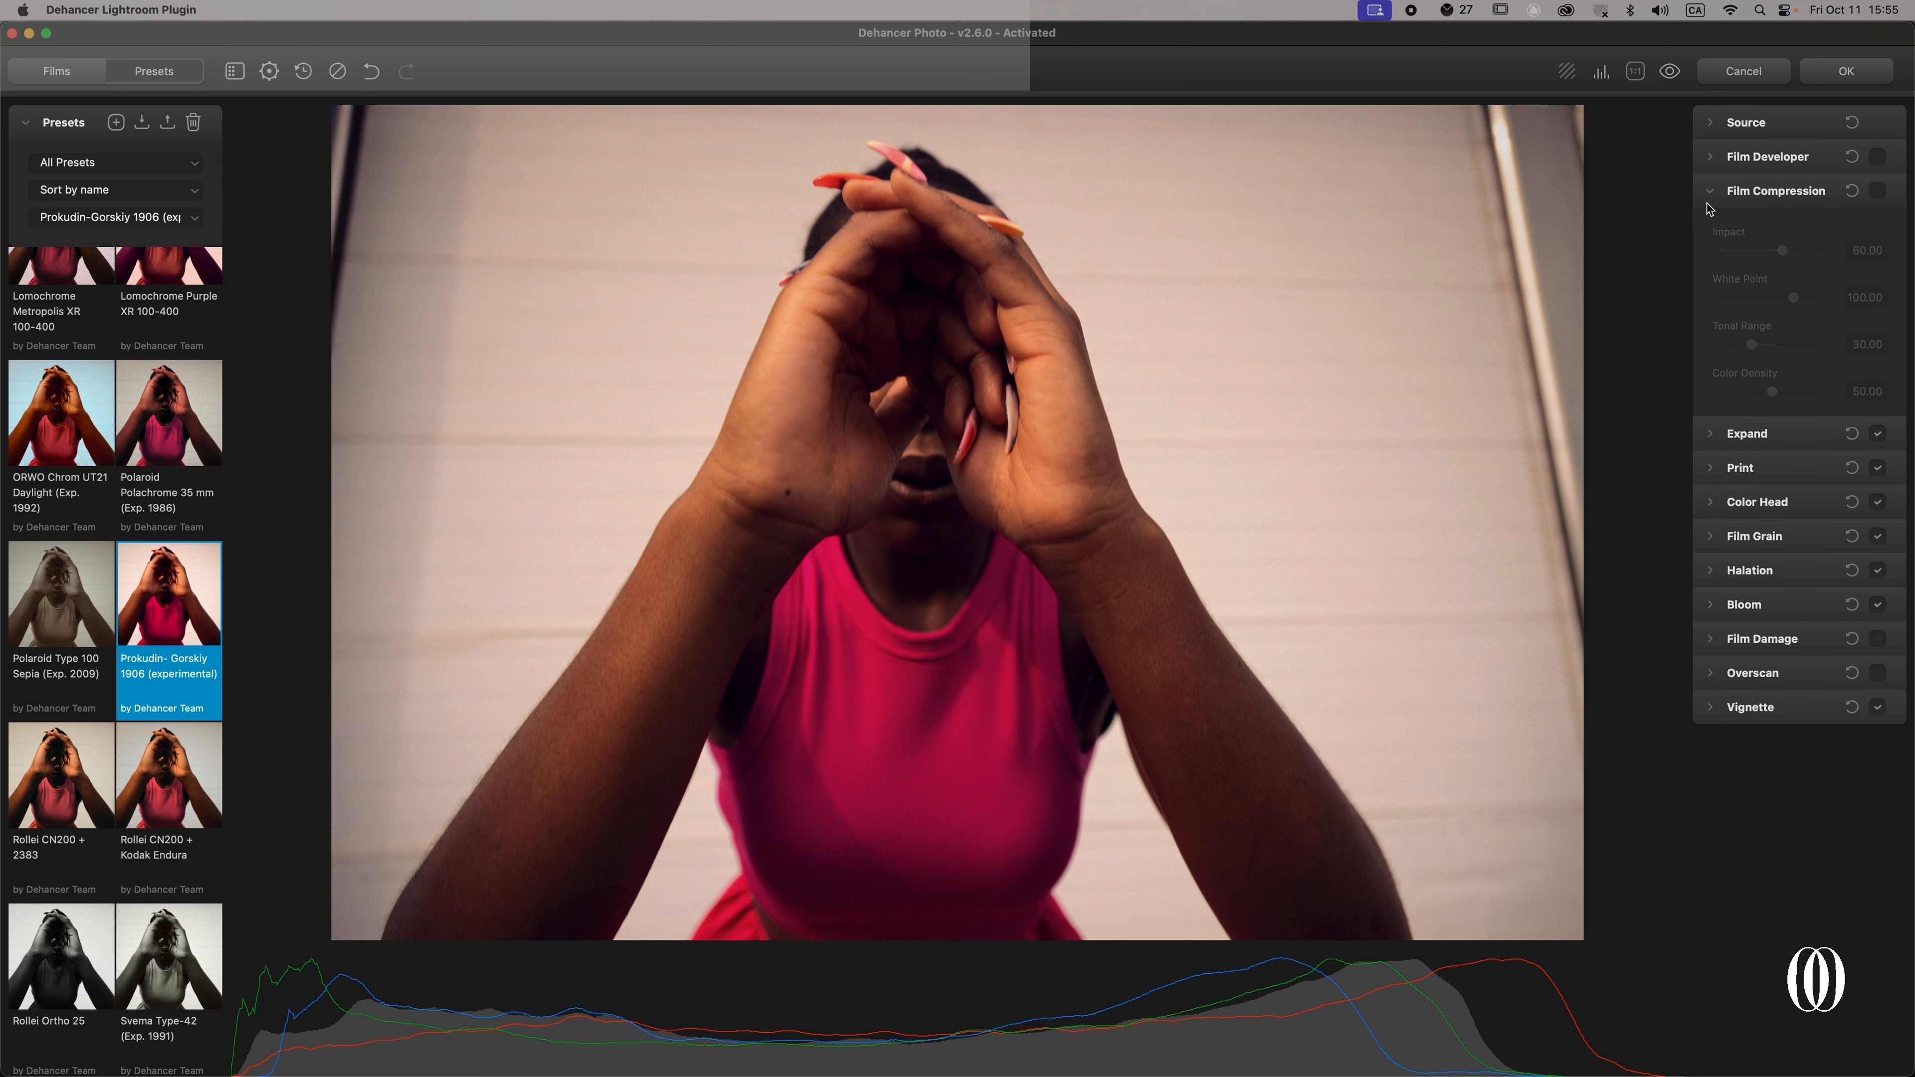
pyautogui.click(1712, 193)
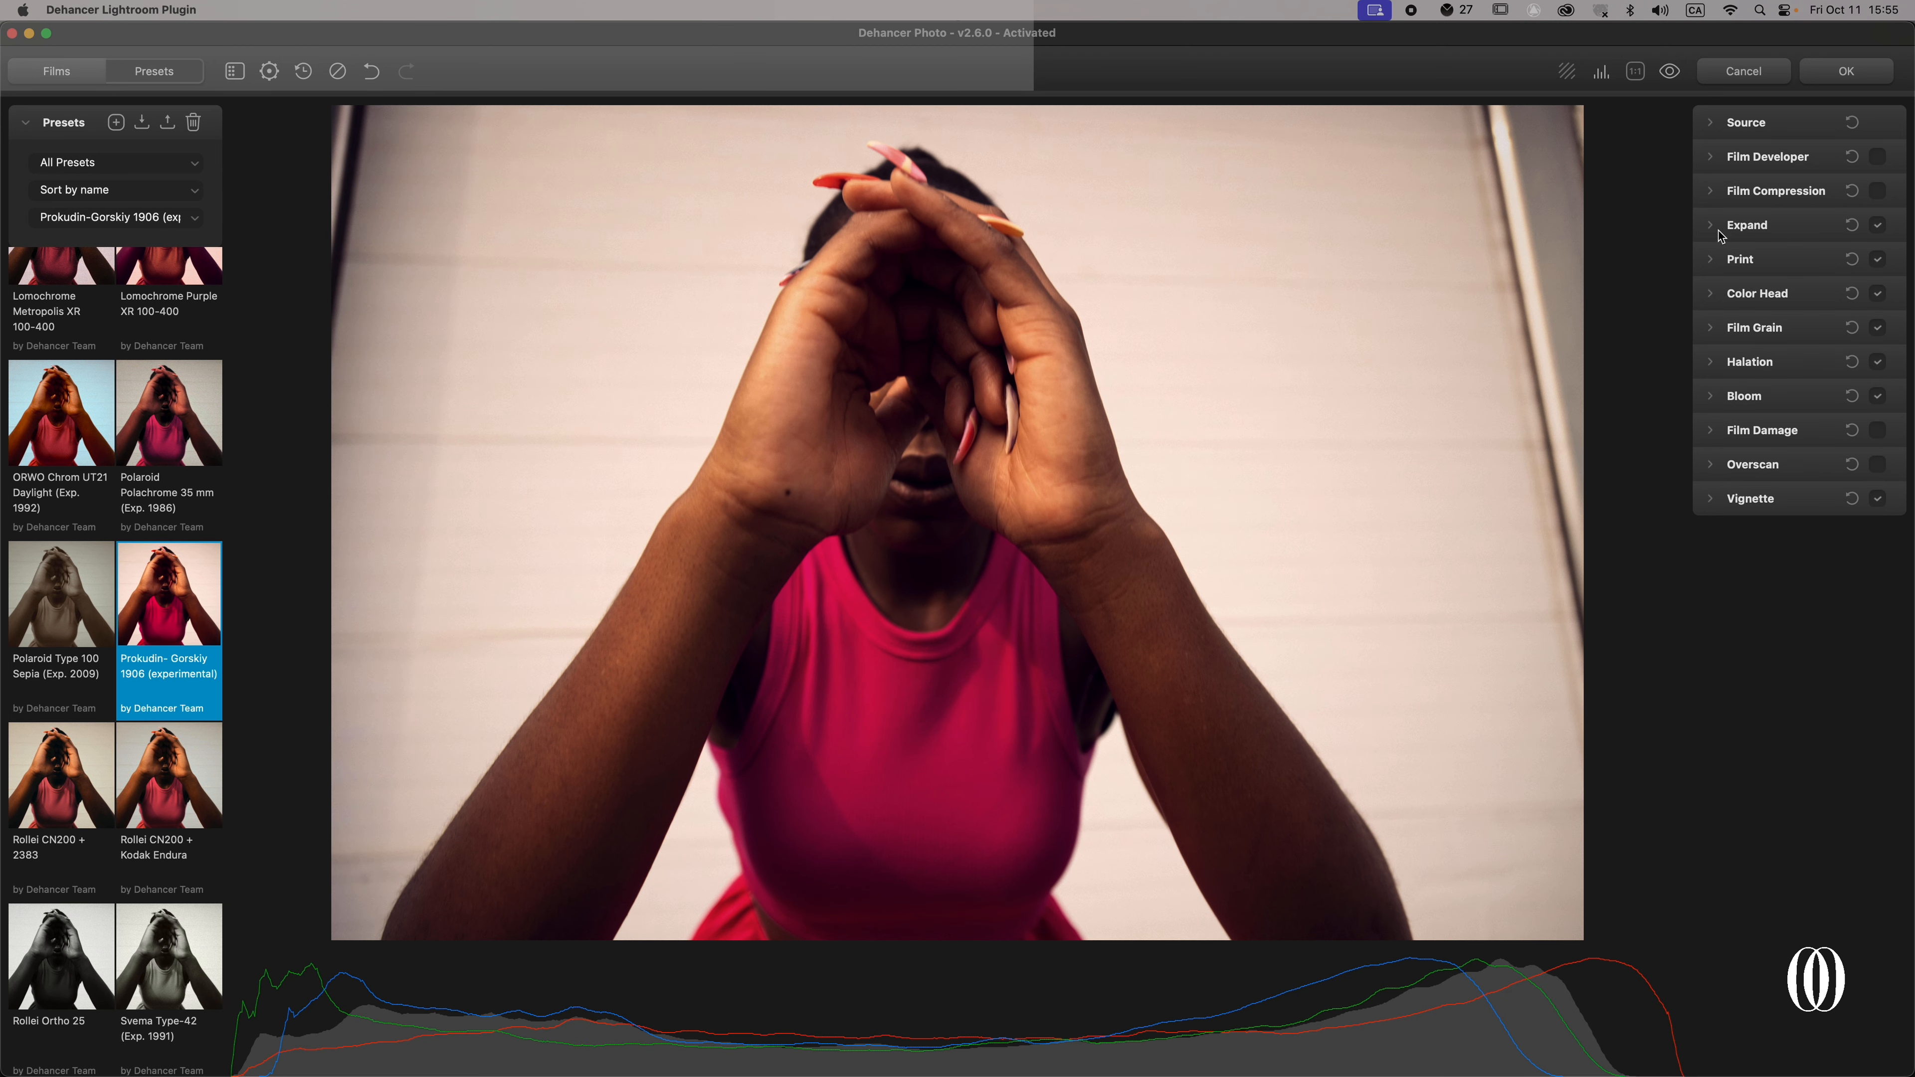
# - Examine the Expand and Print settings used by the current preset
pyautogui.click(1712, 226)
pyautogui.click(1712, 226)
pyautogui.click(1711, 261)
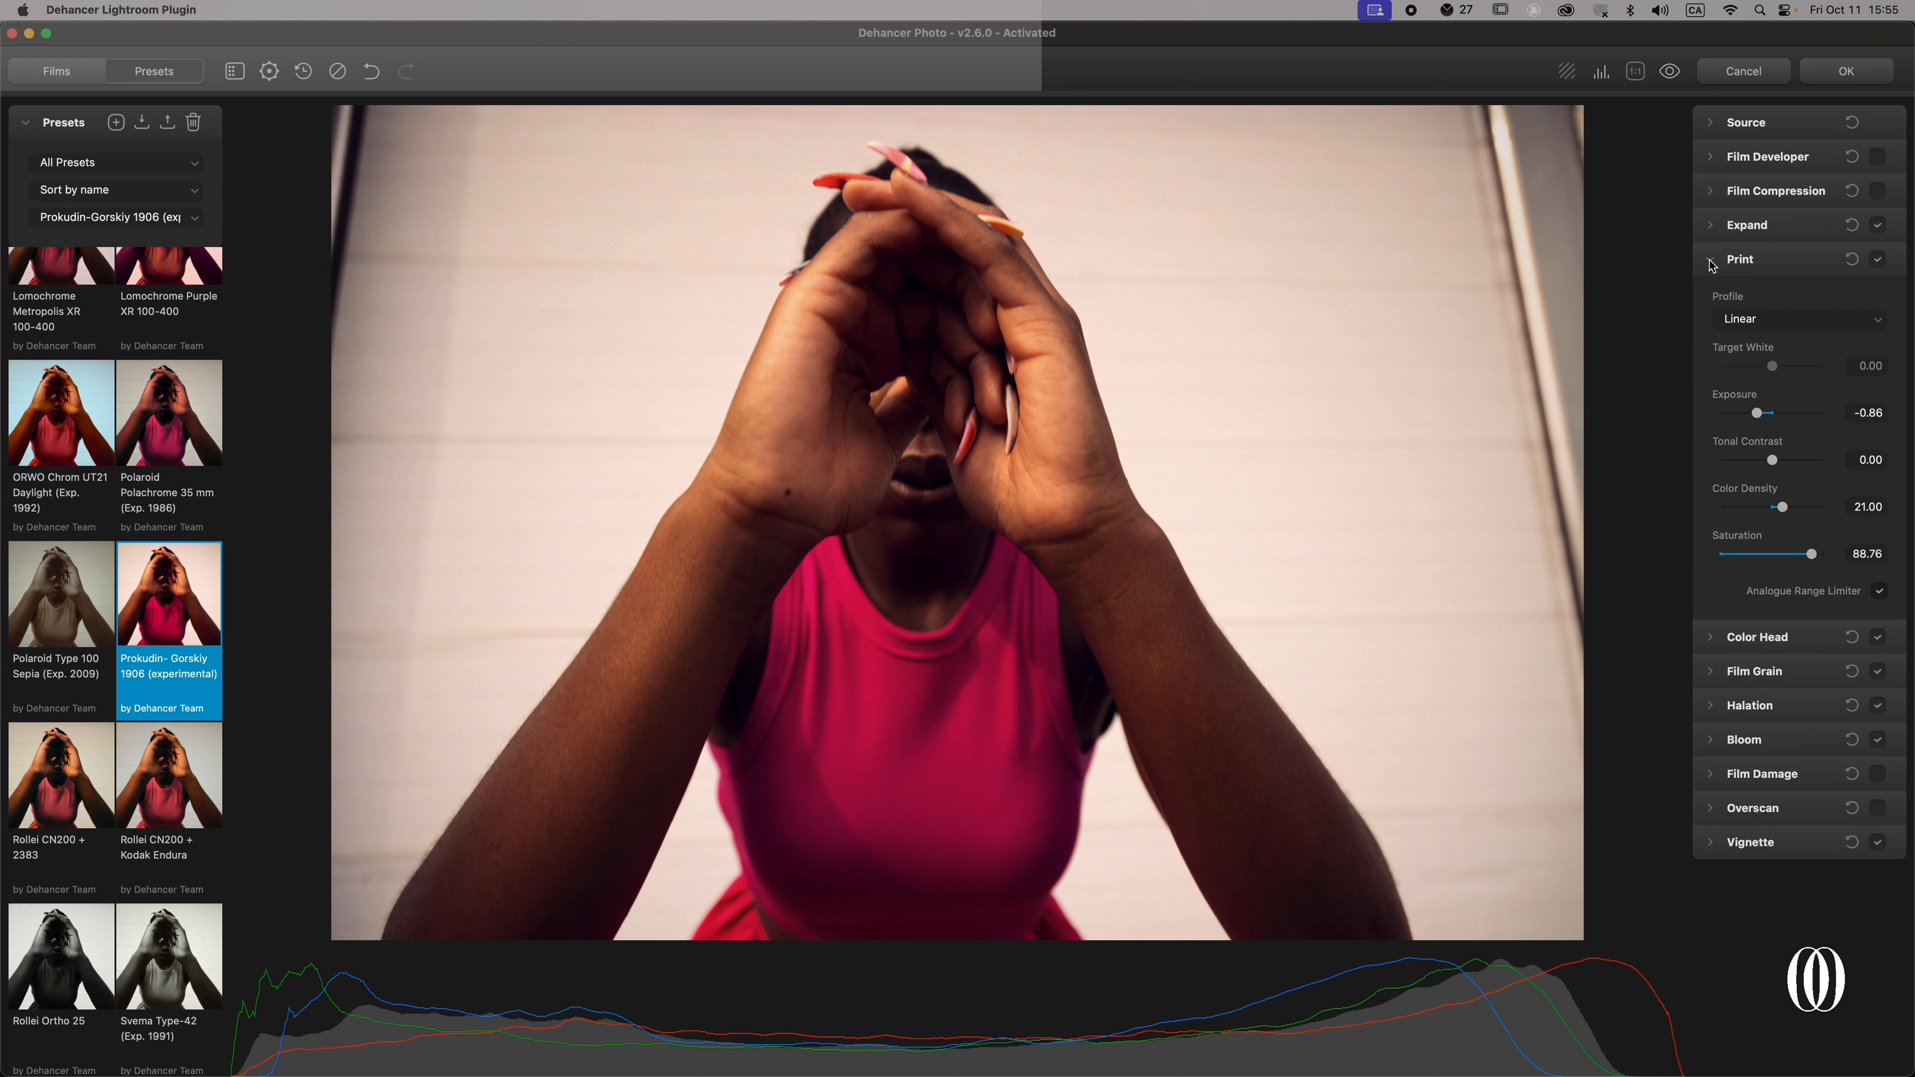
pyautogui.click(1711, 261)
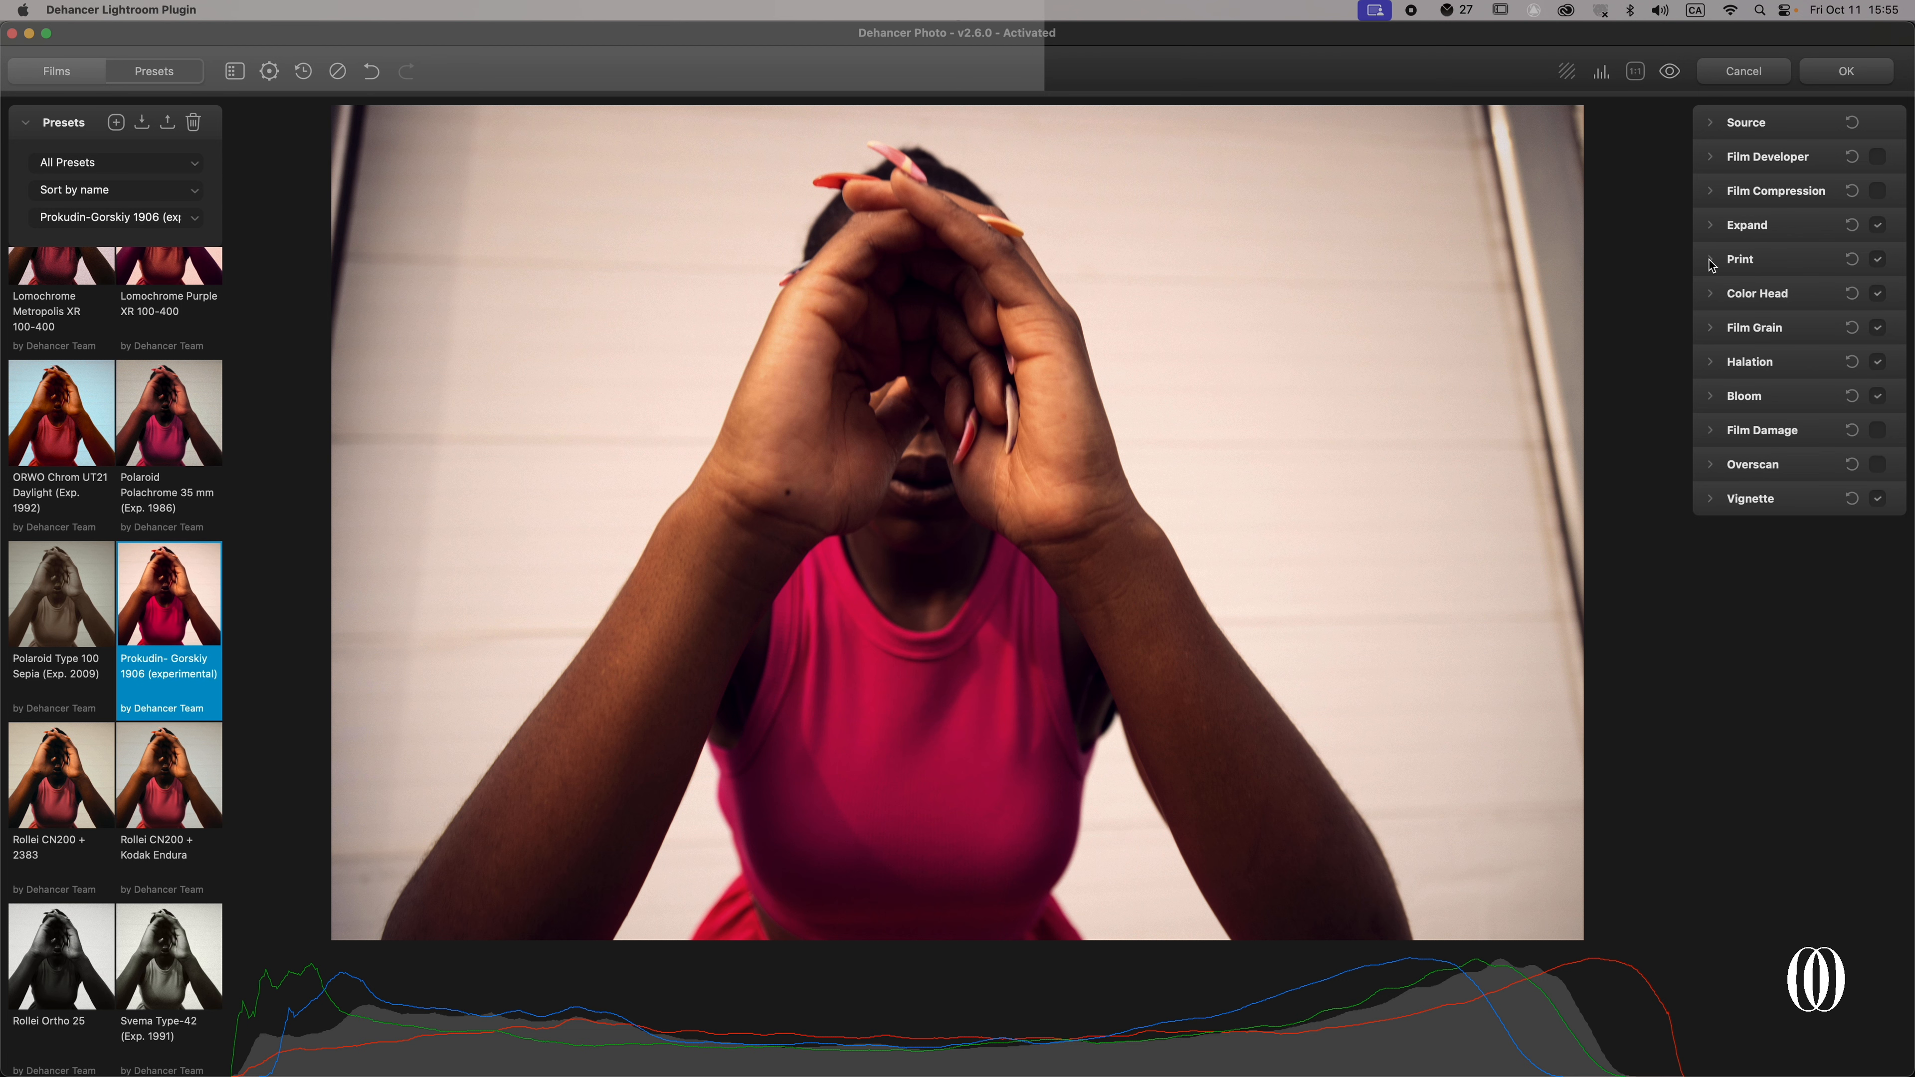
# - Examine the Color Head settings and the Film Grain parameters of the current preset
pyautogui.click(1709, 297)
pyautogui.click(1715, 299)
pyautogui.click(1714, 332)
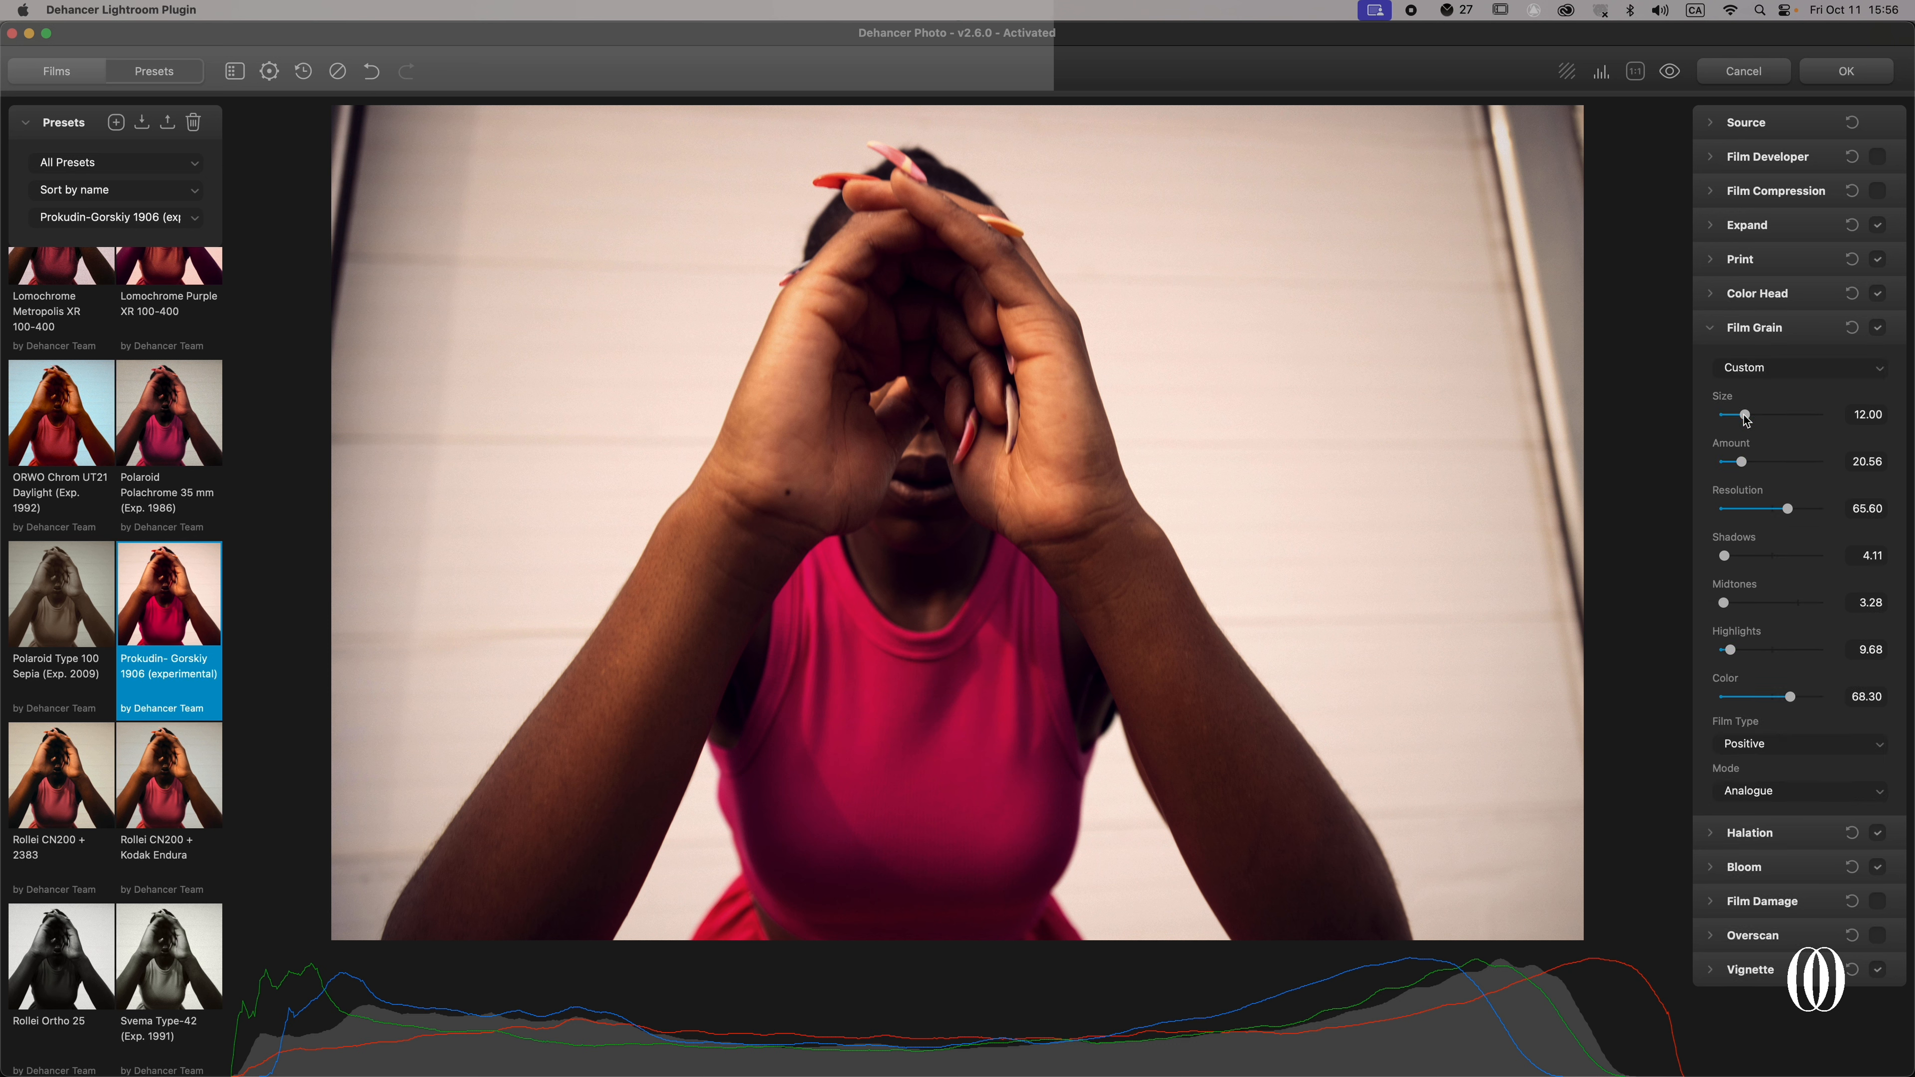